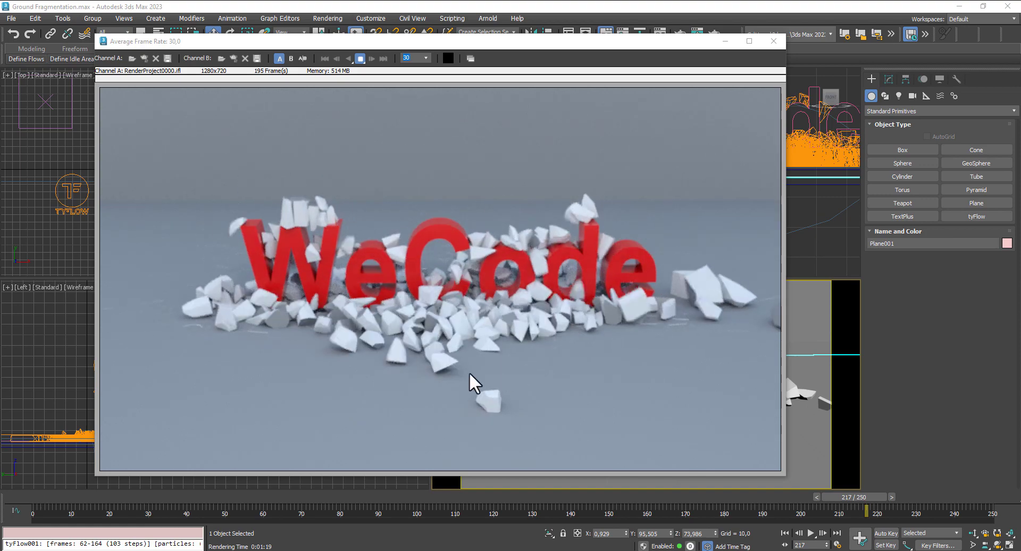
- Close the rendered animation preview and play the scene animation from the start in a maximized perspective view
left_click_drag(559, 41, 595, 32)
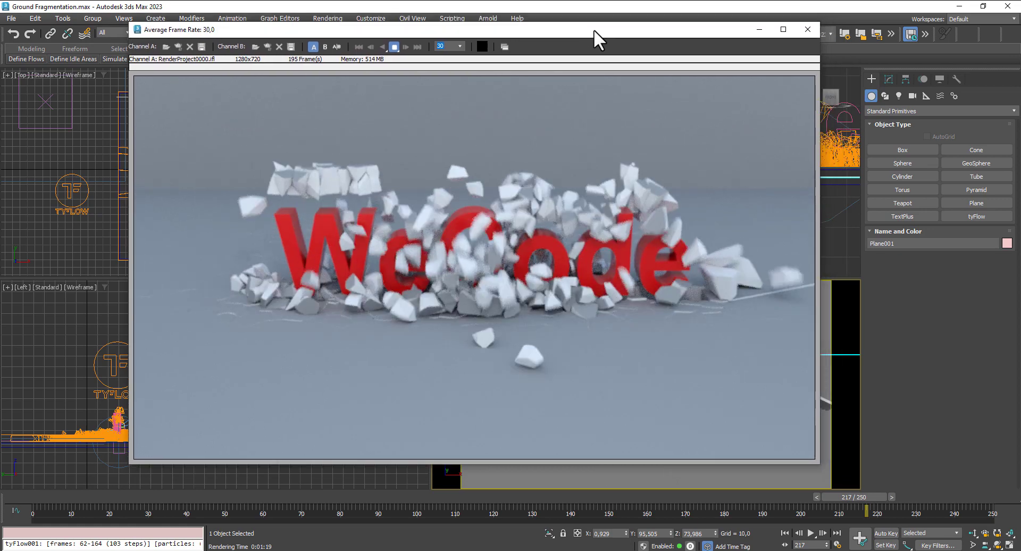
left_click(807, 29)
left_click(458, 270)
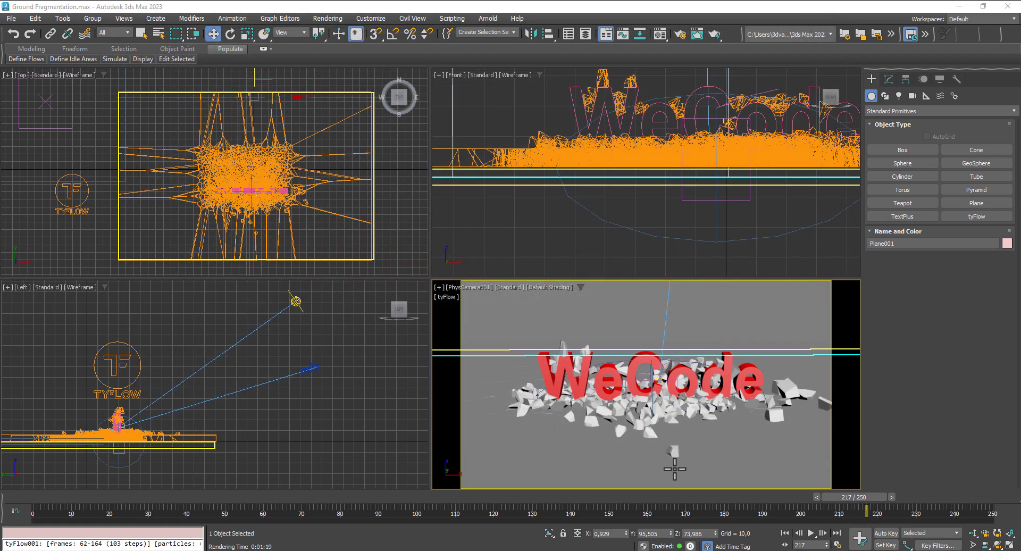
key("p")
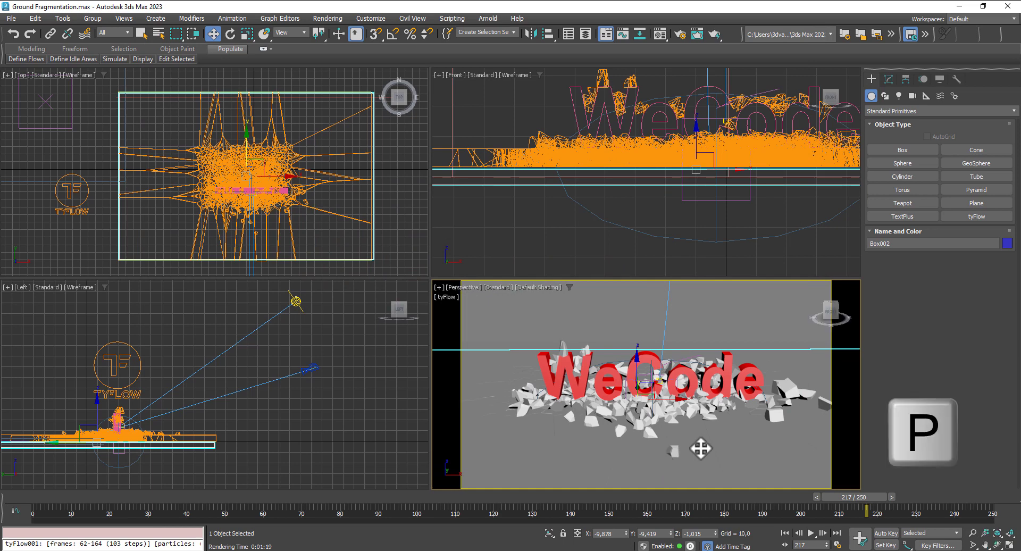
key("alt+w")
scroll(595, 354, "down", 3)
middle_click_drag(571, 352, 601, 368, "alt")
left_click(785, 533)
left_click(809, 533)
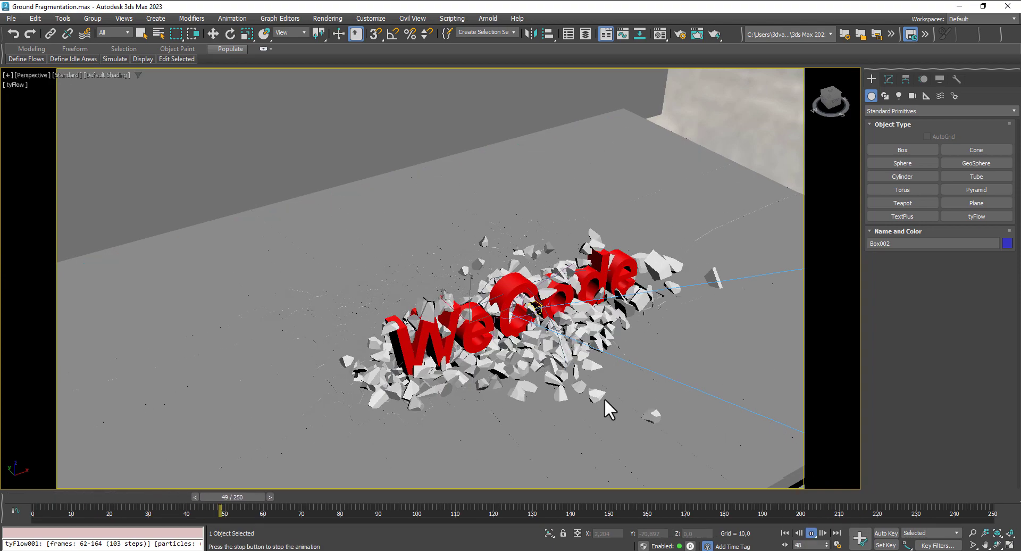
- Examine the red text bursting through the ground slab and the surrounding scene setup from near and far
middle_click_drag(623, 388, 600, 364)
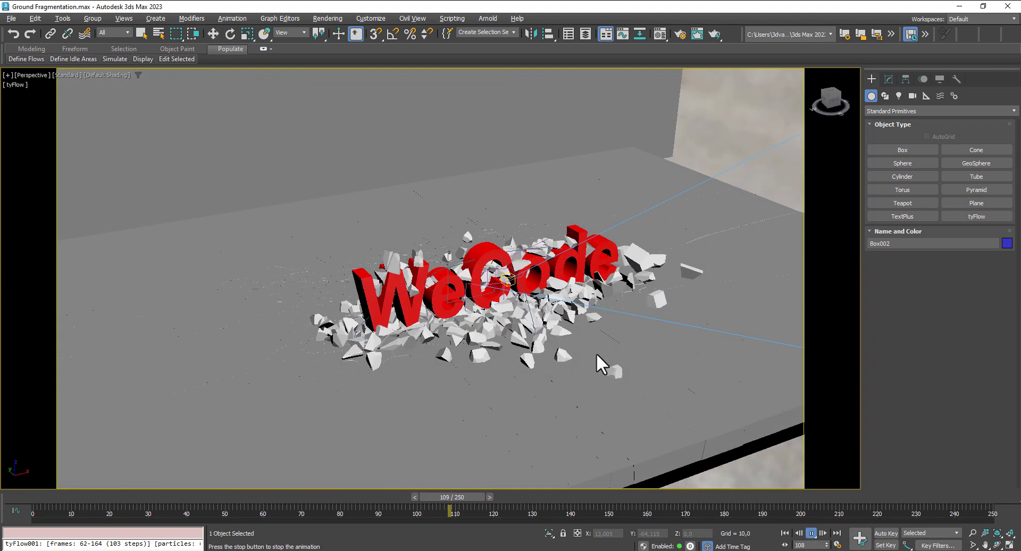
scroll(601, 354, "down", 5)
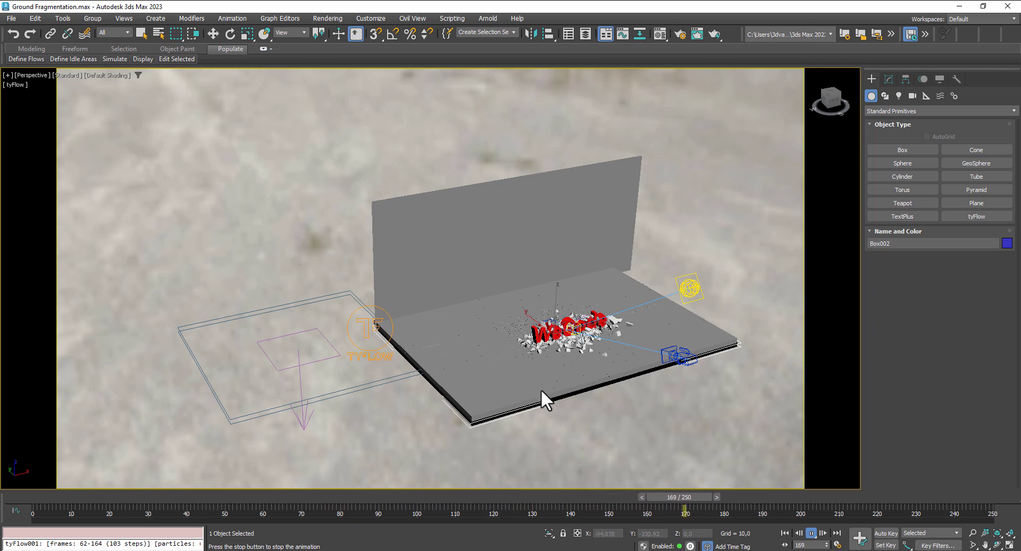
scroll(704, 290, "up", 5)
scroll(697, 297, "down", 2)
scroll(642, 302, "down", 2)
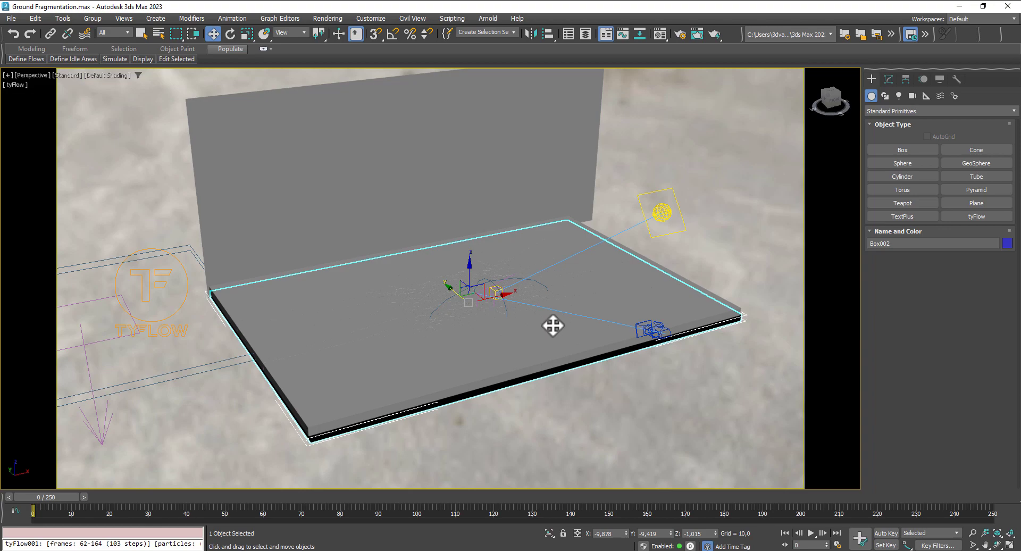
scroll(553, 326, "up", 2)
middle_click_drag(557, 326, 591, 344)
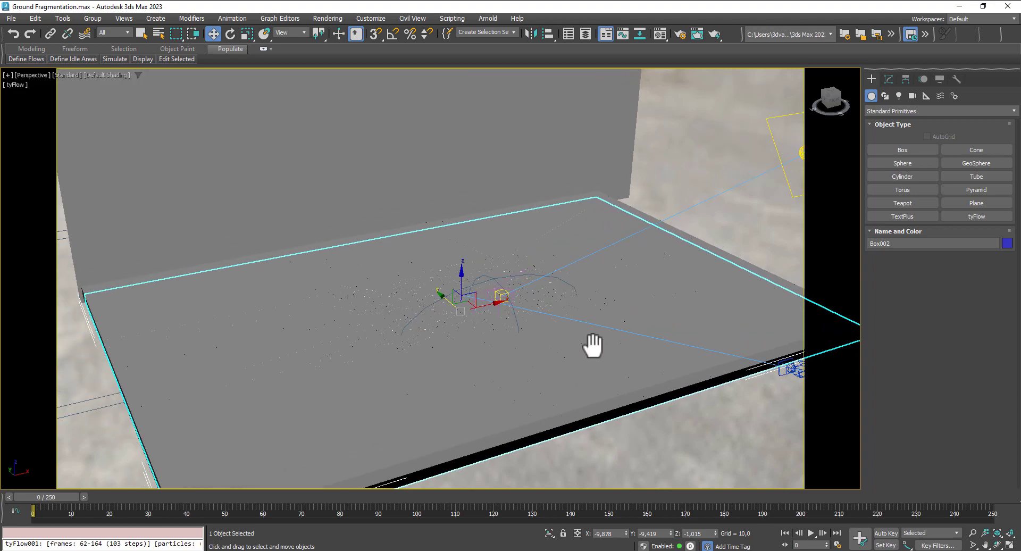
- Display edged faces and examine the fracture pattern of the ground slab at frame 0
key("F4")
scroll(490, 303, "up", 2)
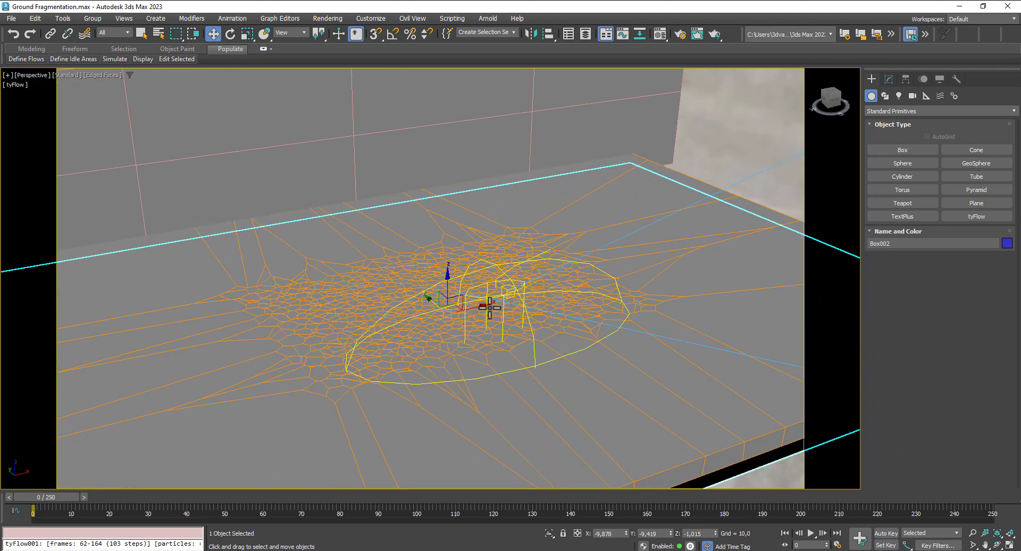
scroll(543, 328, "down", 5)
scroll(543, 328, "down", 3)
middle_click_drag(540, 332, 556, 344, "alt")
scroll(540, 332, "up", 2)
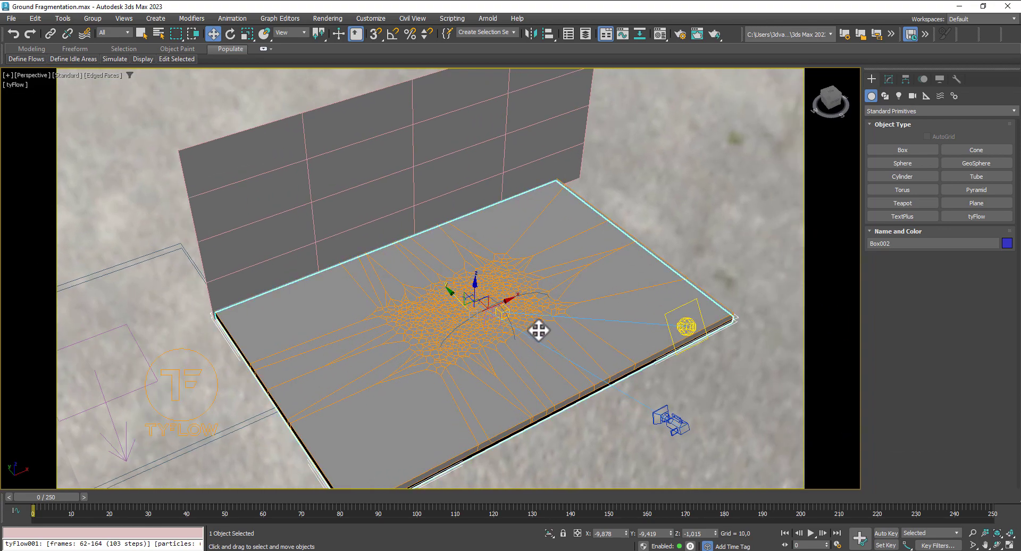
scroll(540, 333, "up", 3)
scroll(488, 344, "up", 4)
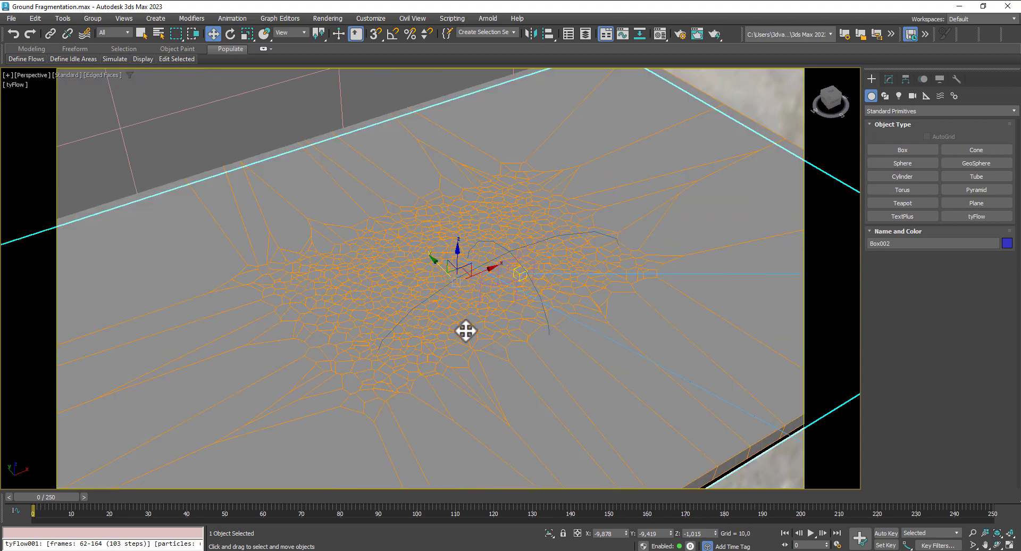
middle_click_drag(595, 365, 586, 315)
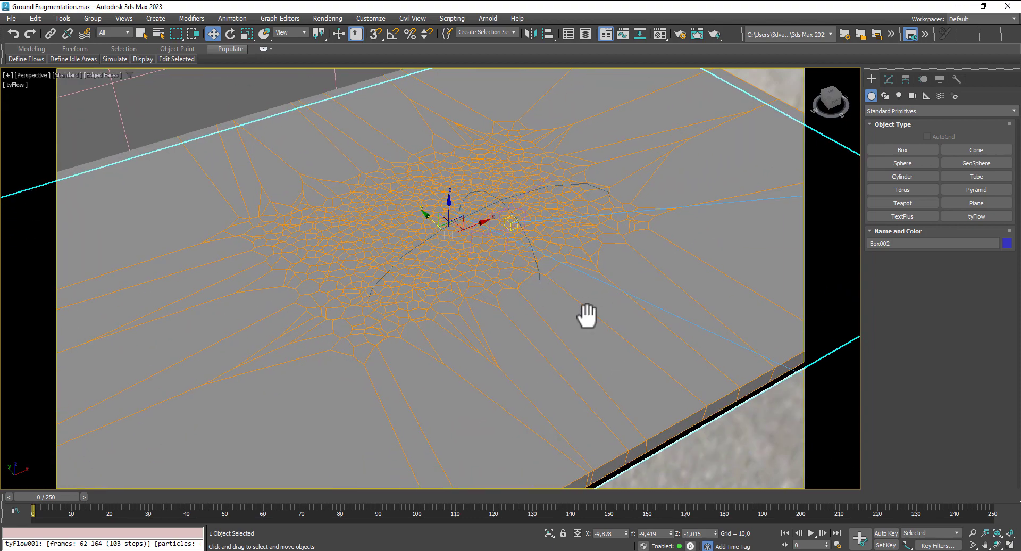
scroll(587, 316, "down", 5)
scroll(588, 330, "up", 1)
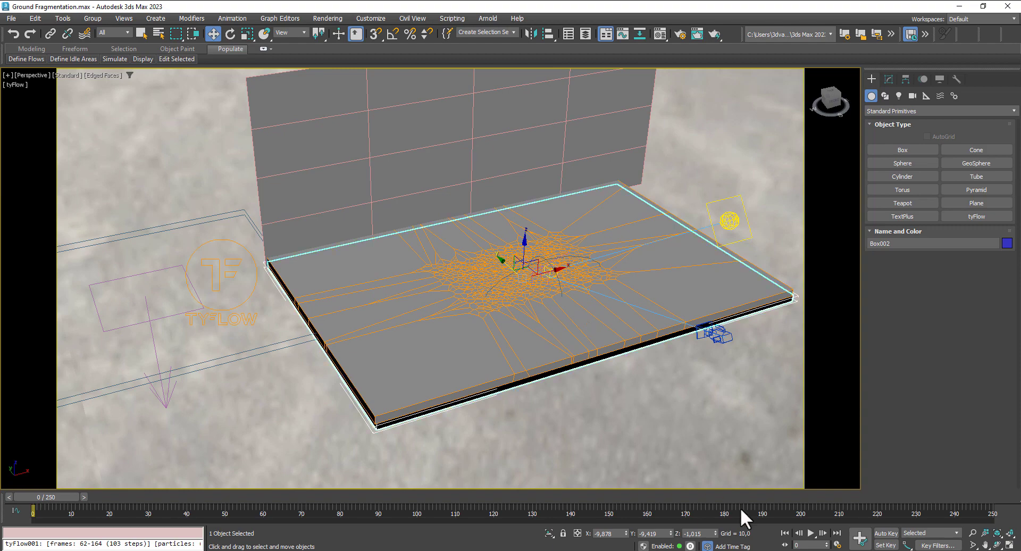
- Replay the animation with edged faces, examining the fragments in perspective and through the camera, and return to the four-view layout
left_click(811, 532)
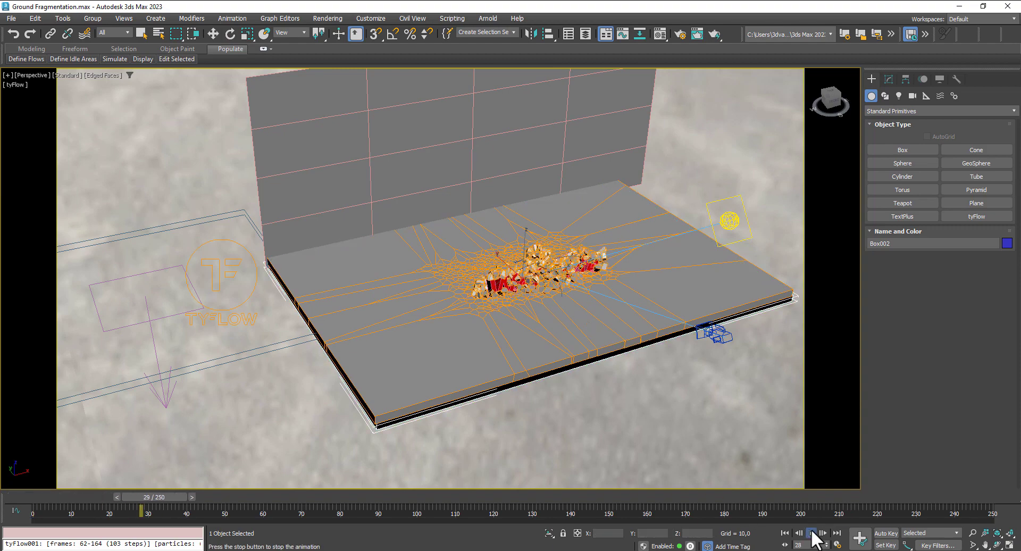
scroll(545, 295, "up", 6)
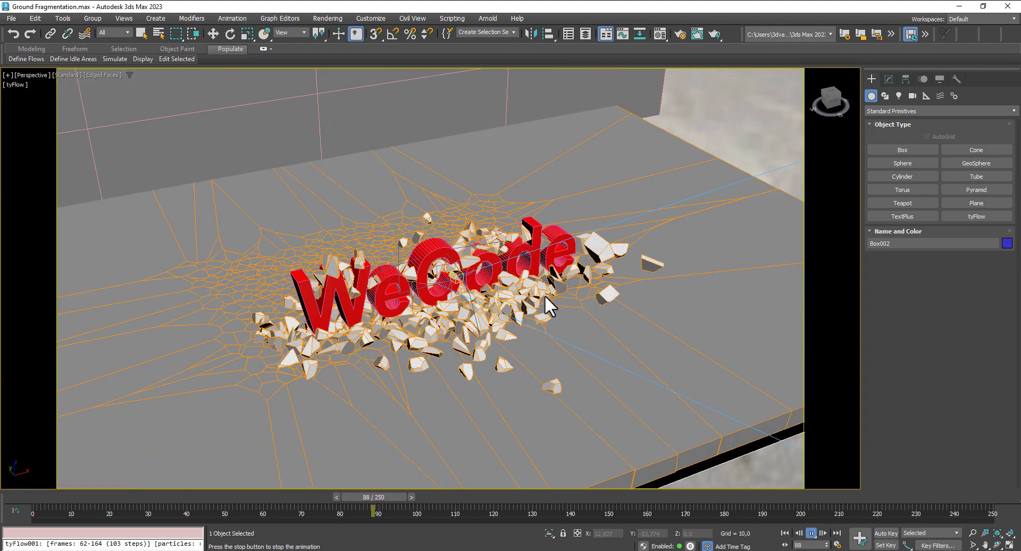
scroll(545, 296, "down", 6)
mouse_move(558, 312)
middle_mouse_down("alt")
mouse_move(519, 305)
mouse_move(578, 312)
middle_mouse_up("alt")
scroll(511, 310, "up", 3)
mouse_move(512, 310)
middle_mouse_down("alt")
mouse_move(568, 321)
mouse_move(509, 307)
middle_mouse_up("alt")
scroll(518, 313, "down", 6)
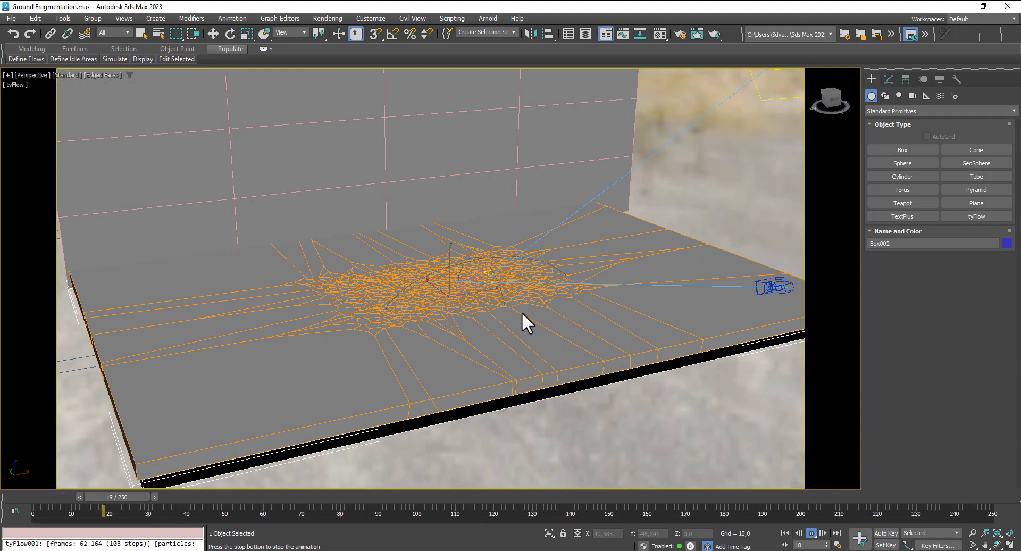
scroll(531, 314, "up", 6)
key("c")
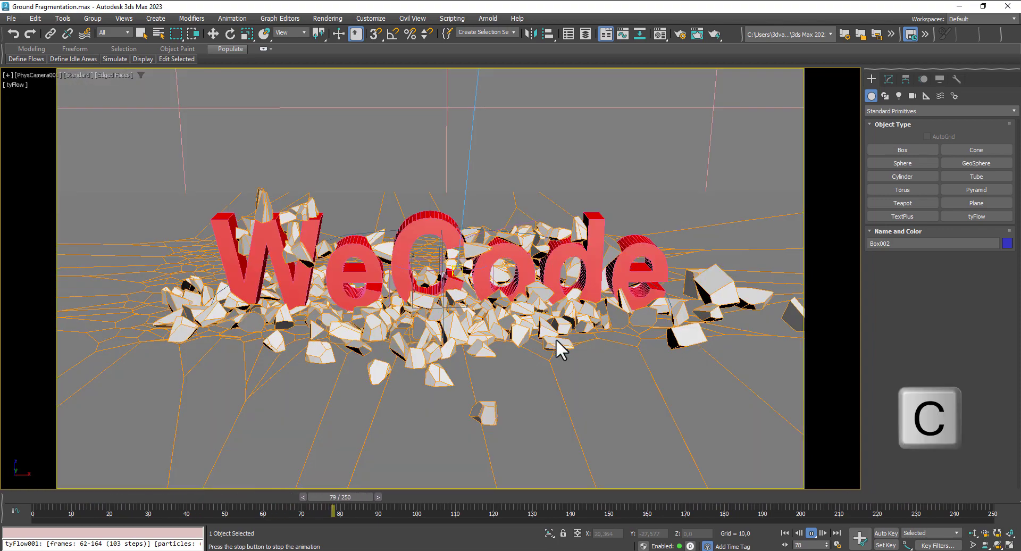
key("alt+w")
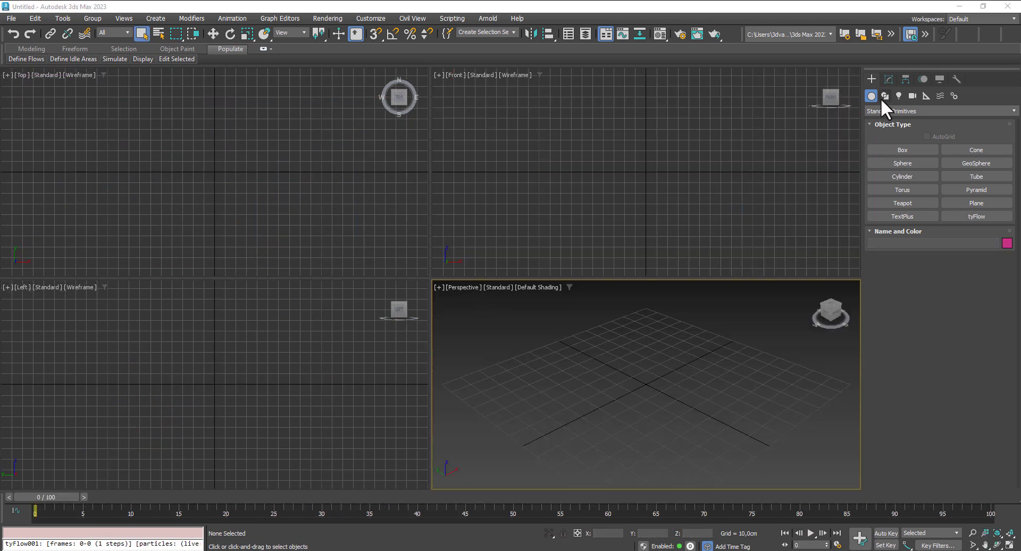
- Create a flat box in the Top view about 168 cm long, 299 cm wide and 6 cm high
left_click(899, 150)
left_click_drag(41, 92, 359, 269)
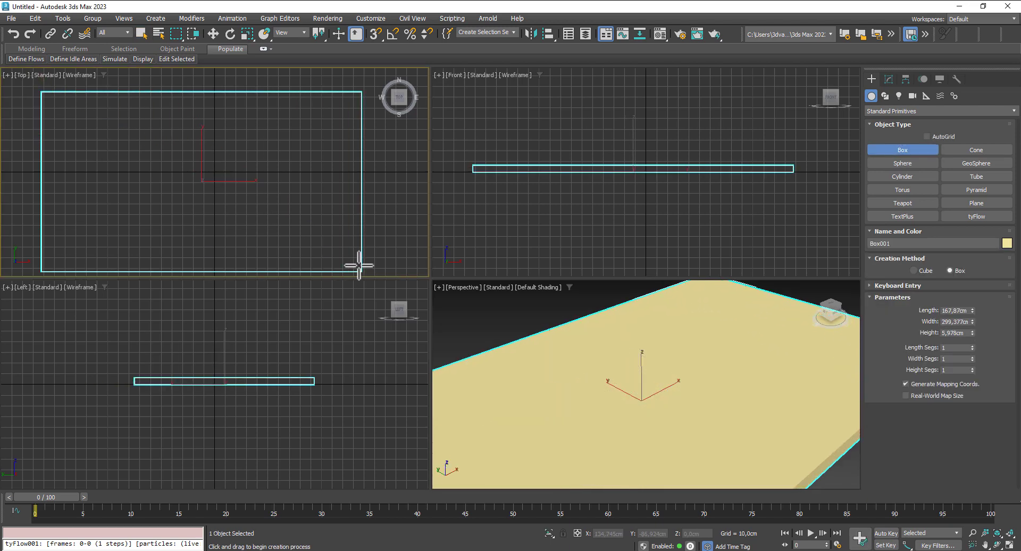
right_click(359, 265)
- Show the safe frame on a frontal perspective view and enlarge the box to about 223 cm length and 335 cm width
middle_click_drag(730, 415, 658, 397, "alt")
key("shift+f")
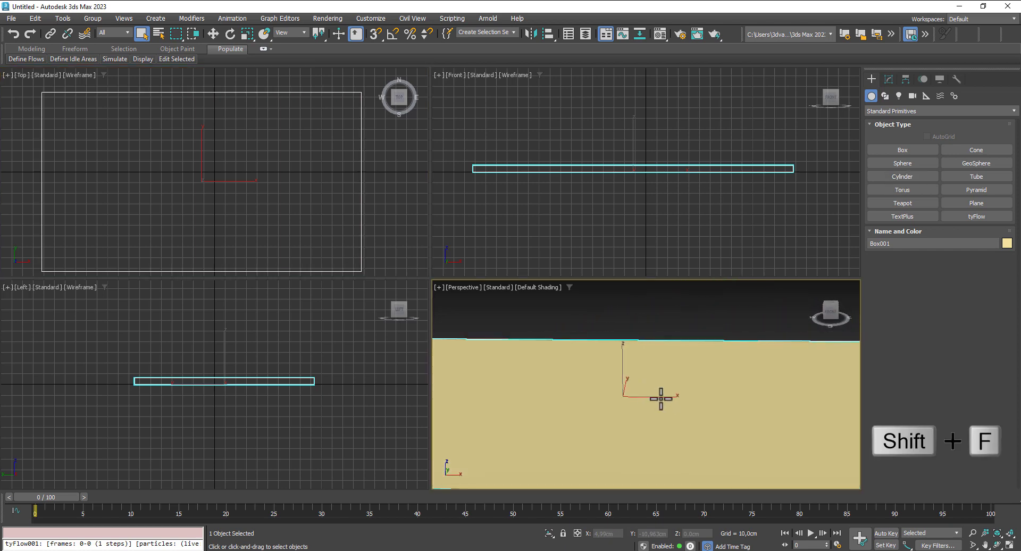
left_click(888, 80)
mouse_move(971, 233)
left_mouse_down()
mouse_move(967, 219)
mouse_move(971, 233)
left_mouse_up()
left_click(971, 247)
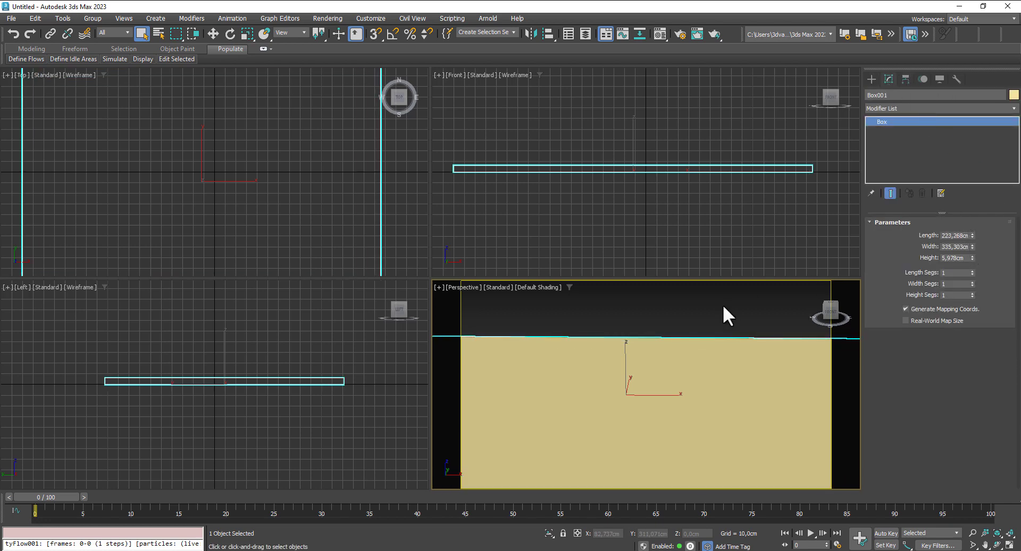
- Create a physical camera from the perspective view and try to level its horizon with Roll Camera
middle_click_drag(723, 304, 727, 306)
key("ctrl+c")
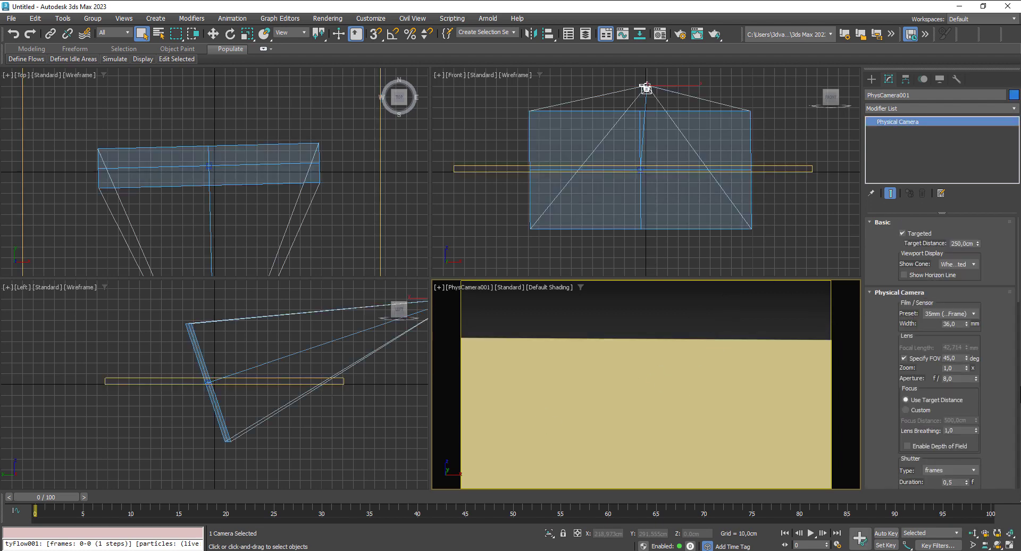
right_click(792, 385)
left_click(996, 533)
left_click_drag(792, 444, 780, 433)
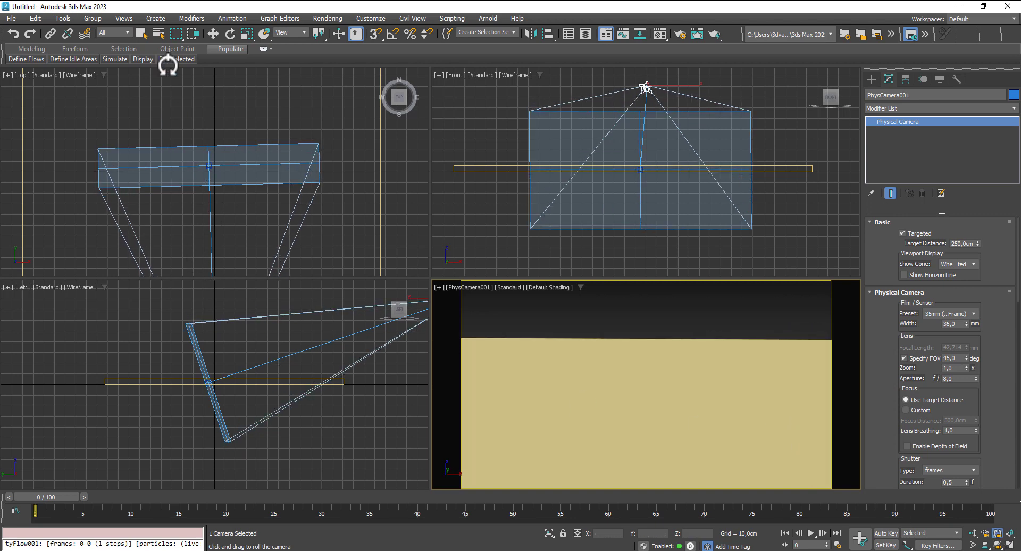
- Move the camera sideways in the Top view to about X -7.28 cm to straighten the horizon
left_click(213, 34)
scroll(273, 196, "down", 5)
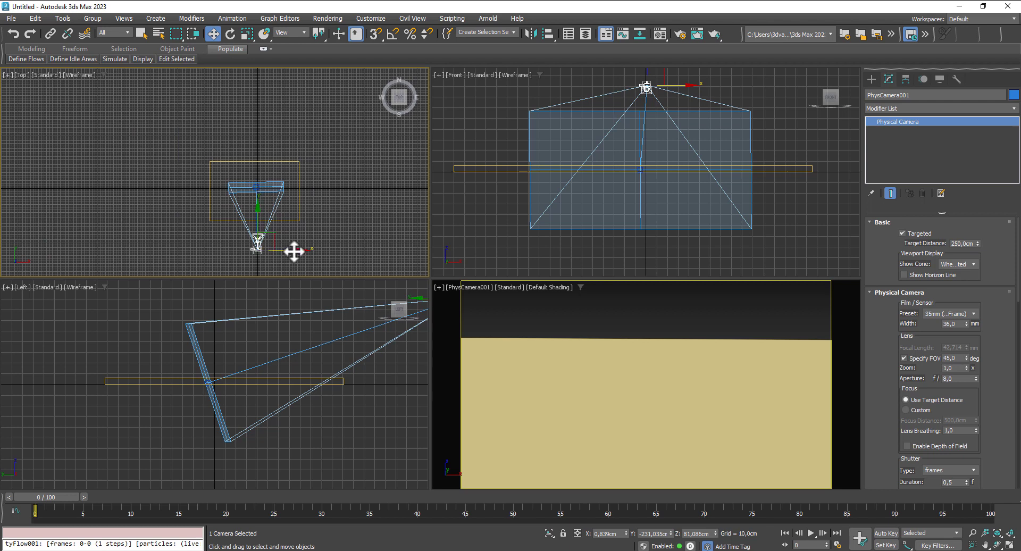
left_click_drag(294, 251, 291, 254)
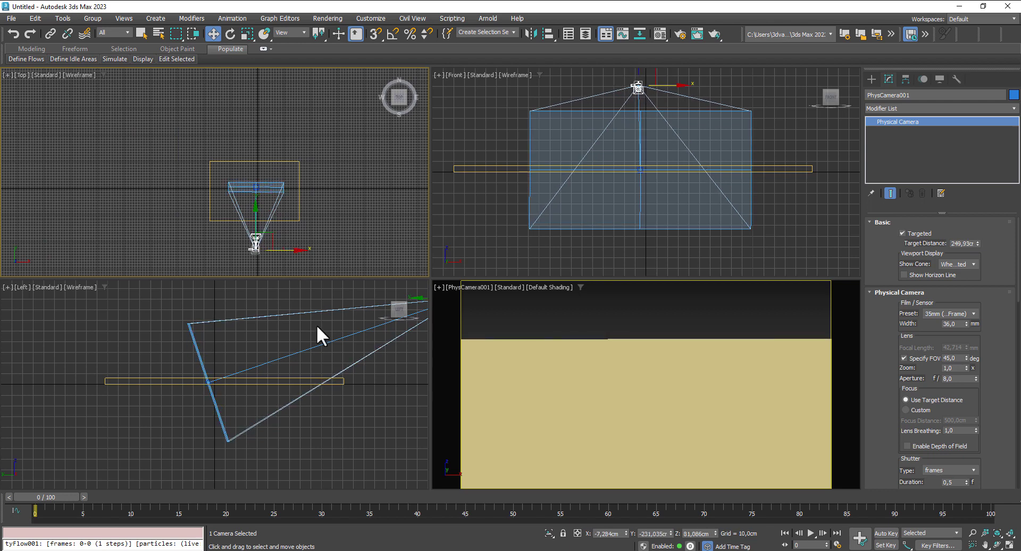
middle_click_drag(335, 405, 223, 438)
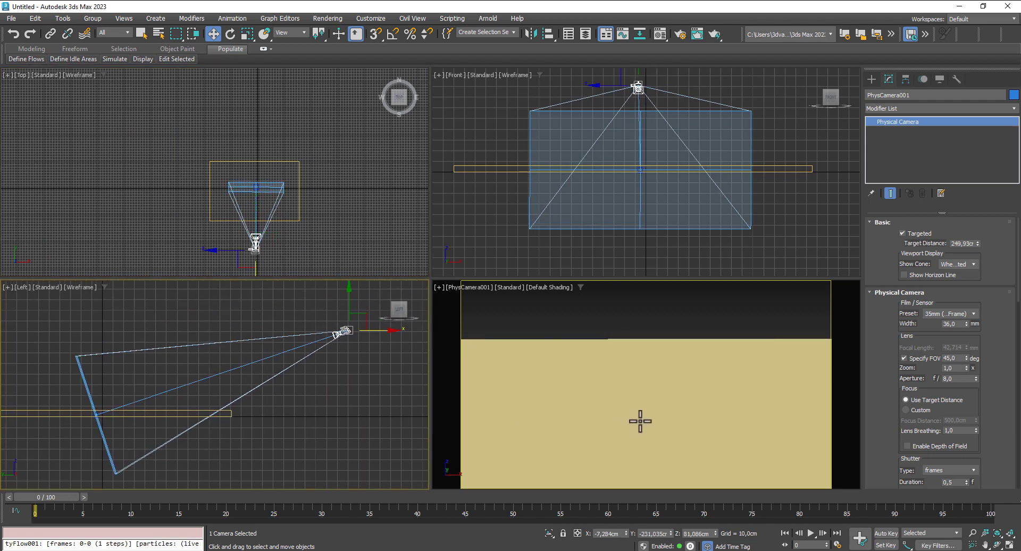
- Orbit the camera slightly lower and dolly it toward the slab to a target distance of about 232 cm
left_click(997, 544)
left_click(684, 427)
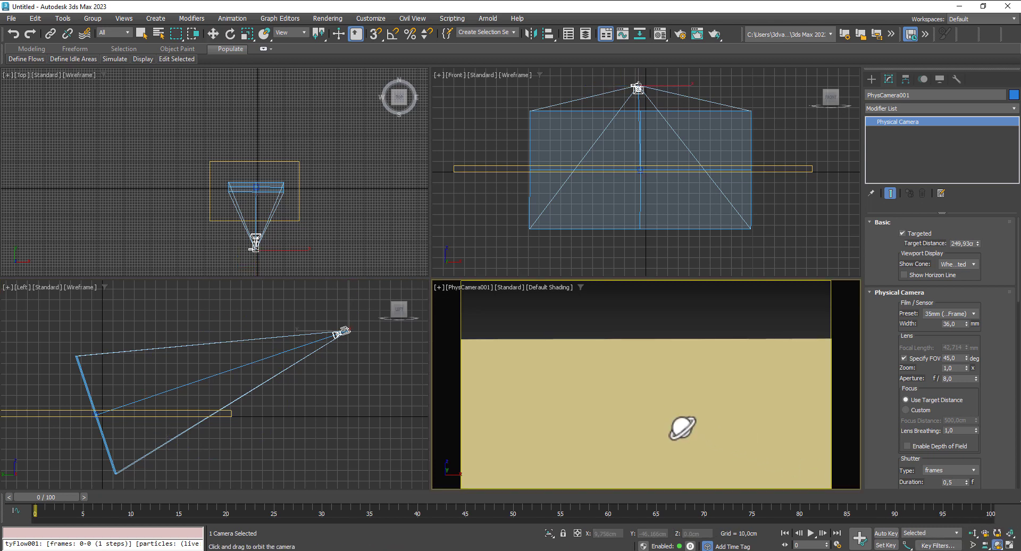
mouse_move(685, 395)
left_mouse_down()
mouse_move(676, 389)
mouse_move(681, 403)
left_mouse_up()
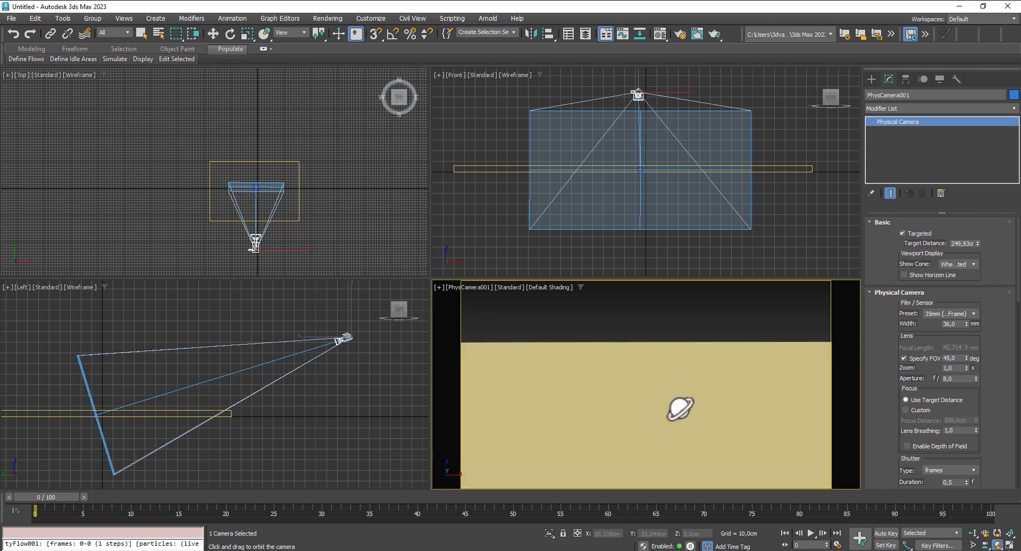
left_click(972, 533)
left_click_drag(654, 439, 654, 436)
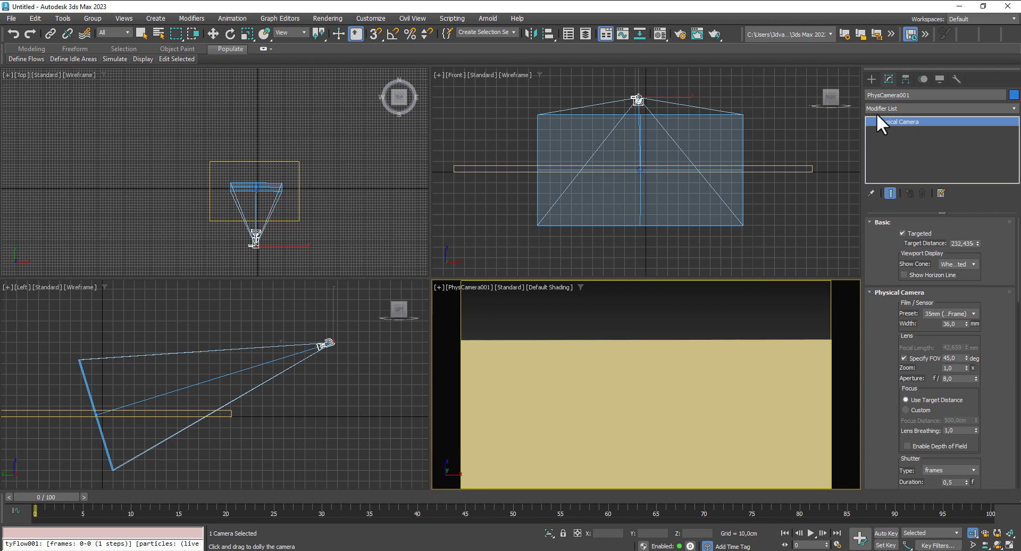
- Create a 100 cm spline text reading "WeCode" in the Front view and set its font to Arial Kalin
left_click(871, 79)
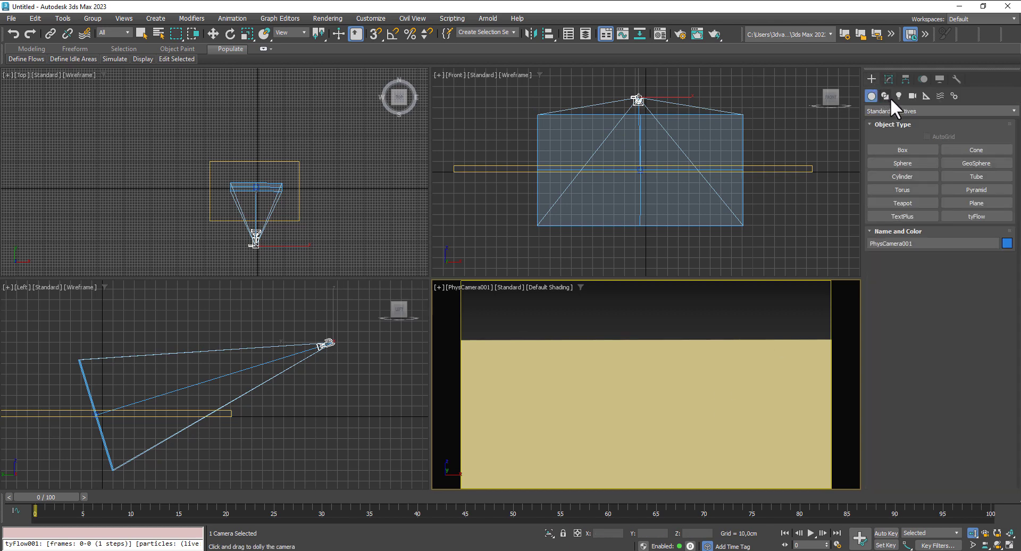
left_click(886, 96)
left_click(917, 214)
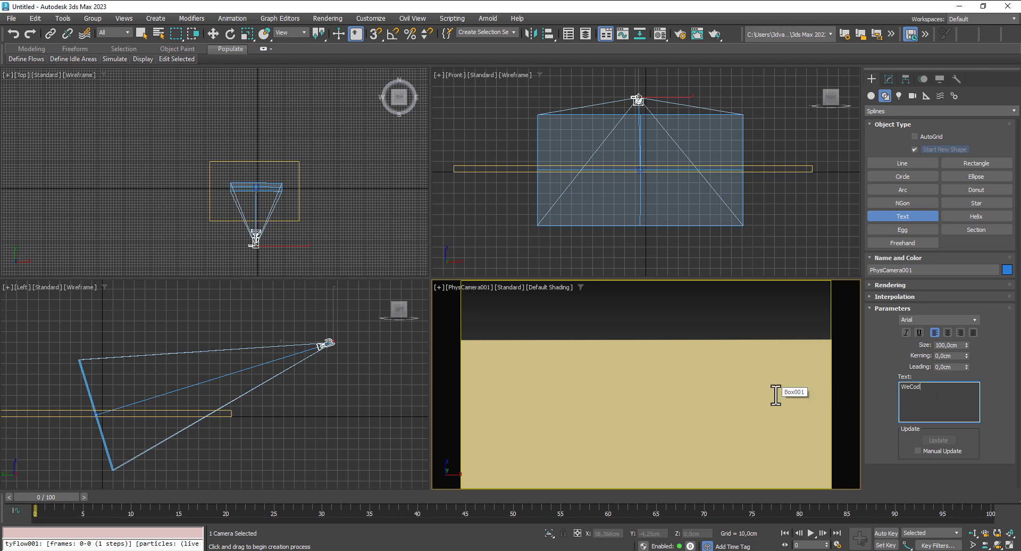
left_click(629, 201)
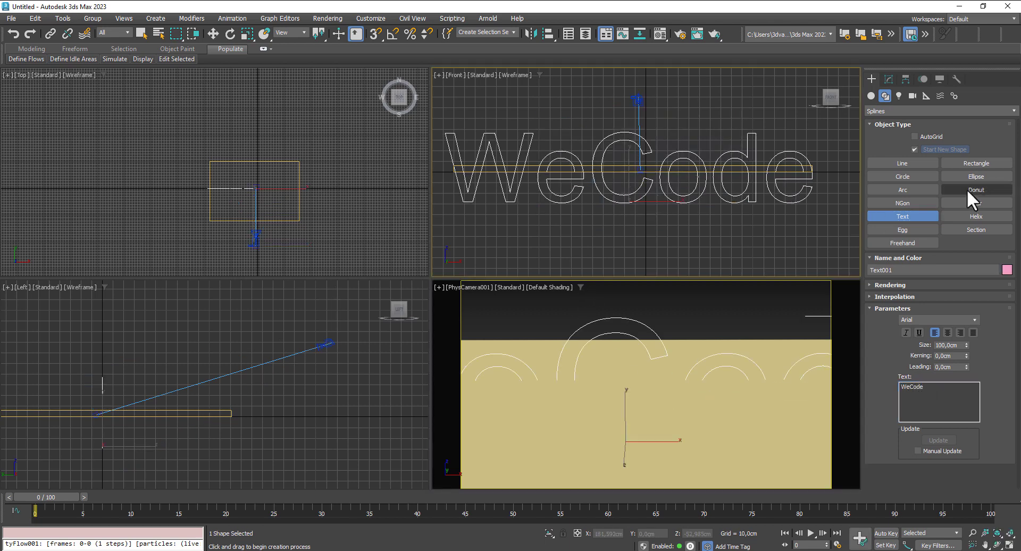
left_click(975, 320)
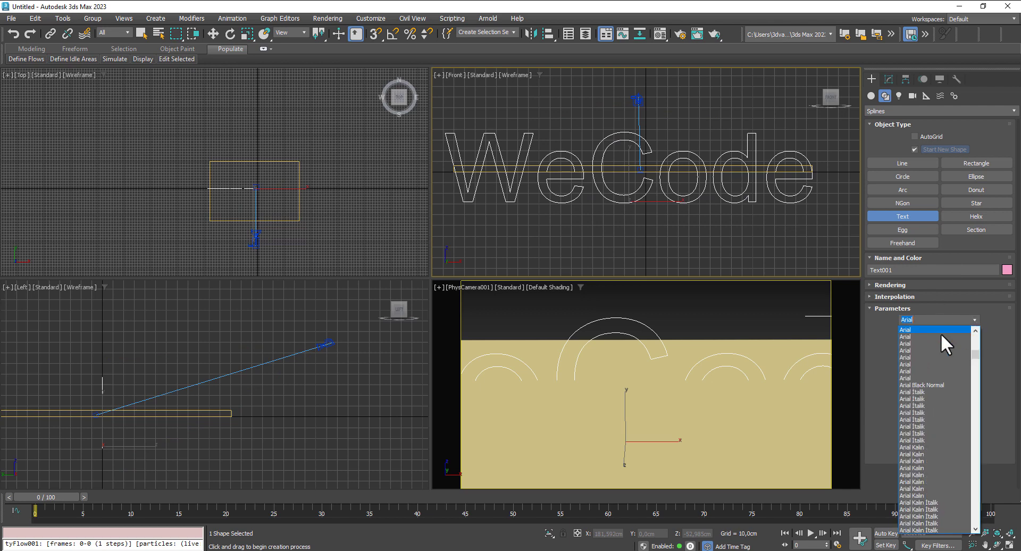
left_click(922, 454)
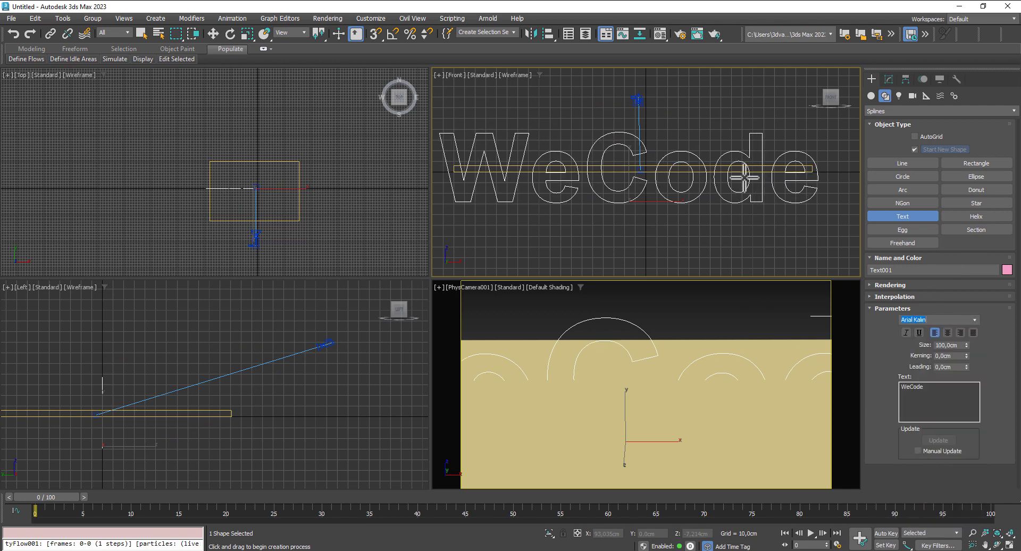
- Scale the WeCode text uniformly to about 27% and apply an Extrude modifier with an amount of 15.5 cm
left_click(246, 33)
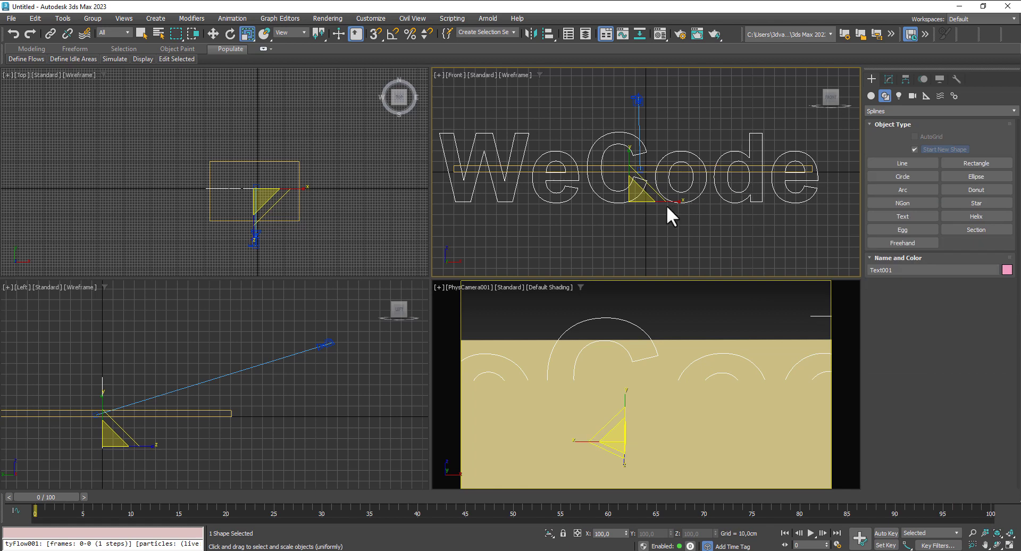
left_click_drag(629, 186, 644, 340)
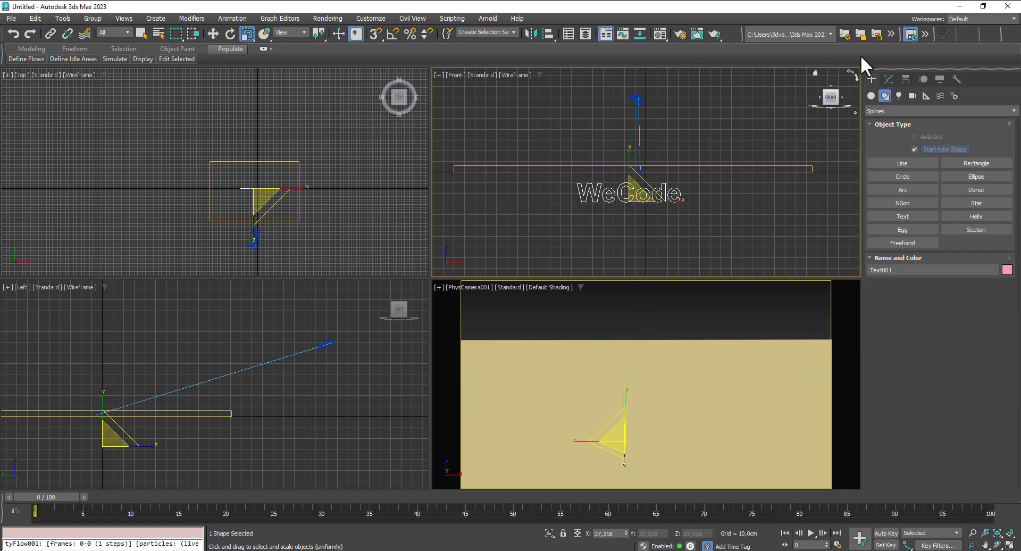
left_click(889, 77)
left_click(917, 107)
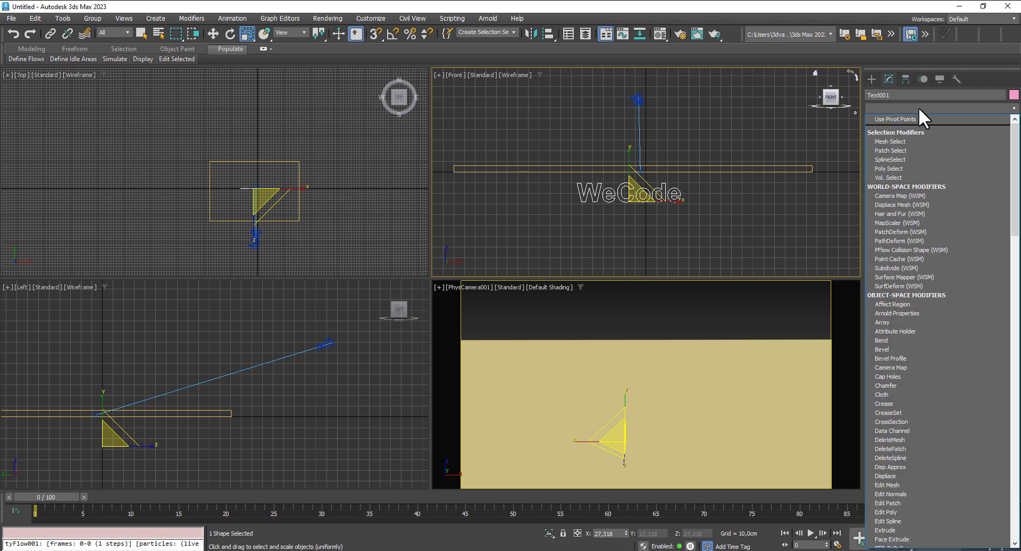
scroll(893, 462, "down", 1)
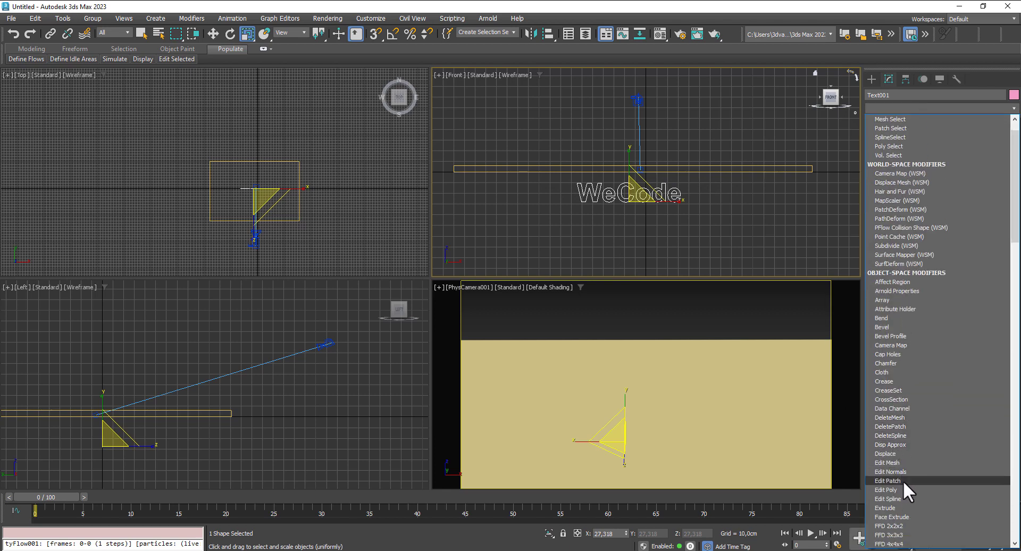
scroll(903, 480, "down", 1)
left_click(901, 482)
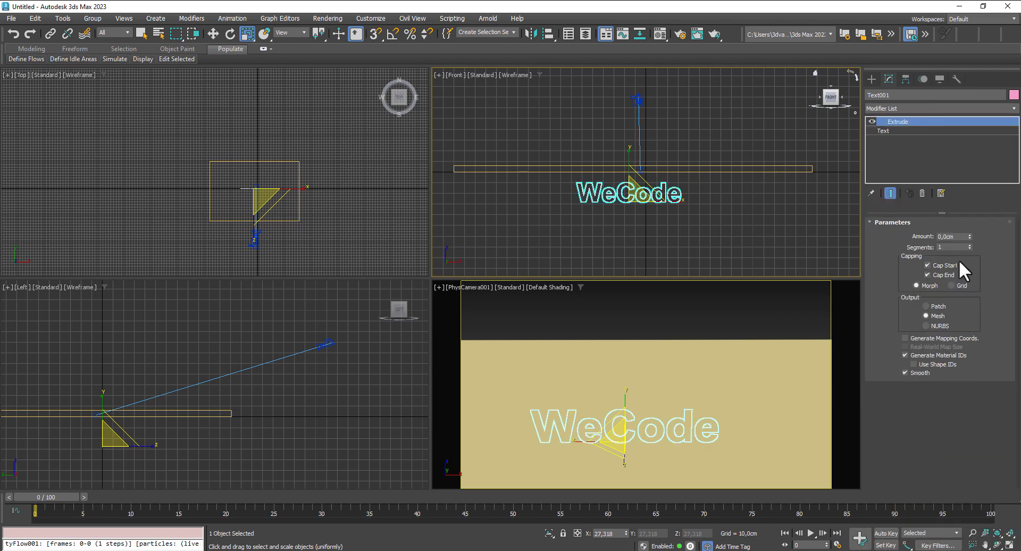
left_click_drag(969, 237, 971, 218)
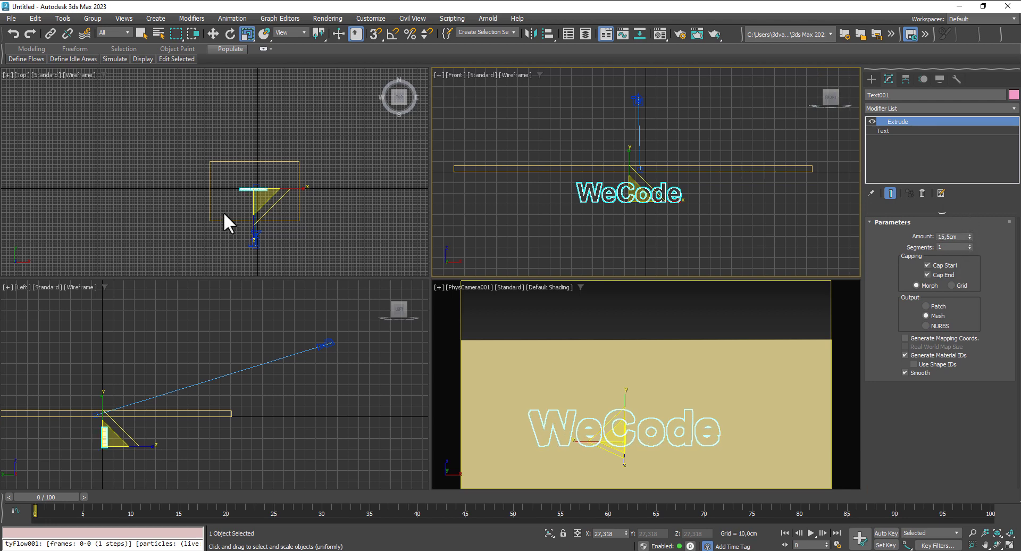
- Raise the extruded text onto the slab and shift it toward the camera, to about X -3.27, Y -25.07, Z 6.55 cm
scroll(223, 212, "up", 5)
right_click(595, 166)
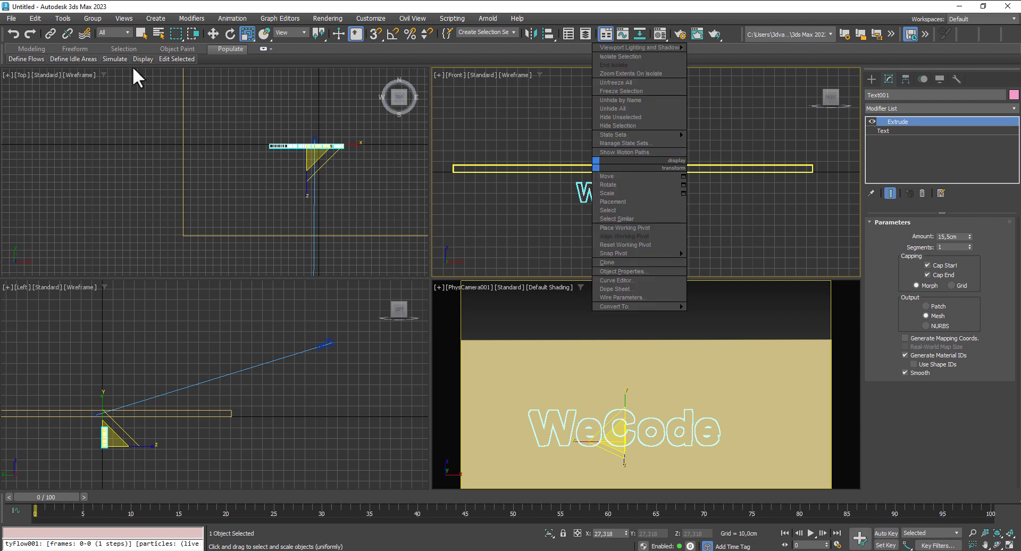
left_click(214, 31)
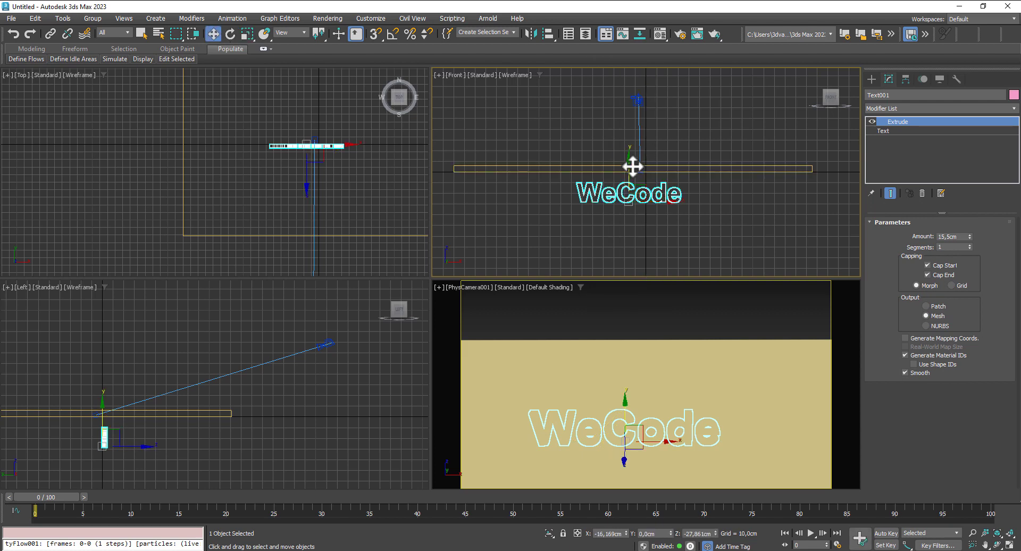
left_click_drag(632, 167, 622, 132)
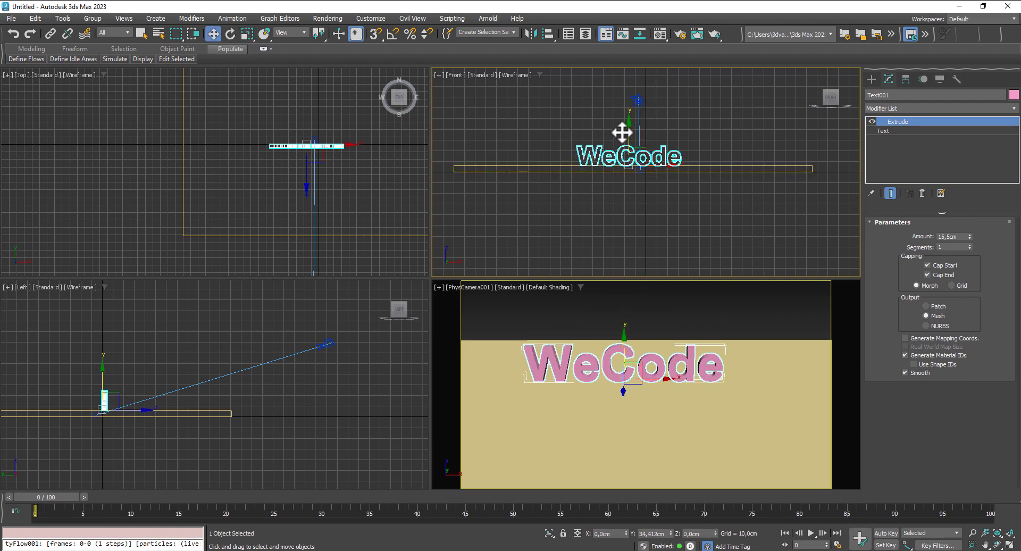
middle_click_drag(310, 156, 289, 146)
scroll(181, 186, "down", 2)
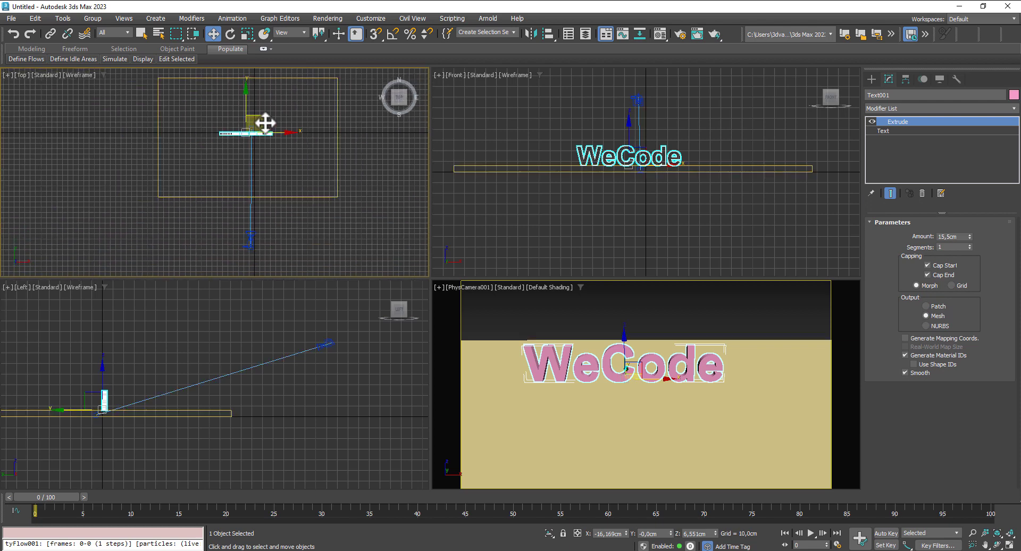
left_click_drag(264, 124, 271, 135)
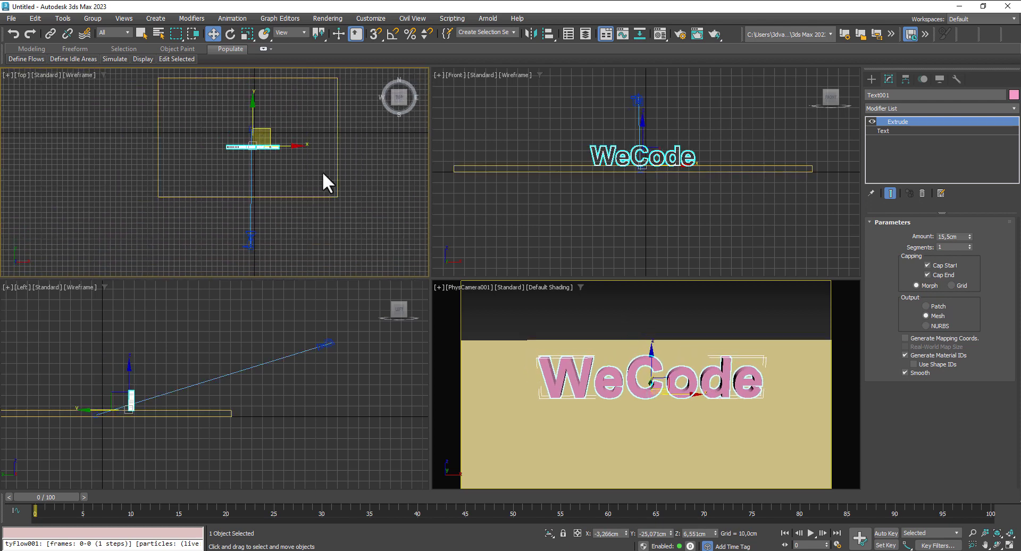
- Stretch the text's height to about 112% and increase its Extrude amount to 22.5 cm
left_click(247, 34)
left_click_drag(644, 133, 641, 122)
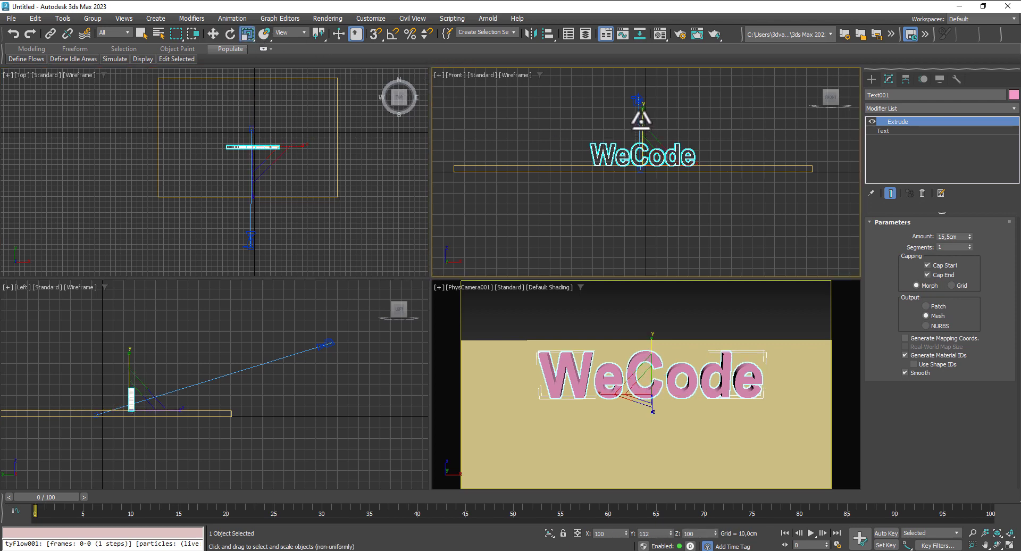
left_click(229, 35)
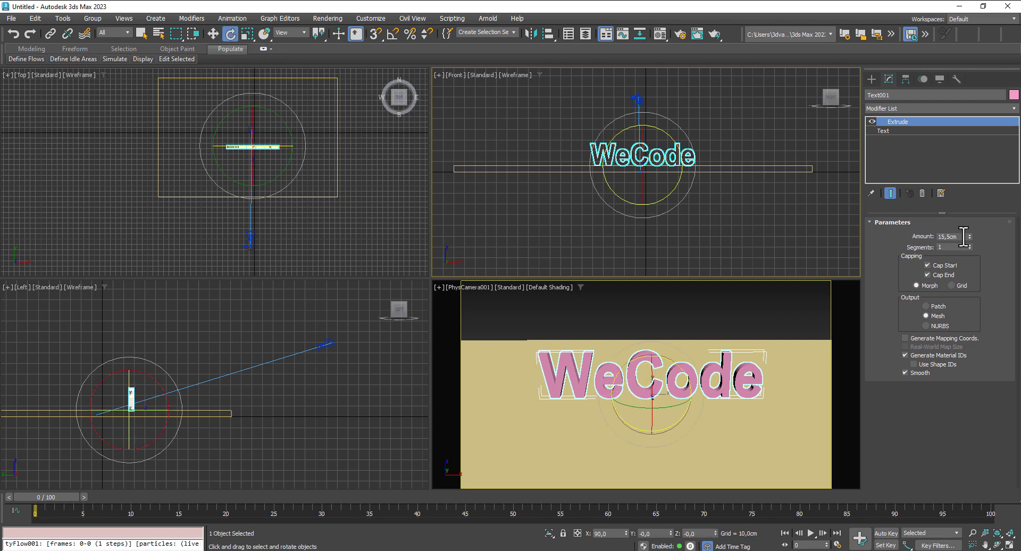
left_click_drag(969, 235, 970, 228)
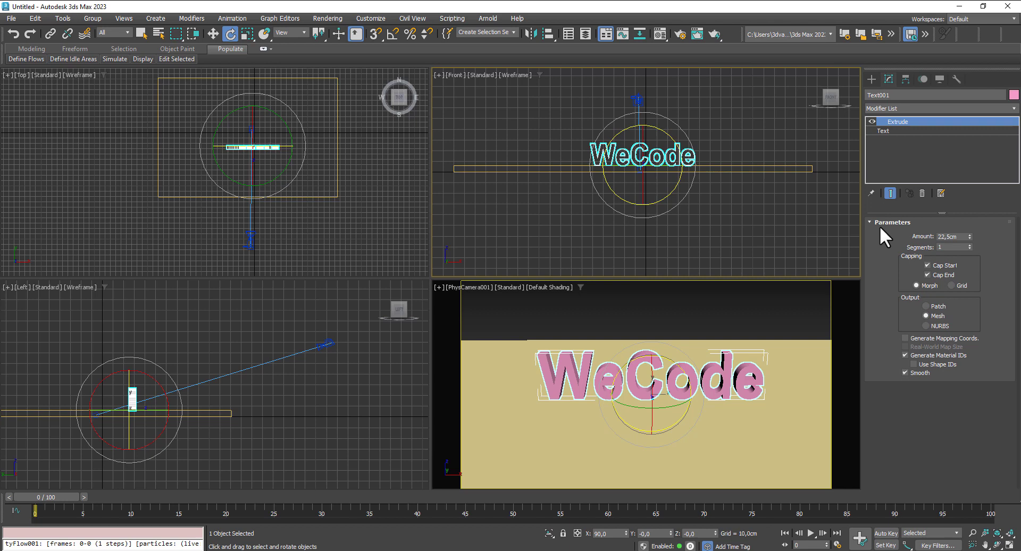
- Convert the extruded text to an Editable Poly
left_click(213, 35)
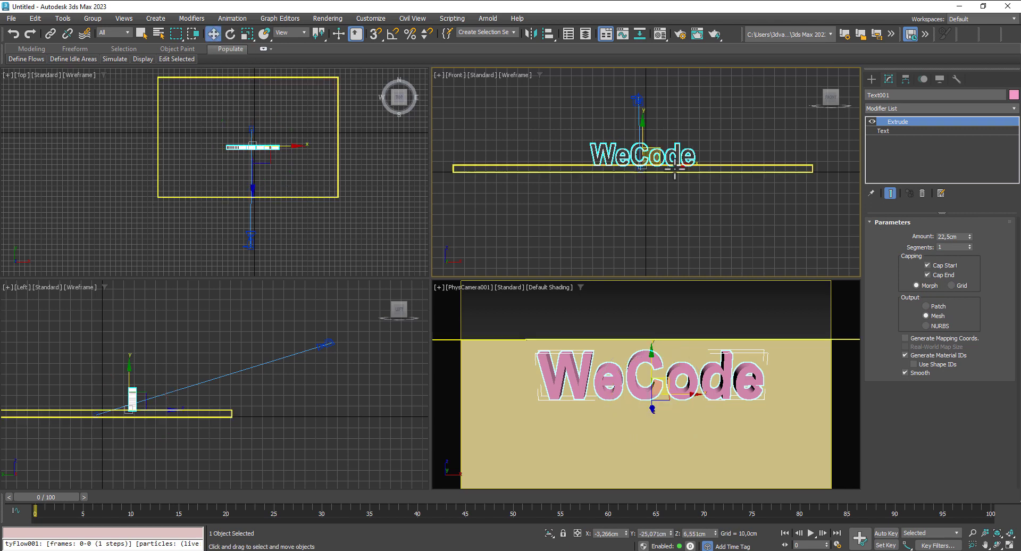
right_click(658, 151)
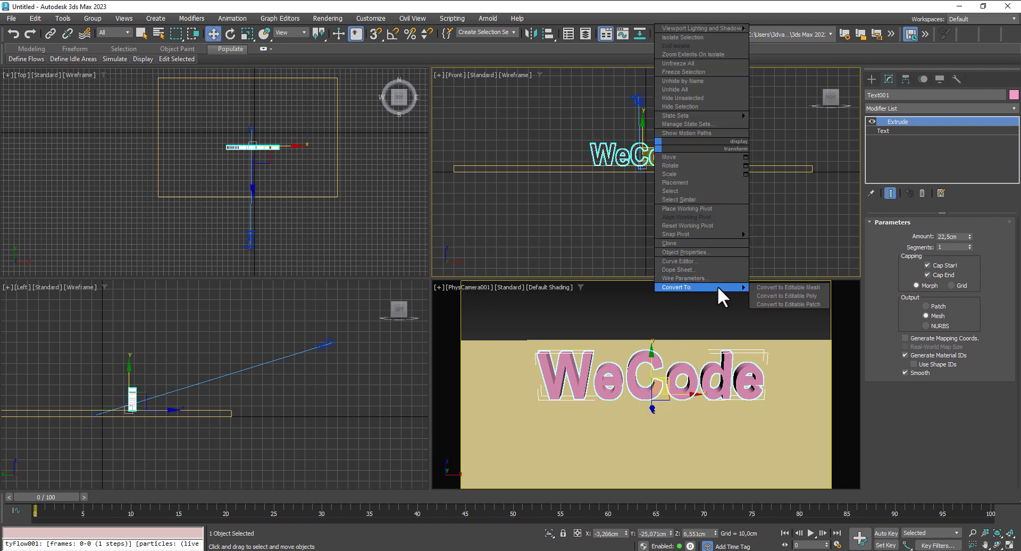
left_click(796, 296)
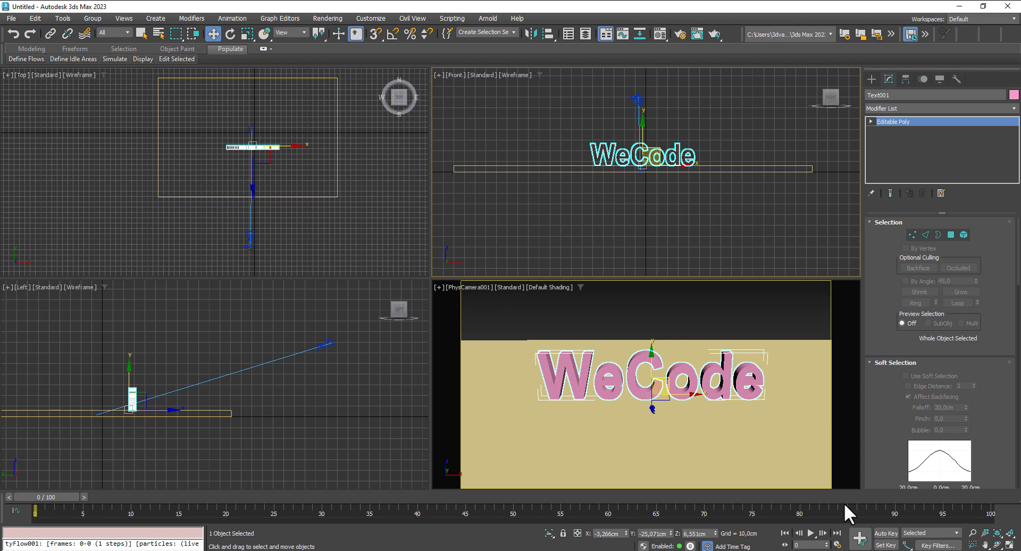
- Set the animation end time to frame 250 in the time configuration
left_click(838, 543)
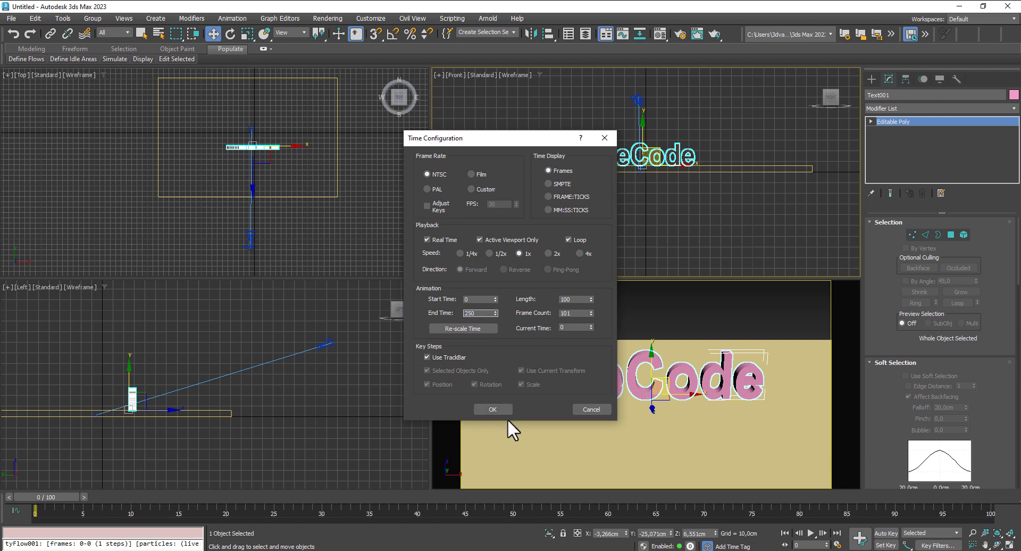
left_click(494, 410)
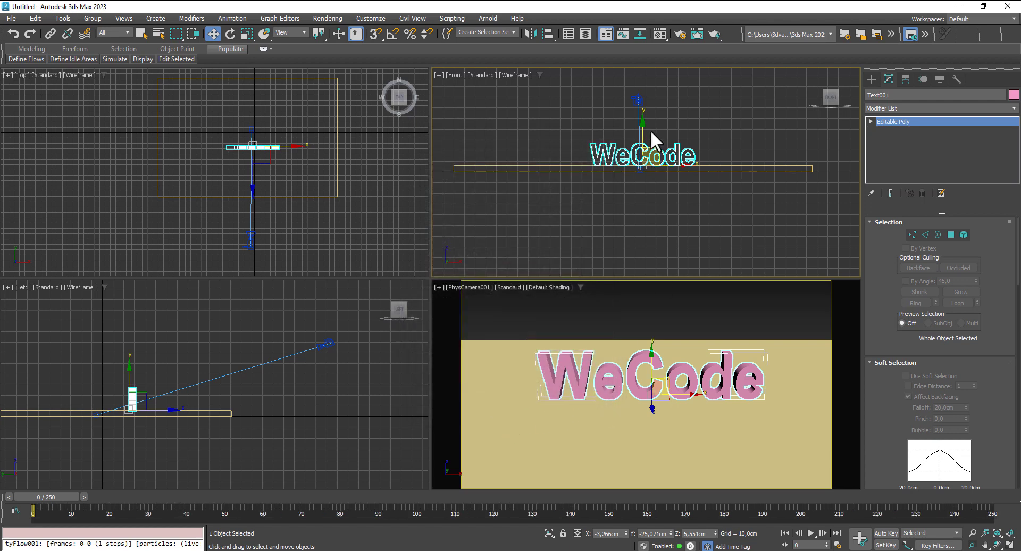
- Lower the text beneath the slab to about Z -25.73 cm and set its starting position key at frame 20
left_click_drag(641, 131, 643, 163)
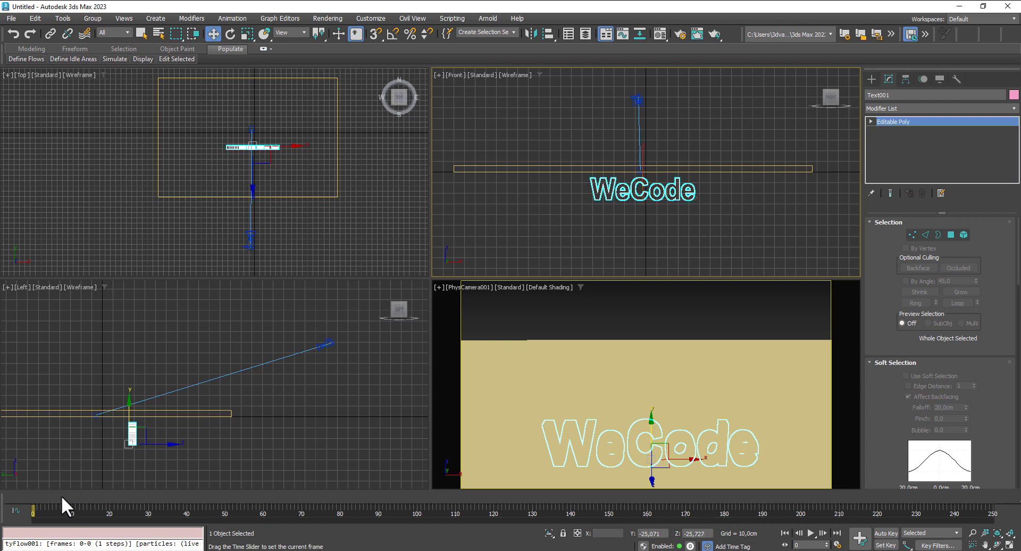
left_click_drag(62, 495, 135, 496)
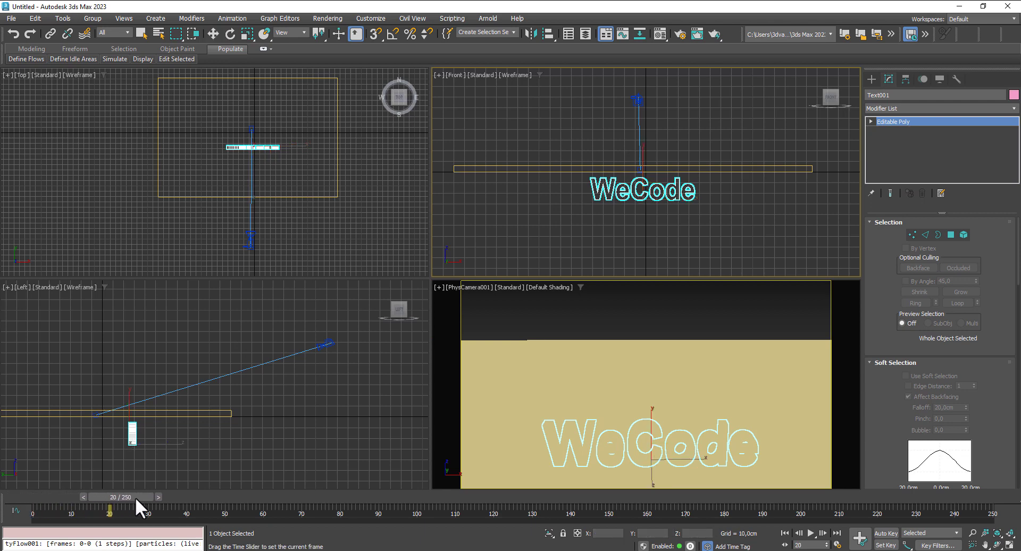
key("w")
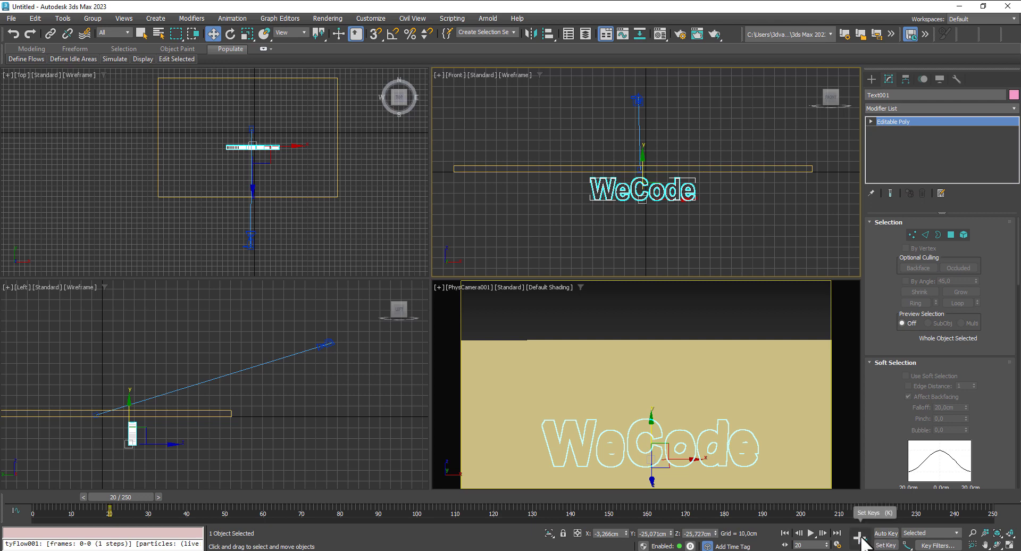
- Animate the text with Auto Key to rise onto the slab's top surface at frame 28, at about Z 6.39 cm
left_click(886, 533)
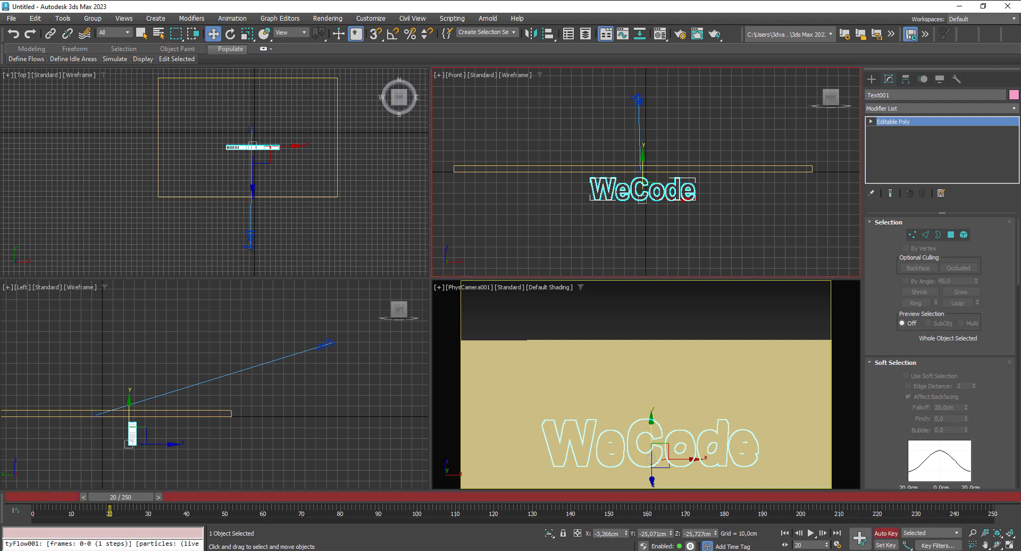
left_click_drag(131, 499, 161, 498)
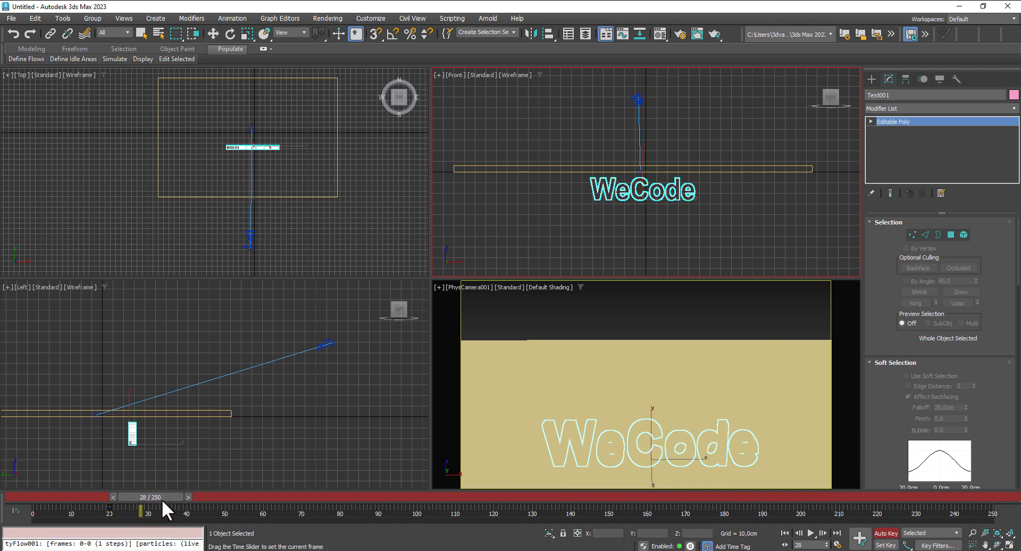
key("w")
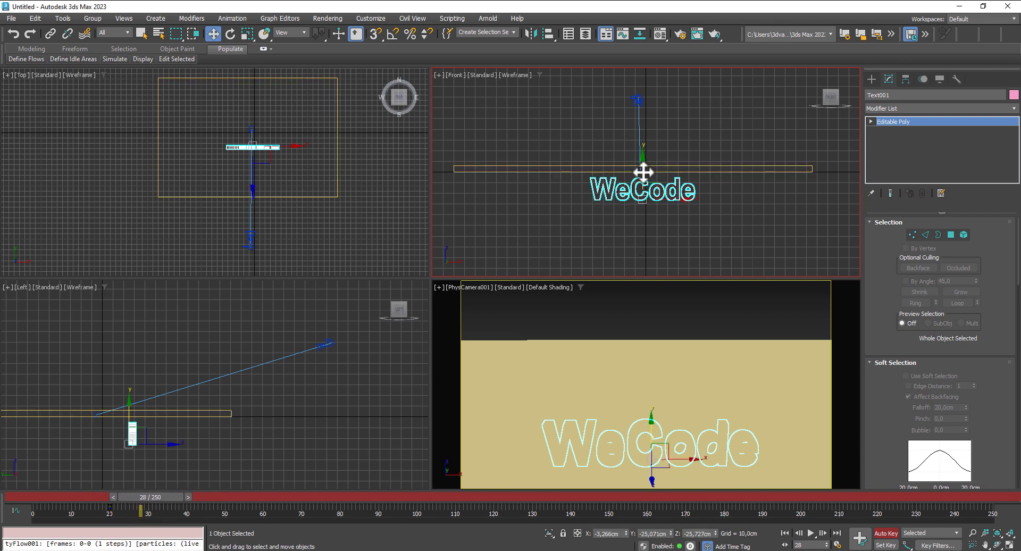
left_click_drag(645, 170, 647, 136)
scroll(652, 166, "up", 5)
scroll(653, 167, "up", 3)
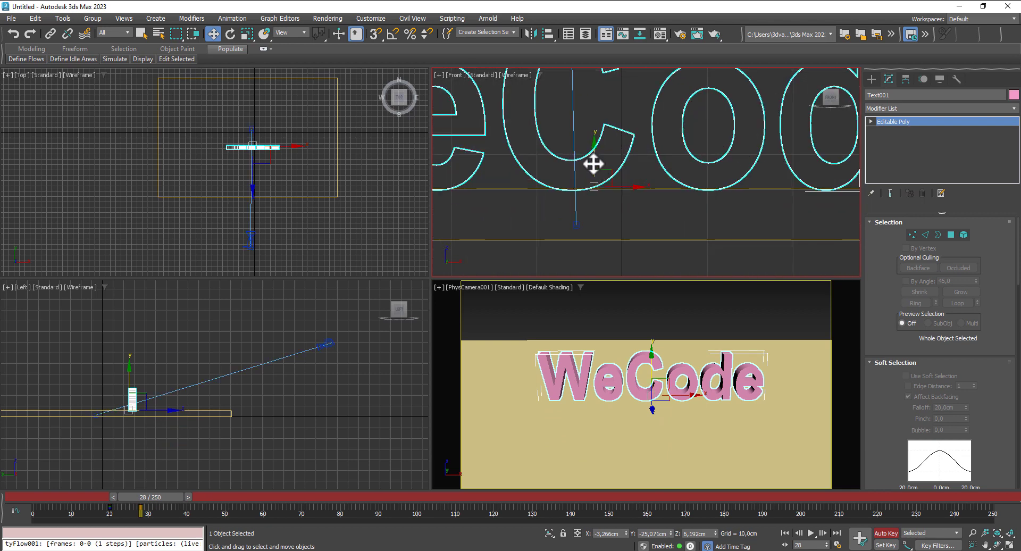
left_click_drag(589, 160, 589, 158)
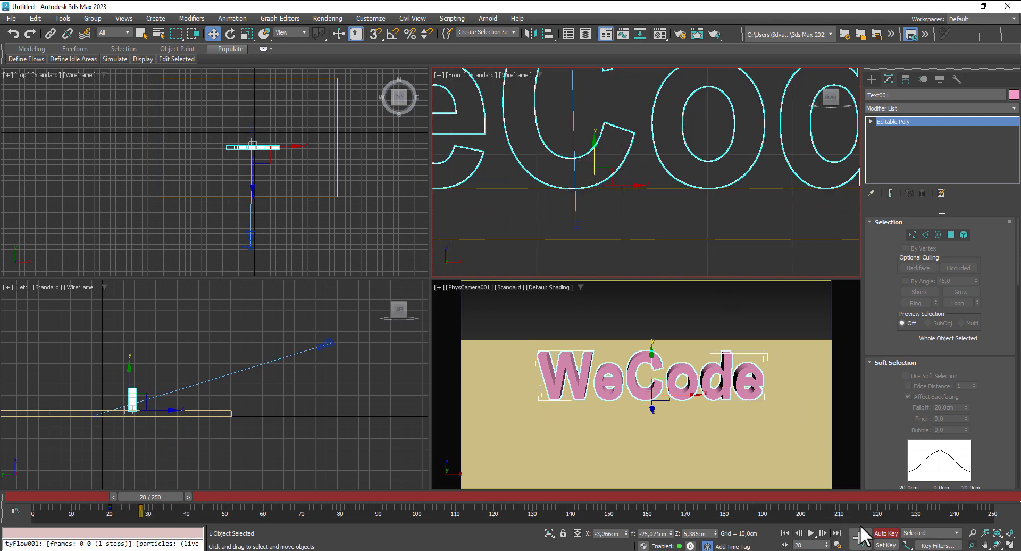
left_click(884, 533)
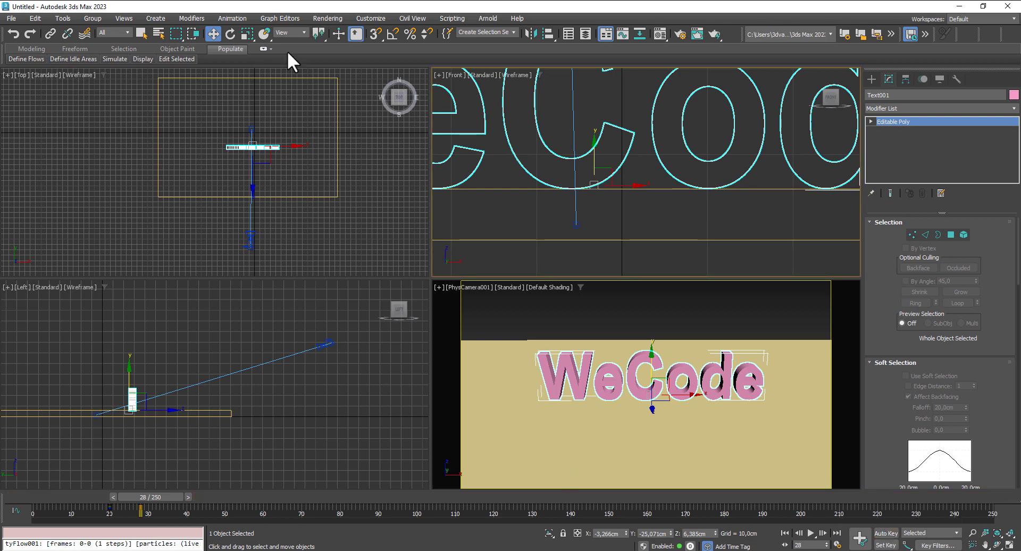
- Examine the text's position curves in the Curve Editor and select all their keys
left_click(277, 18)
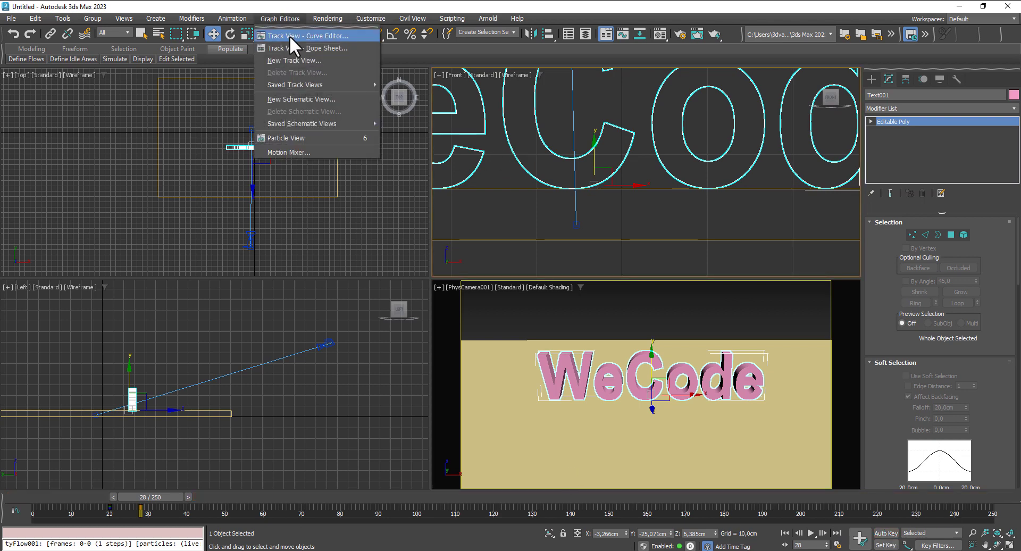
left_click(289, 36)
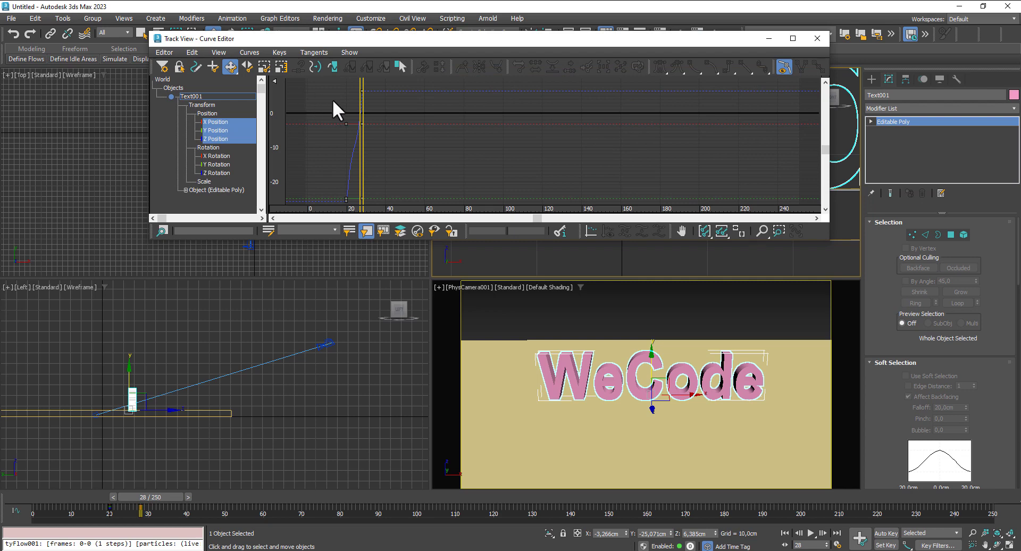
left_click_drag(334, 110, 448, 228)
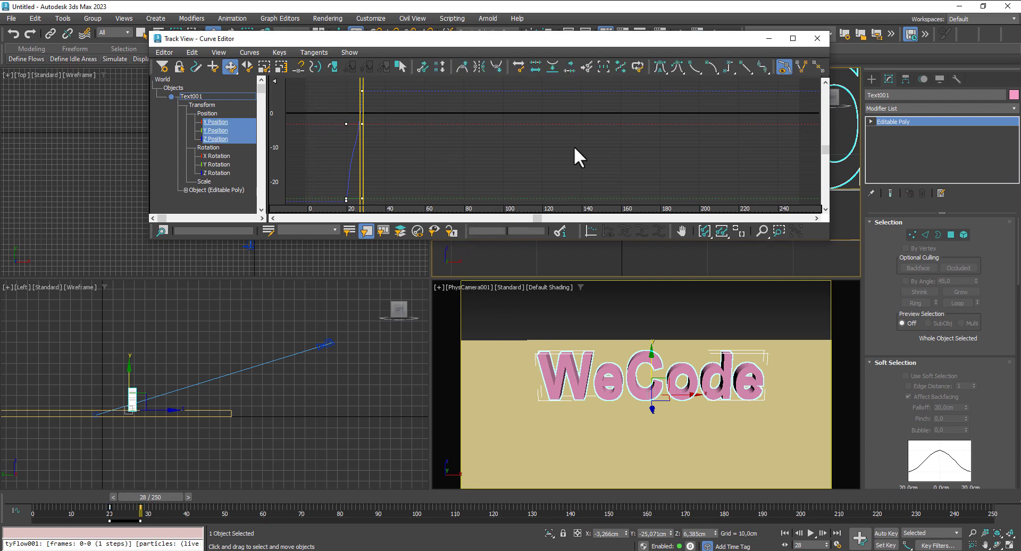
left_click(816, 38)
- Play the text's rise through the slab from frame 0 in the camera view, stop playback and reselect the text
left_click(784, 533)
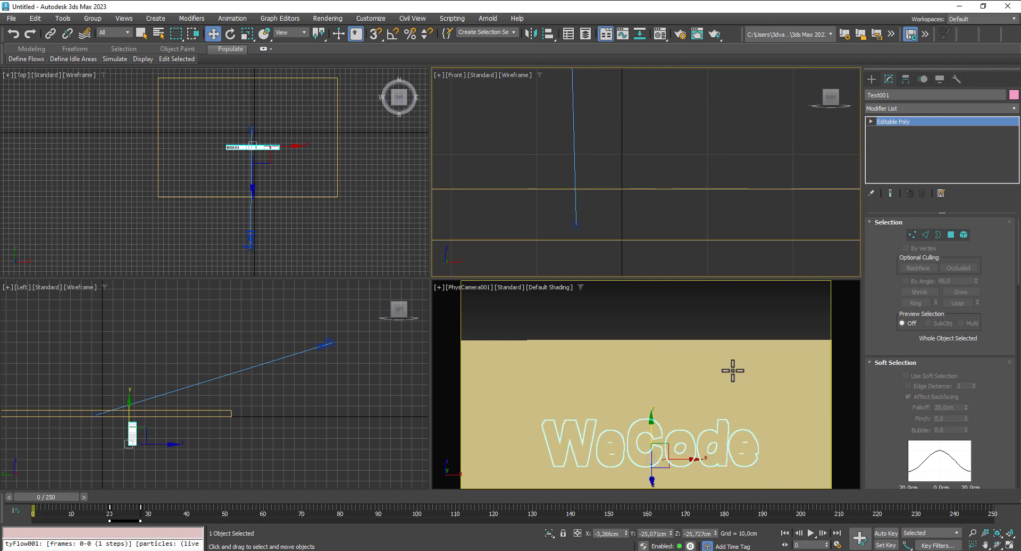
left_click(726, 330)
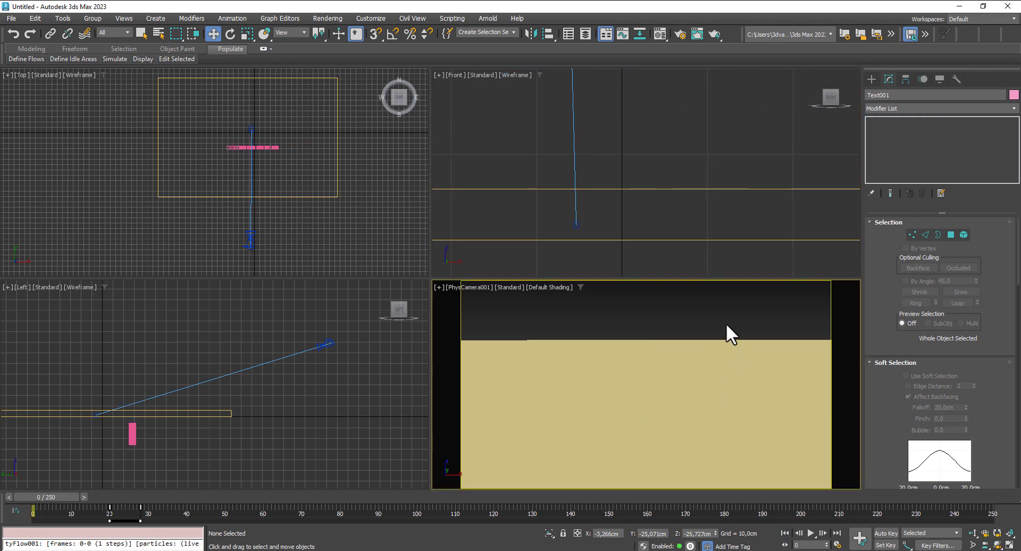
left_click(810, 533)
left_click(810, 533)
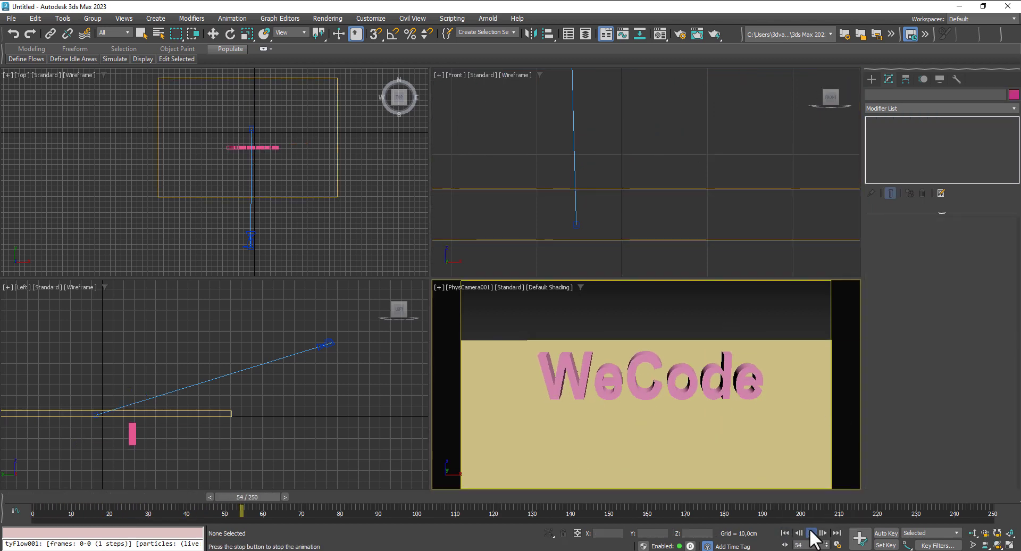
key("w")
left_click(553, 373)
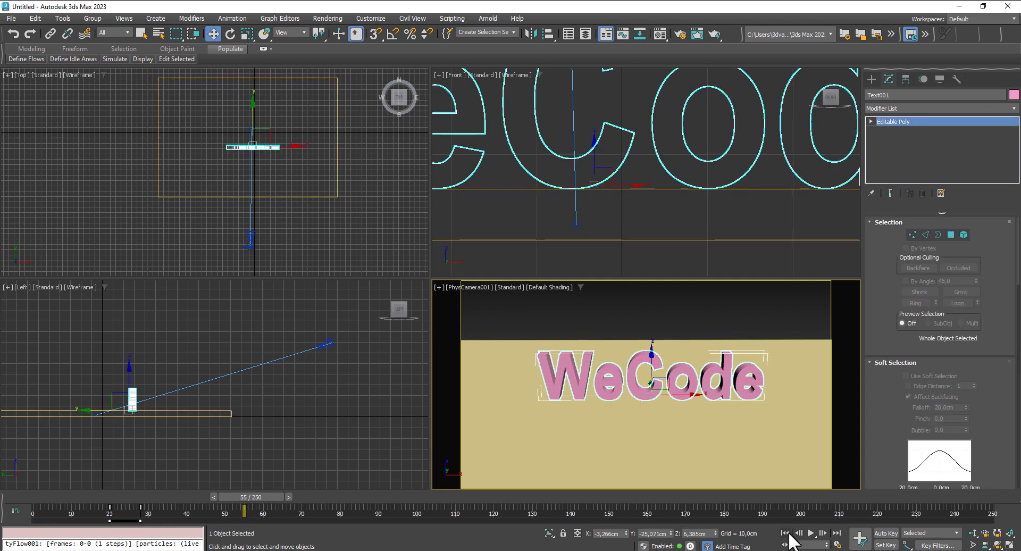
- Play the text's rise from the start, move its end key from frame 28 to frame 30 and deselect the text
left_click(785, 532)
left_click(810, 533)
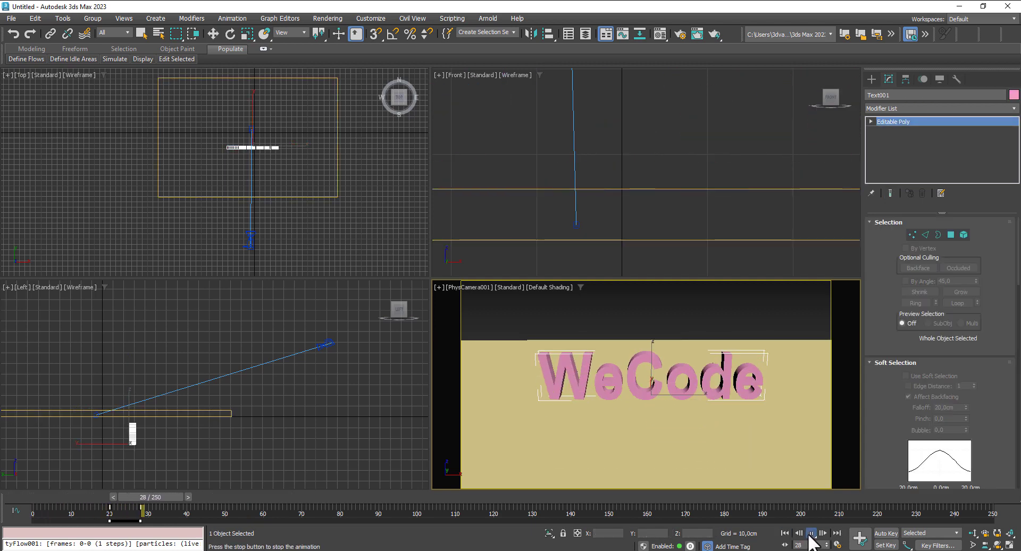
left_click(809, 533)
left_click(166, 513)
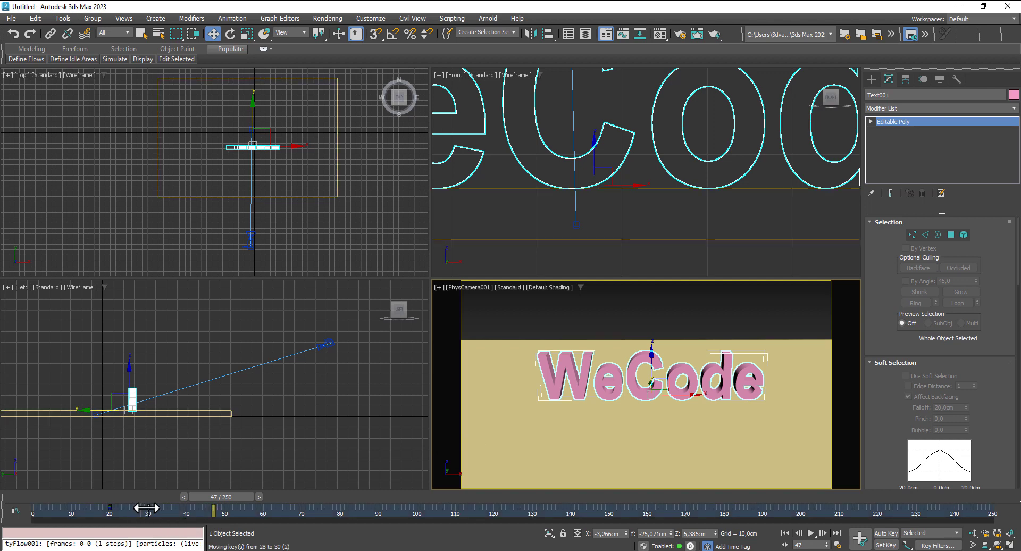
left_click(729, 303)
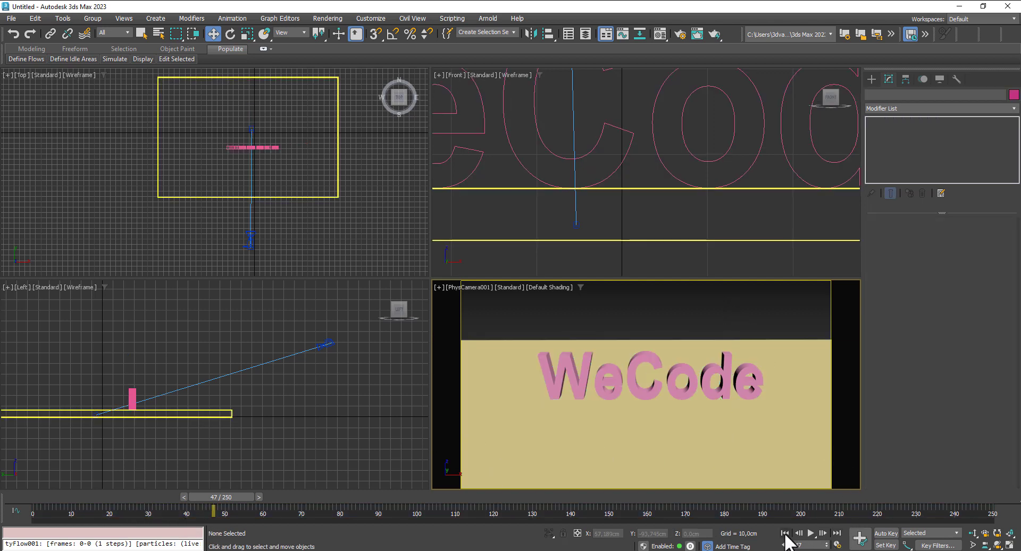
- Play the retimed text animation from frame 0 and stop playback
left_click(784, 533)
left_click(810, 532)
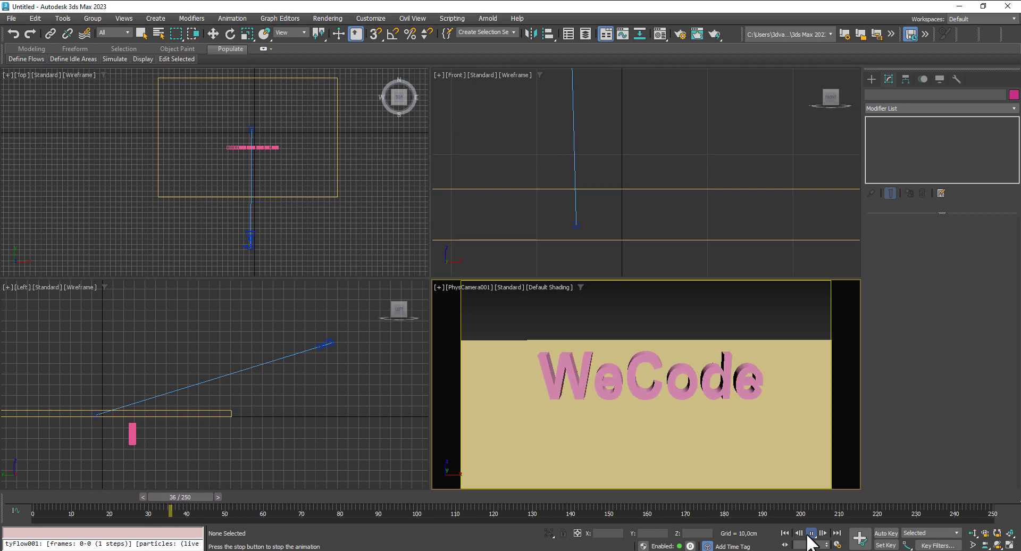
left_click(810, 533)
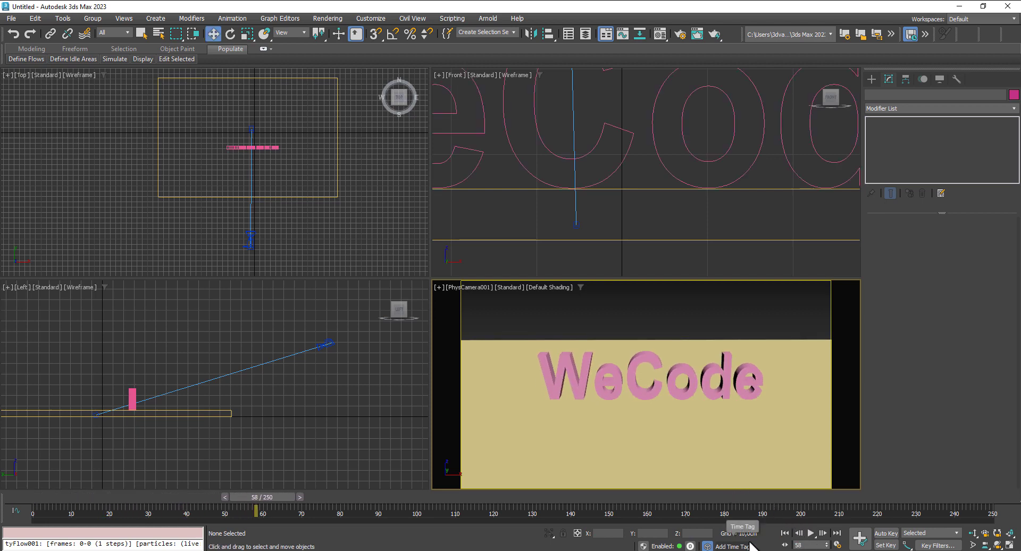
- Scale the text slightly thicker along its depth in the Top view and return to the Move tool
scroll(246, 143, "up", 8)
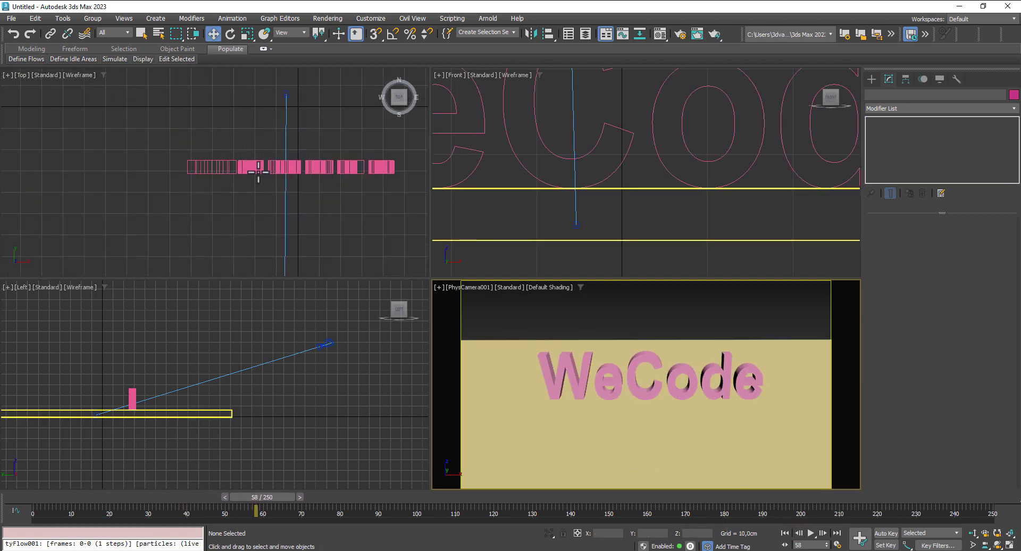
left_click(255, 169)
left_click(246, 34)
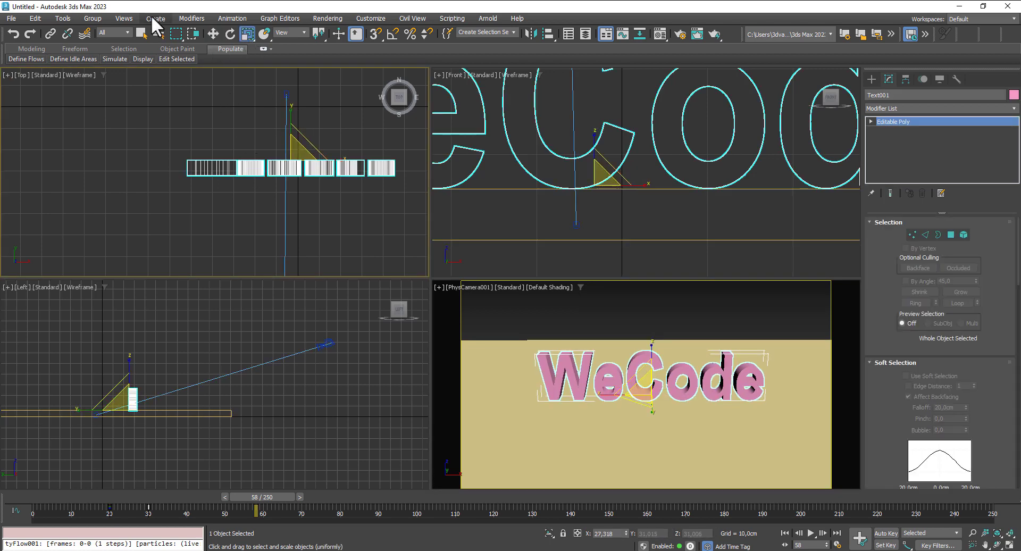
left_click(214, 34)
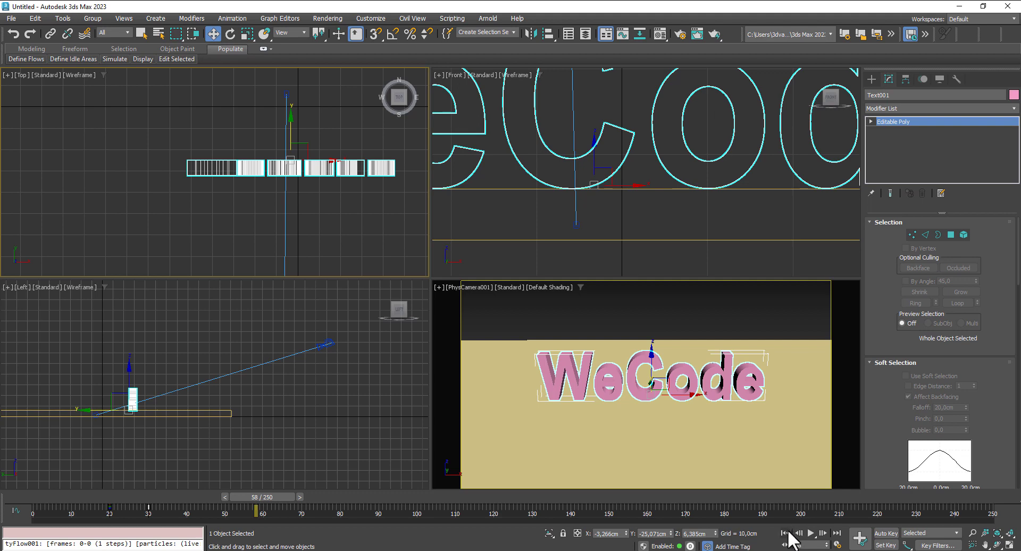
- Deselect the text, play its rise from frame 0 again in the camera view and stop playback
left_click(785, 533)
left_click(743, 314)
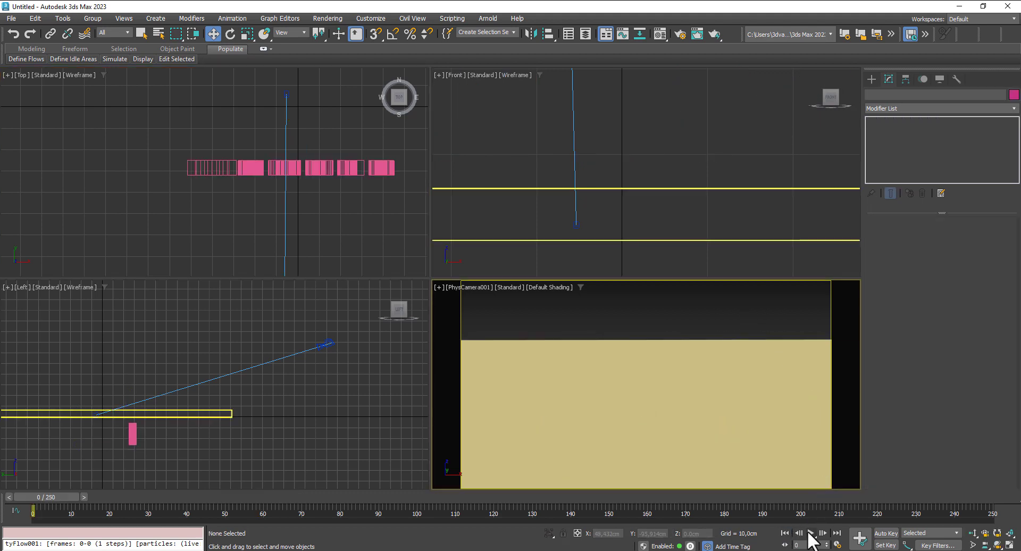
left_click(810, 533)
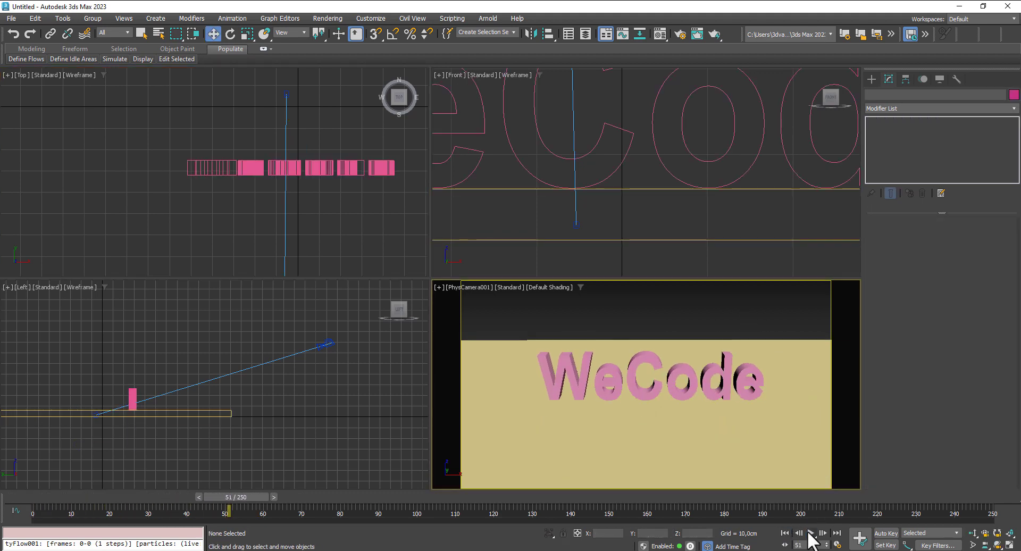
left_click(810, 532)
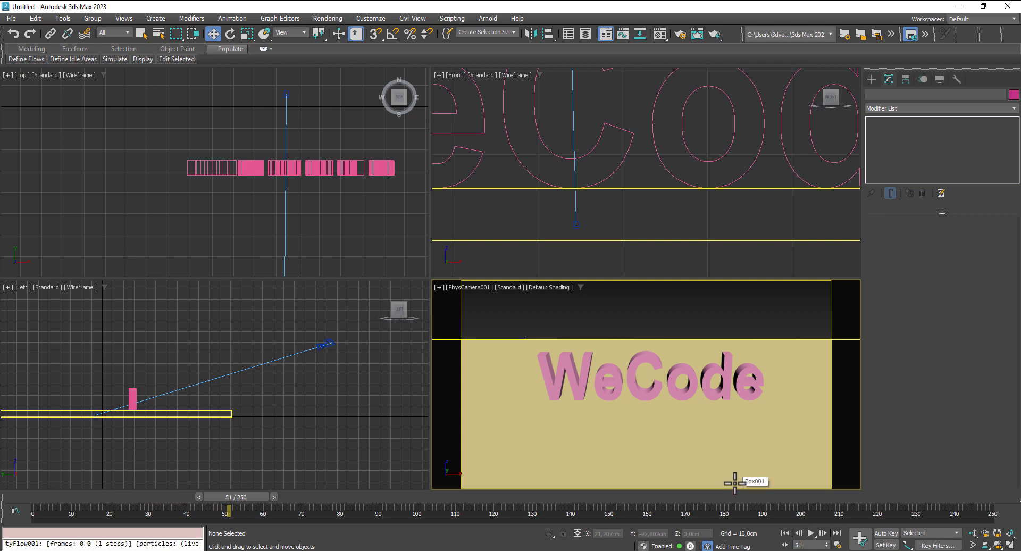
- Set the scene's environment map to a Bitmap using the image TexturesCom_QuarryB_1K_hdri_sphere_tone
left_click(328, 18)
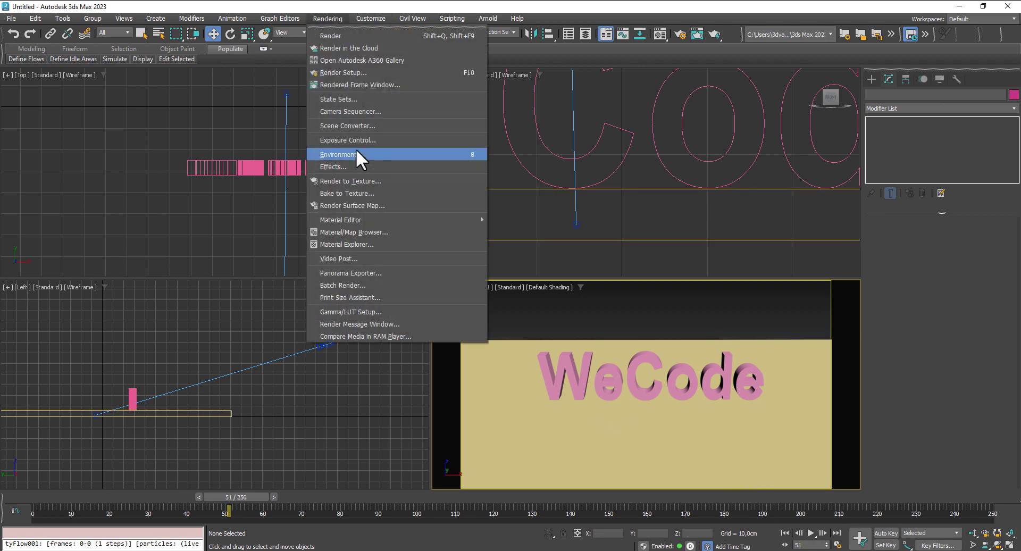
left_click(354, 154)
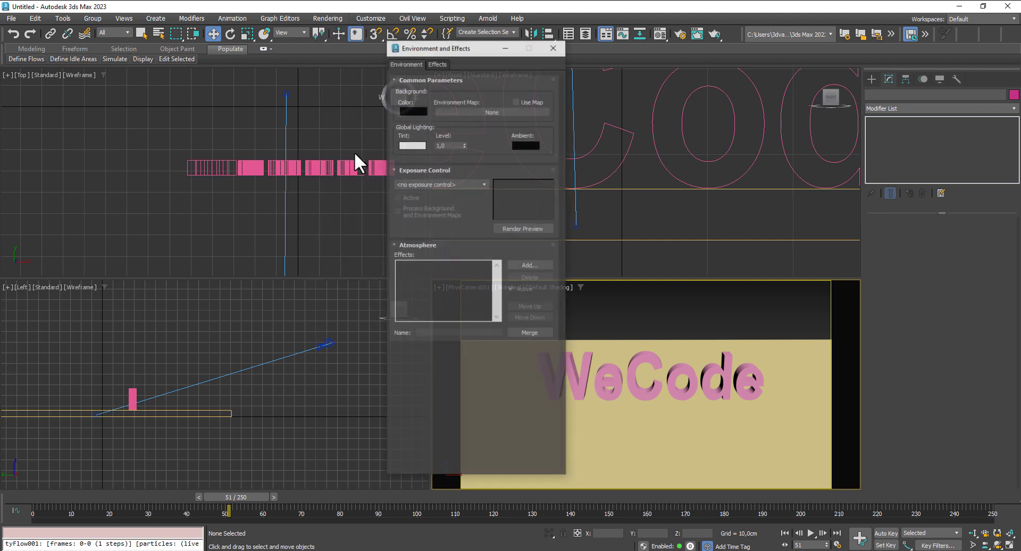
left_click(485, 110)
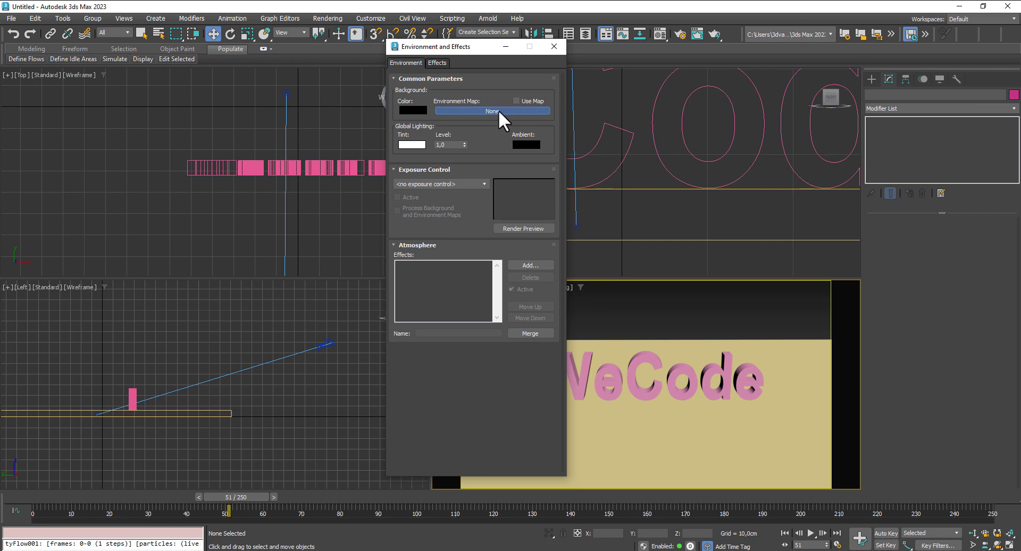
scroll(459, 335, "down", 3)
scroll(458, 333, "down", 3)
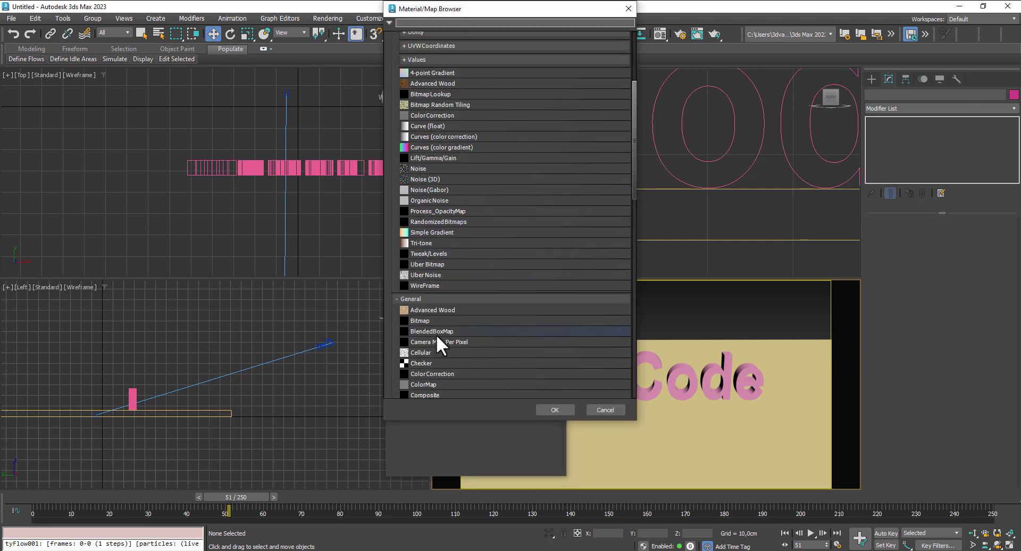
double_click(423, 320)
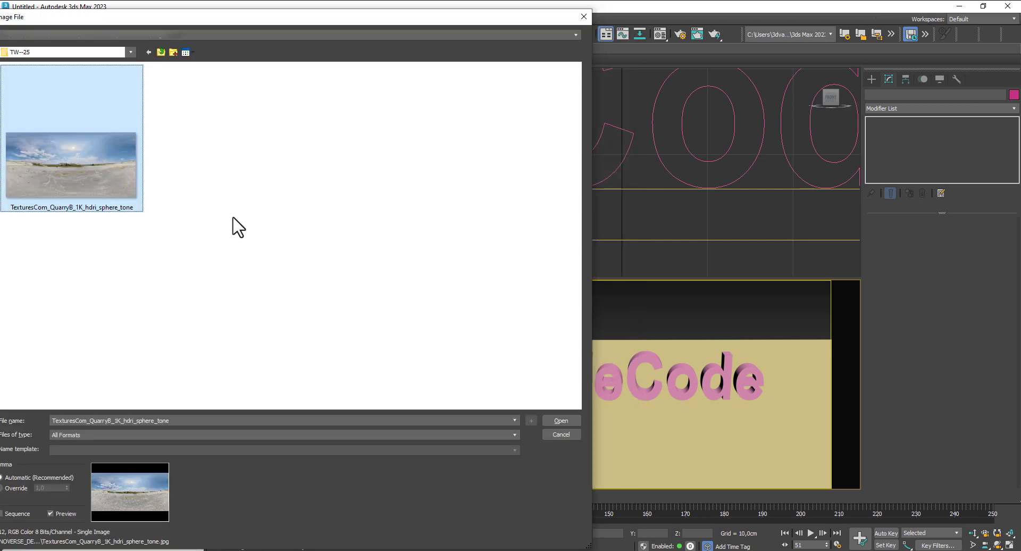
left_click(563, 419)
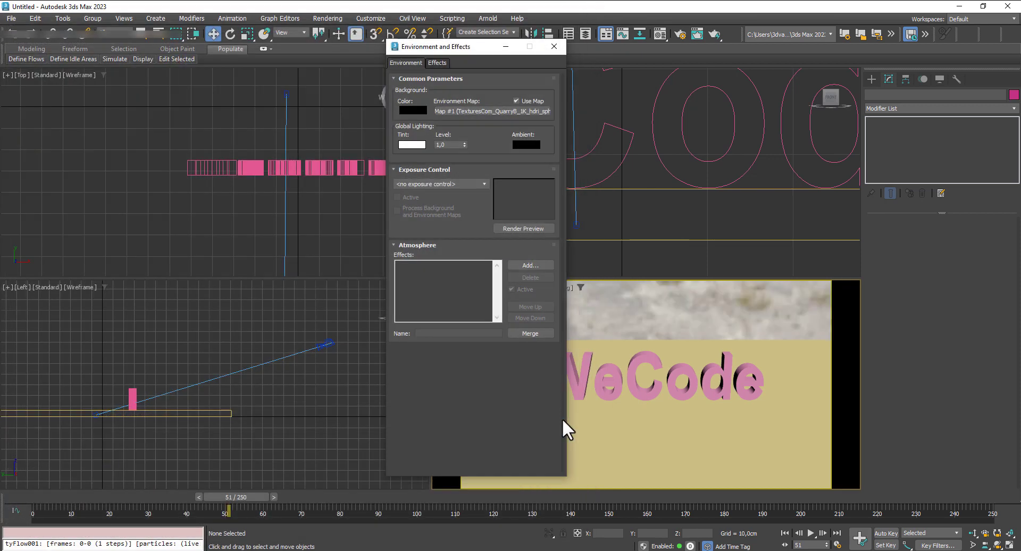
left_click(553, 46)
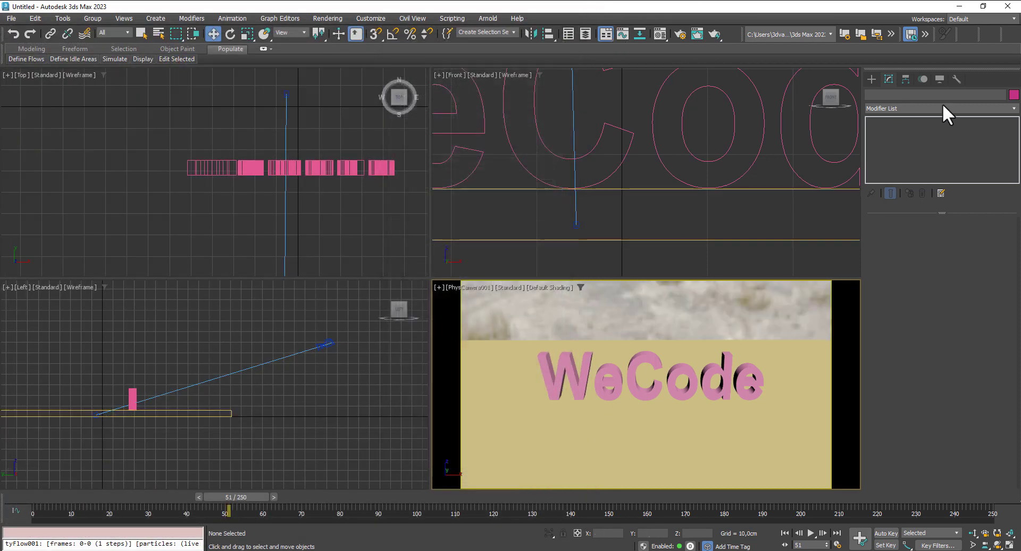
- Create a targeted Arnold quad light in the Left view, high in front of the text and aimed at it from about 200 cm
left_click(871, 79)
left_click(898, 96)
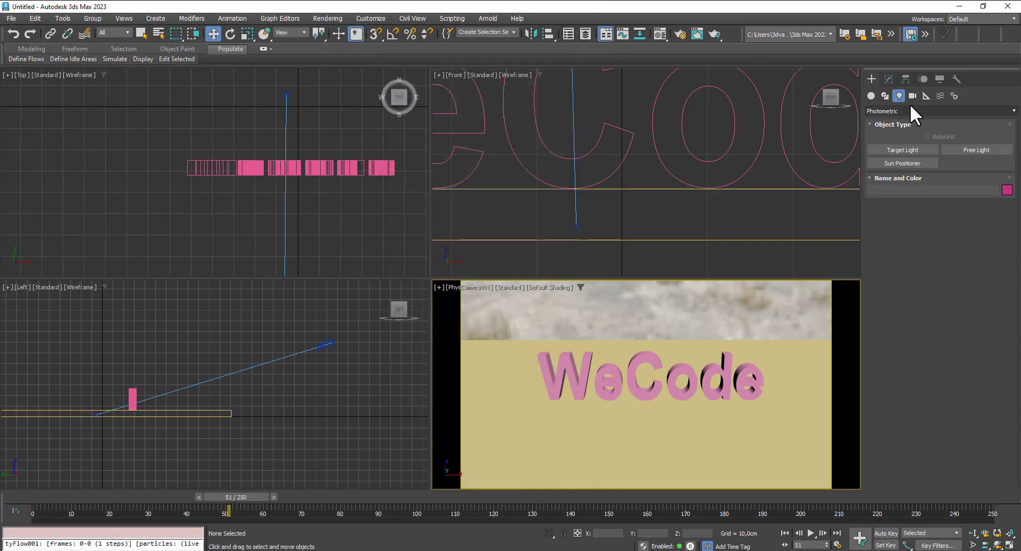
left_click(909, 111)
left_click(897, 141)
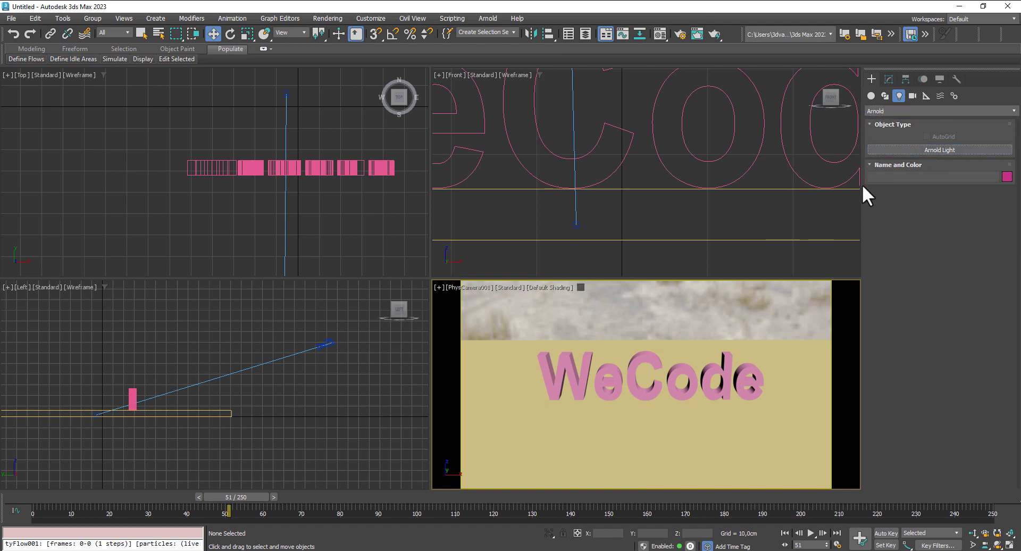
left_click(950, 150)
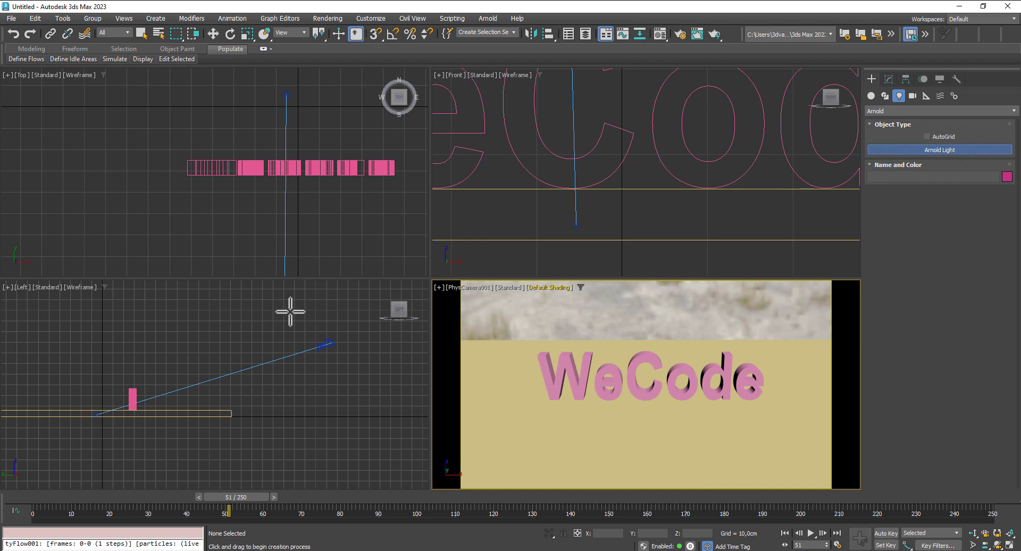
middle_click_drag(259, 322, 244, 346)
left_click_drag(296, 301, 122, 424)
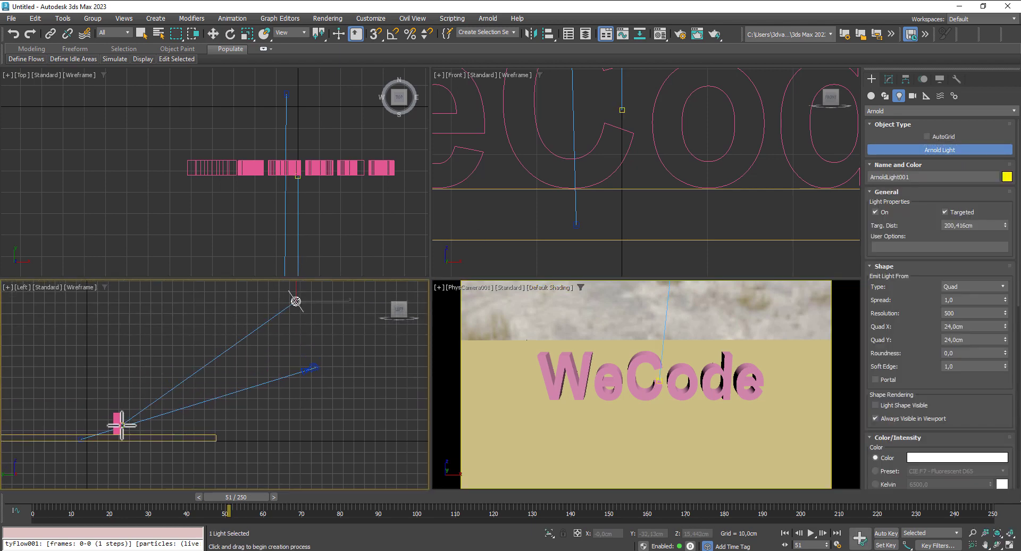
left_click(217, 32)
left_click(569, 90)
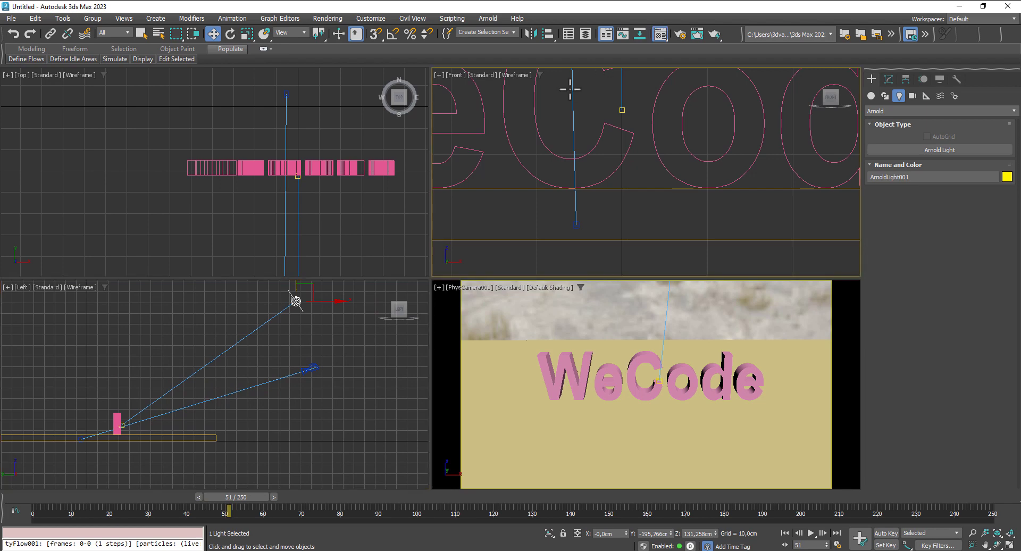
- Change the first Material Editor slot from Physical Material to an Arnold Standard Surface material
key("m")
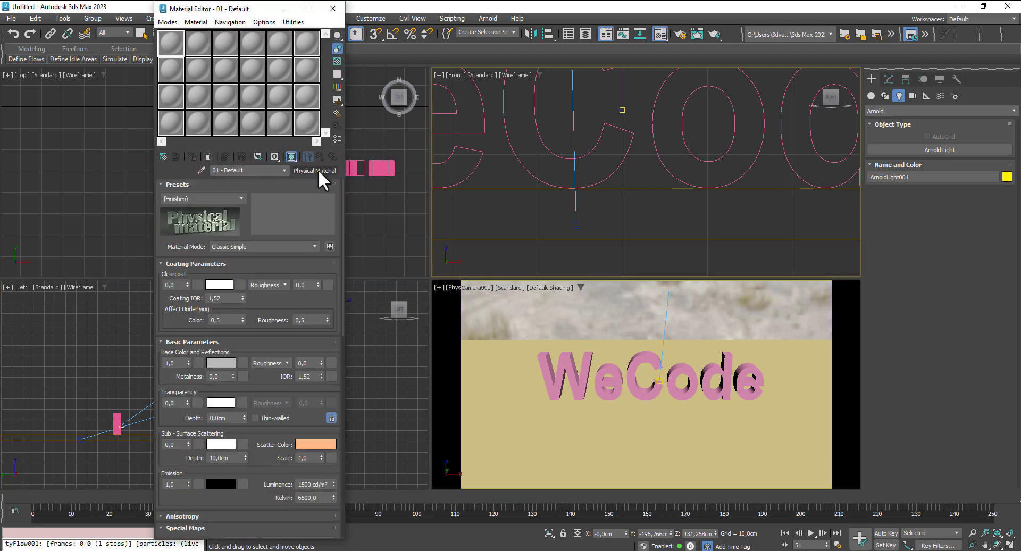
left_click(314, 170)
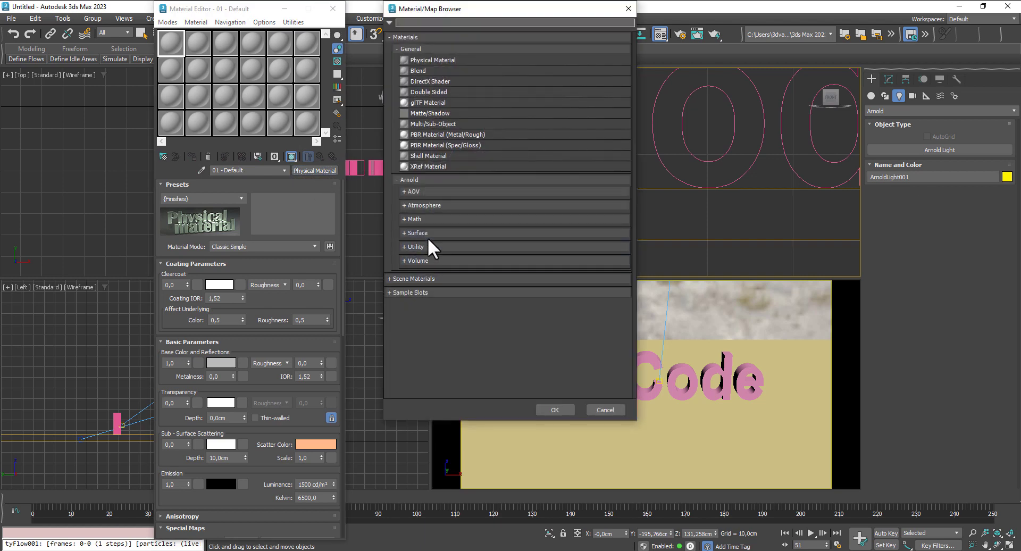
left_click(428, 232)
double_click(439, 308)
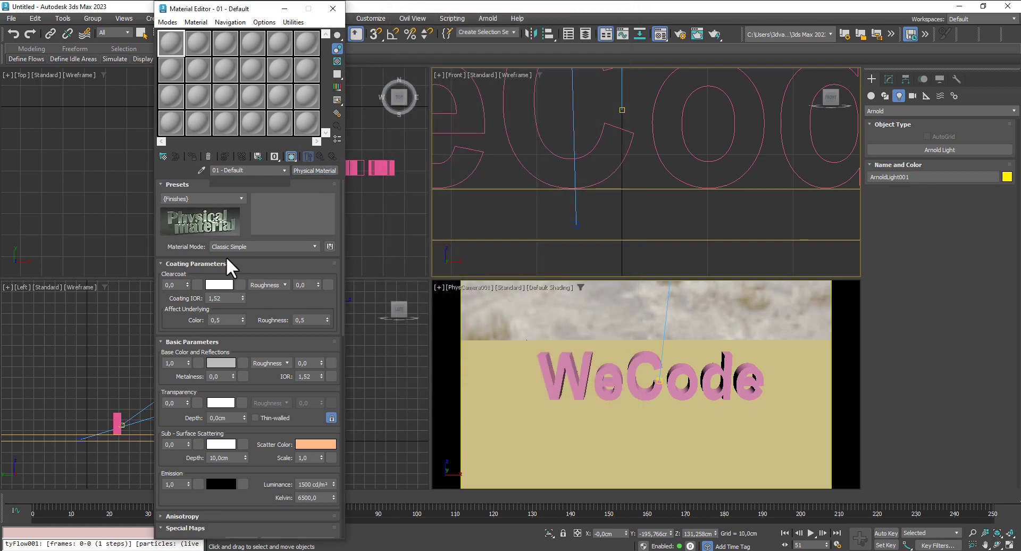
- Set the Standard Surface material's base color to grey 0.302 and its specular weight to 0.02
left_click(221, 205)
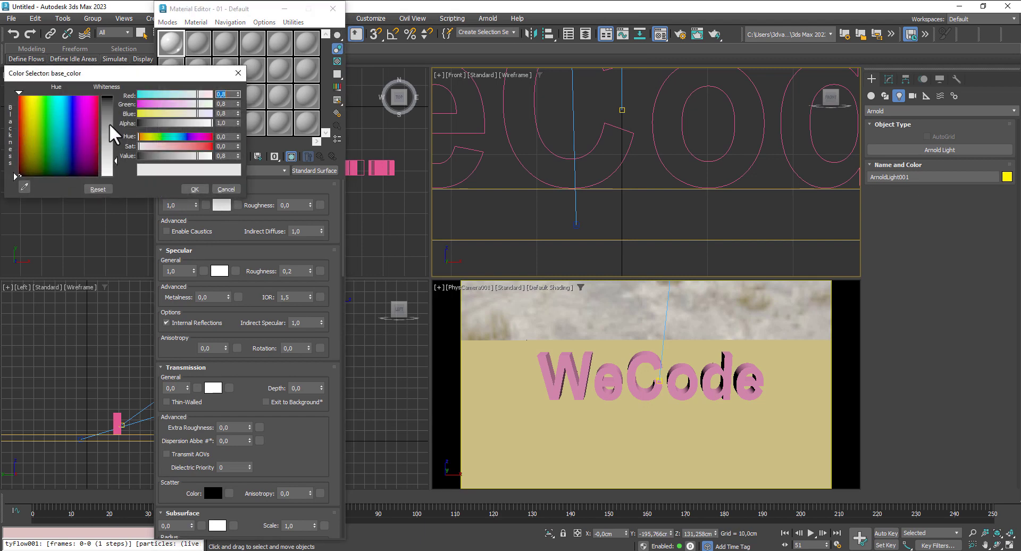
left_click_drag(111, 128, 110, 123)
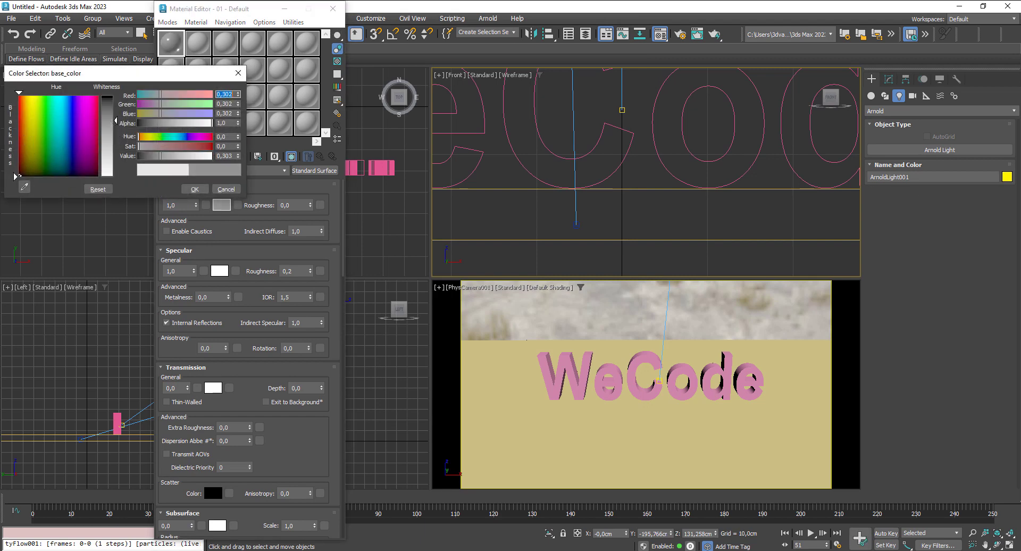
left_click(196, 190)
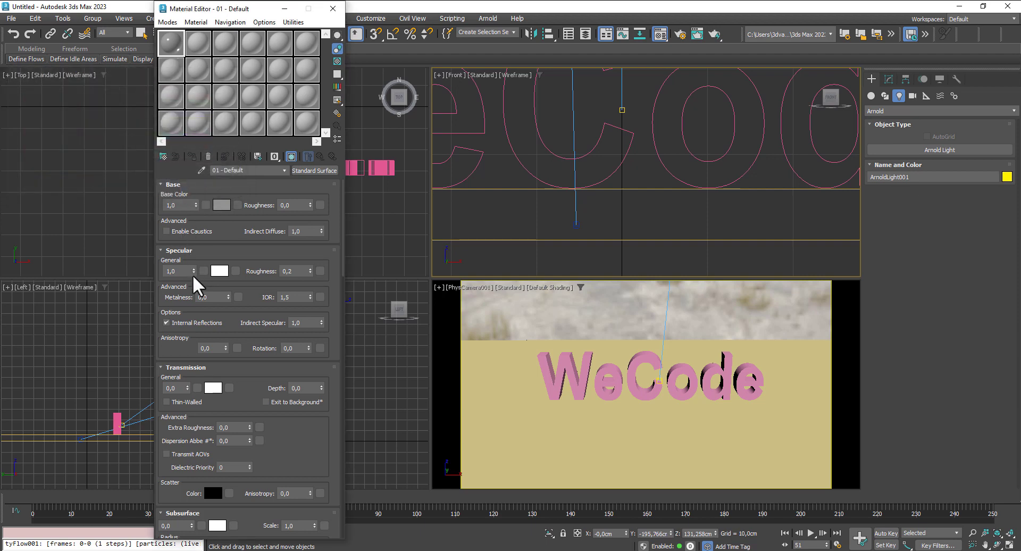
left_click_drag(195, 271, 204, 366)
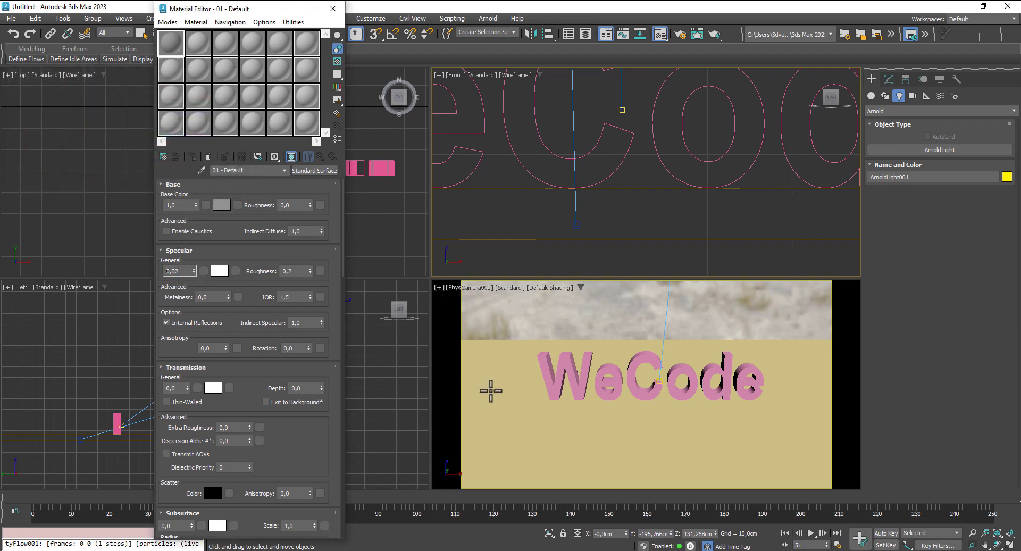
- Assign the grey Standard Surface material to the slab, close the Material Editor and make the Left view active
left_click_drag(259, 13, 224, 85)
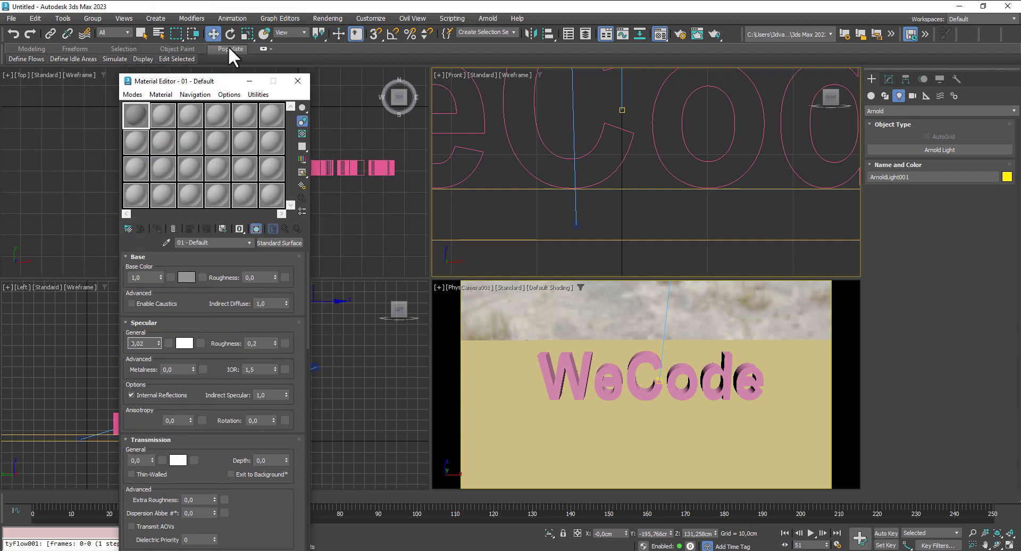
left_click(495, 357)
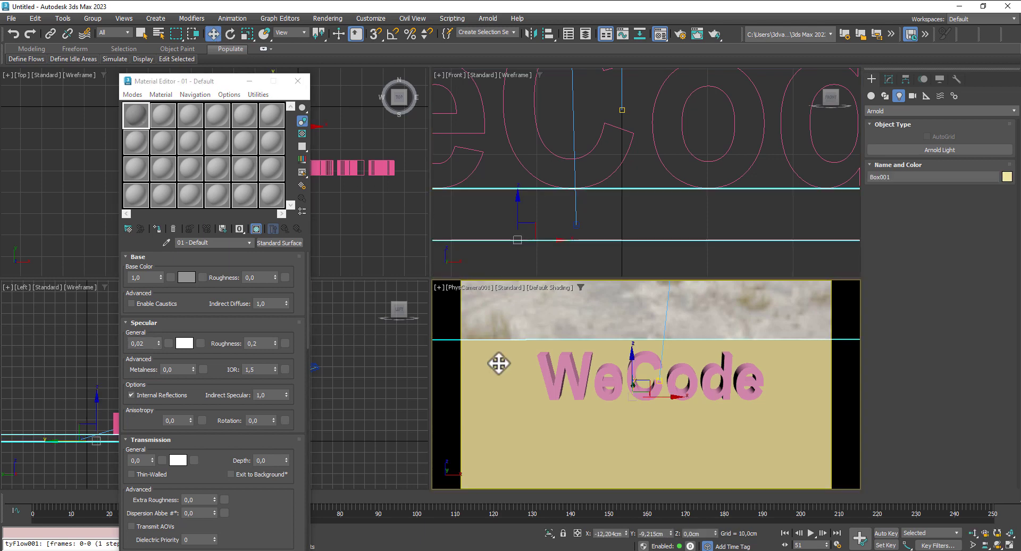
left_click(158, 229)
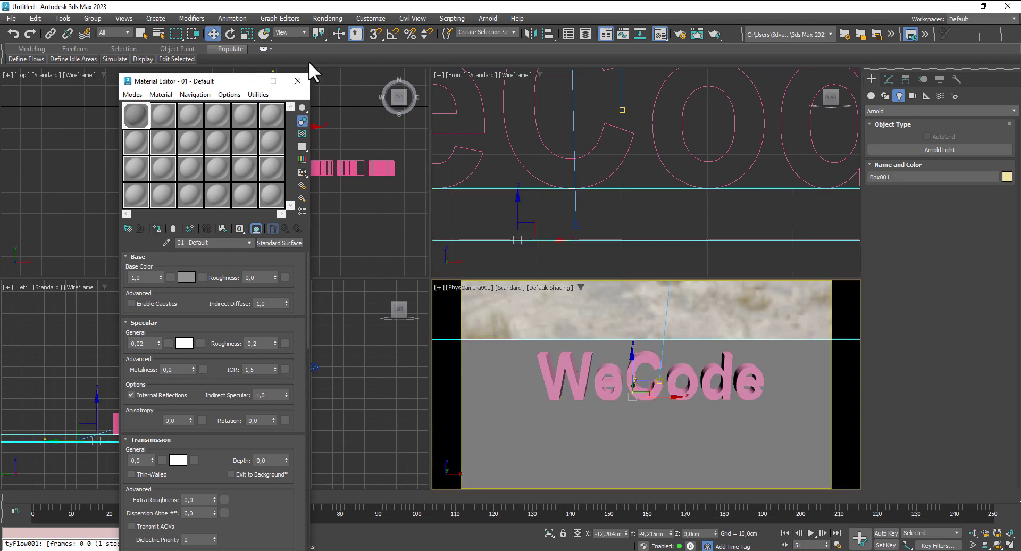
left_click(297, 82)
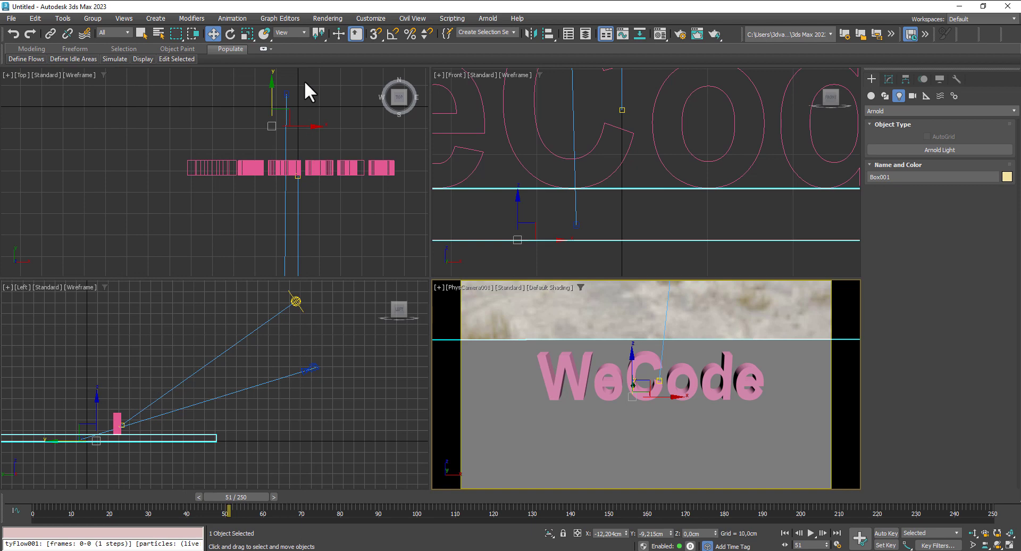
right_click(256, 291)
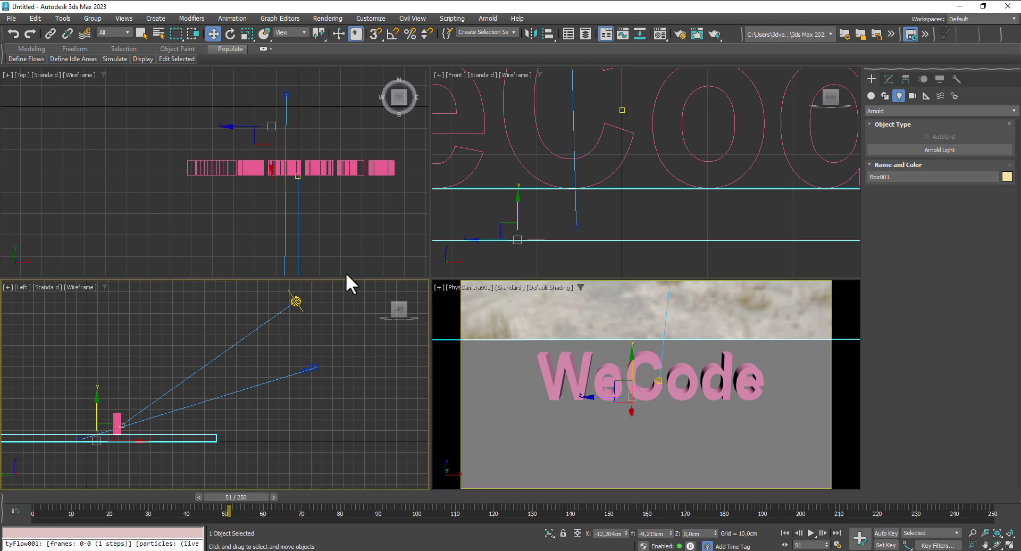
- Draw a plane about 155 cm long and 365 cm wide in the Front view as an upright backdrop behind the text
scroll(663, 180, "down", 5)
left_click(872, 95)
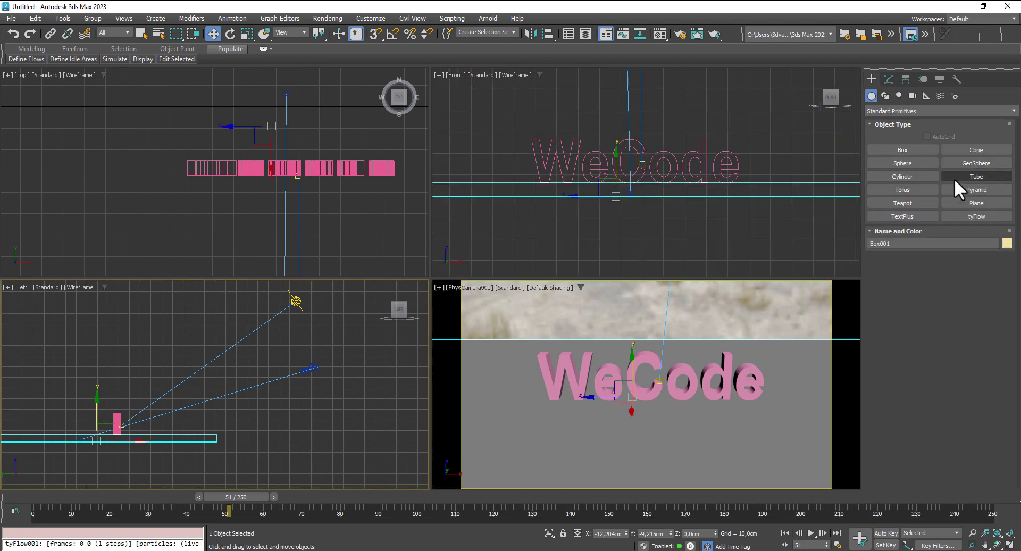
left_click(977, 206)
scroll(656, 159, "down", 4)
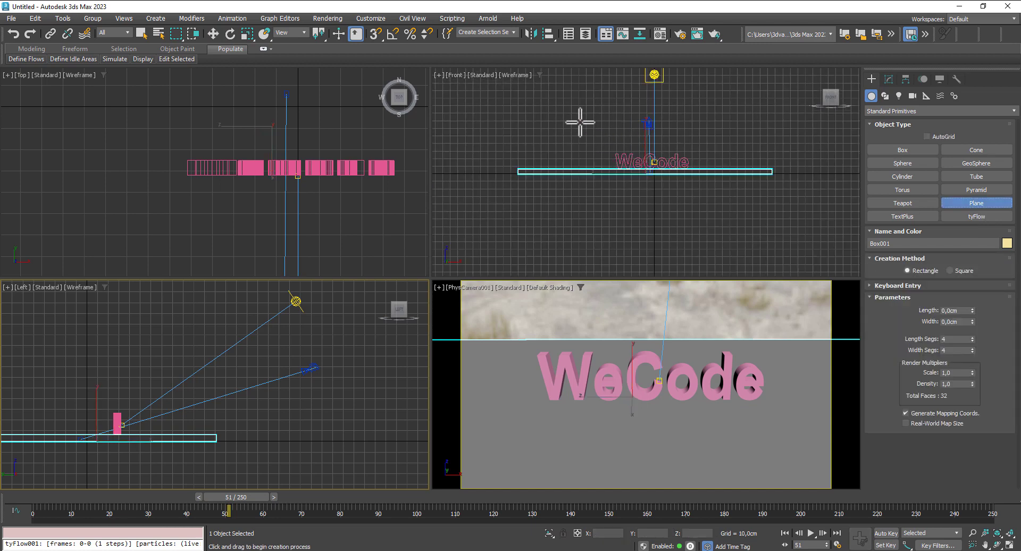
middle_click_drag(528, 87, 555, 159)
left_click_drag(495, 107, 772, 225)
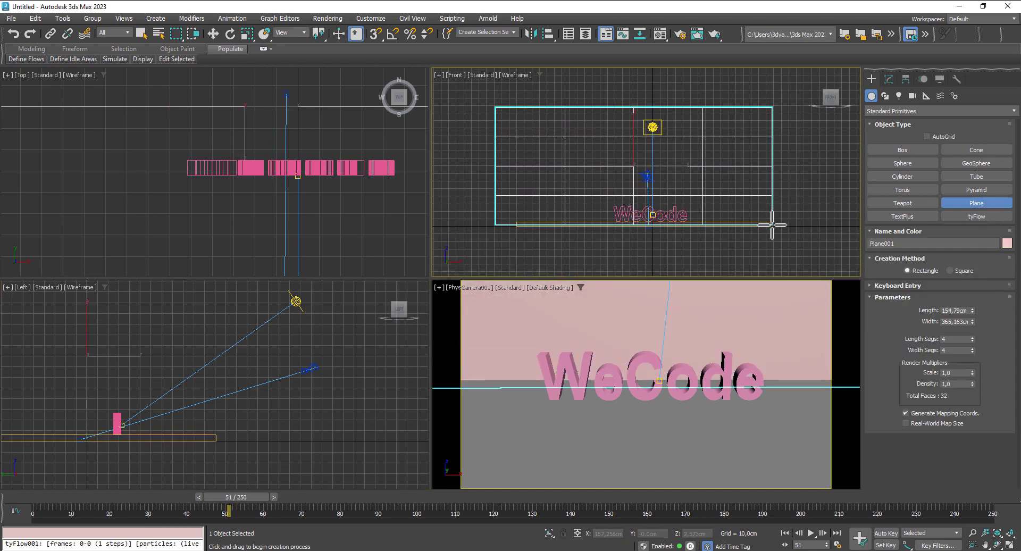
- Move the backdrop plane to just behind the slab's back edge and lower it slightly to a Z of about 74 cm
left_click(218, 29)
scroll(248, 117, "down", 5)
middle_click_drag(251, 123, 224, 182)
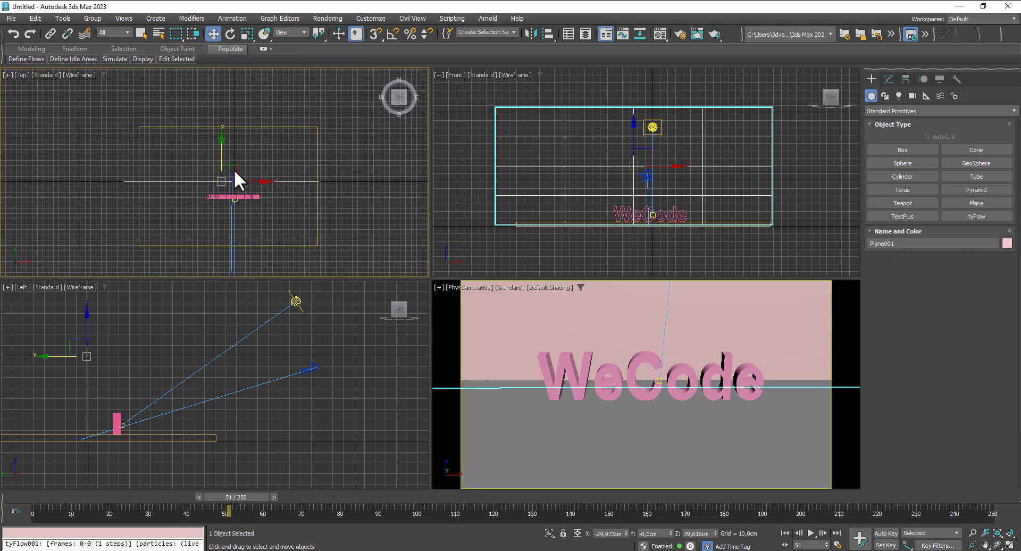
left_click_drag(234, 167, 243, 109)
left_click(628, 167)
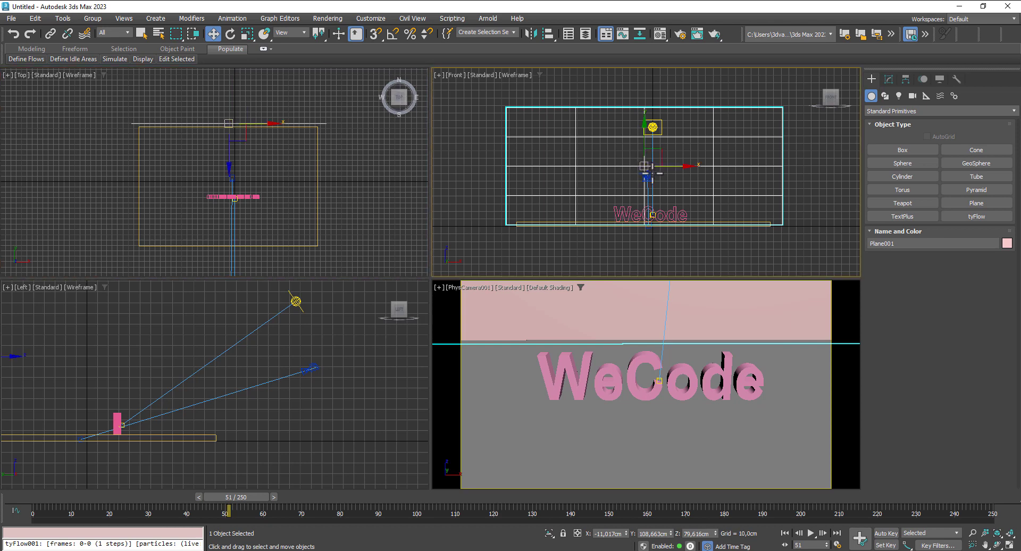
left_click_drag(644, 138, 645, 143)
- Assign the grey Standard Surface material to the backdrop plane, close the Material Editor and deselect the plane
key("m")
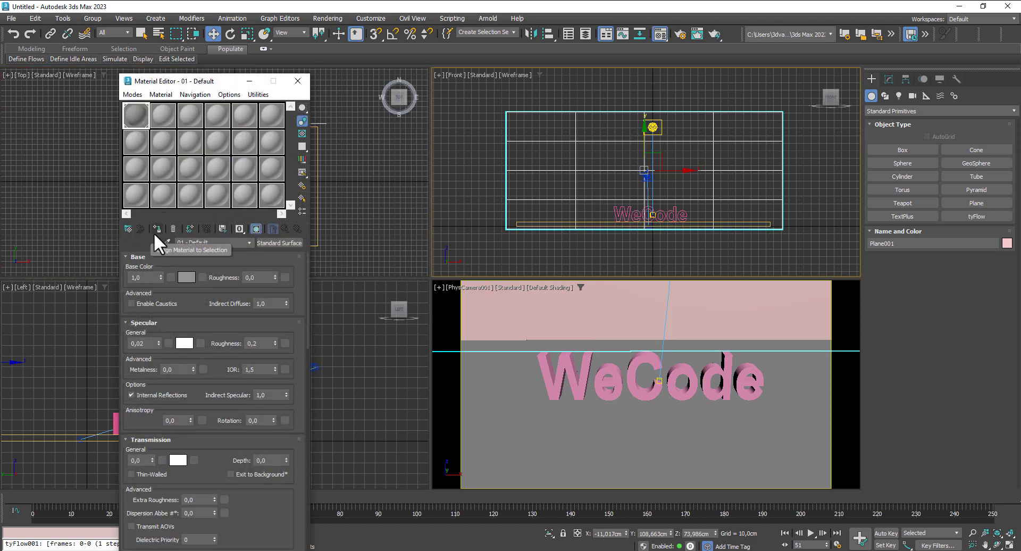
left_click(155, 229)
left_click(297, 81)
left_click(344, 161)
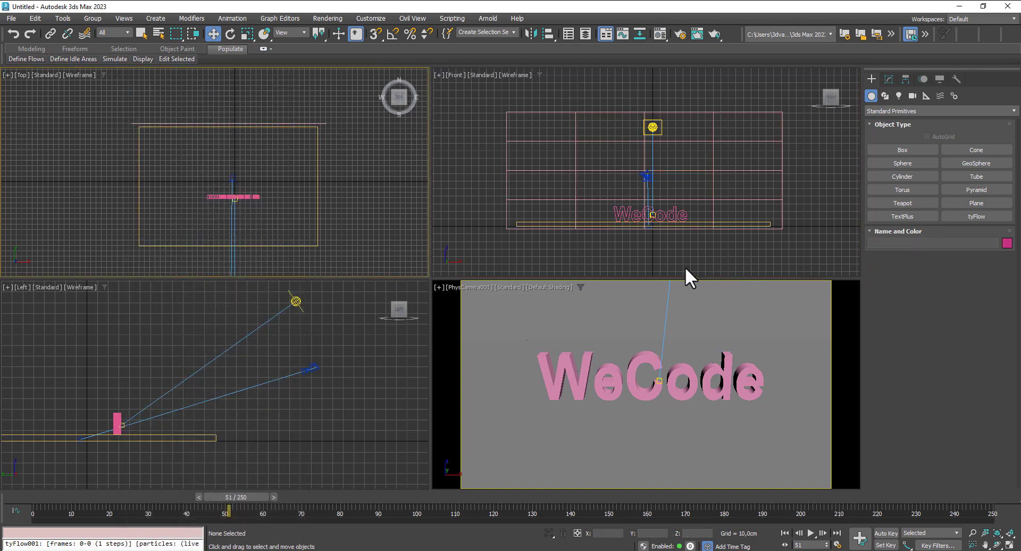
- Create a tyFlow object beside the backdrop plane in the Front view and open its editor
left_click(577, 428)
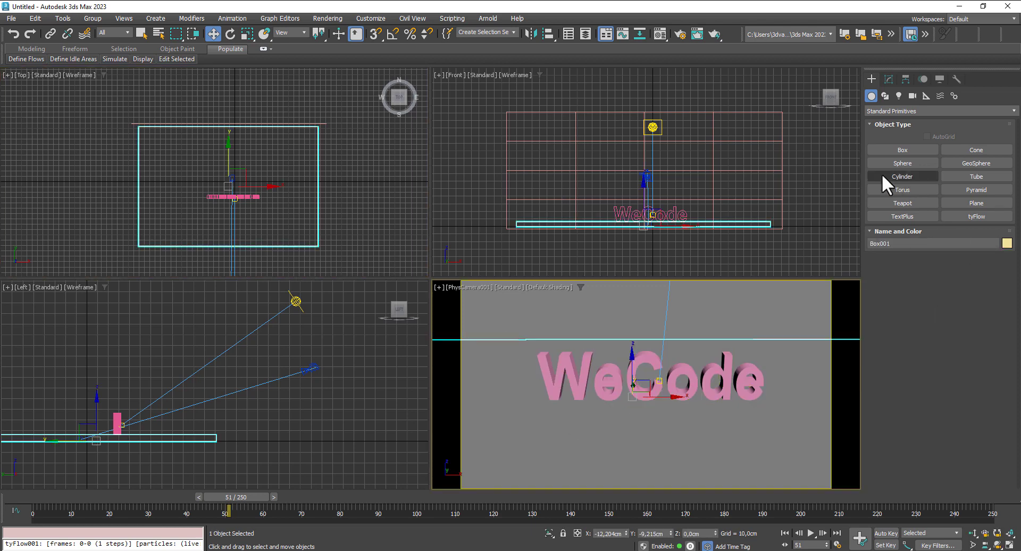
left_click(984, 216)
left_click(461, 173)
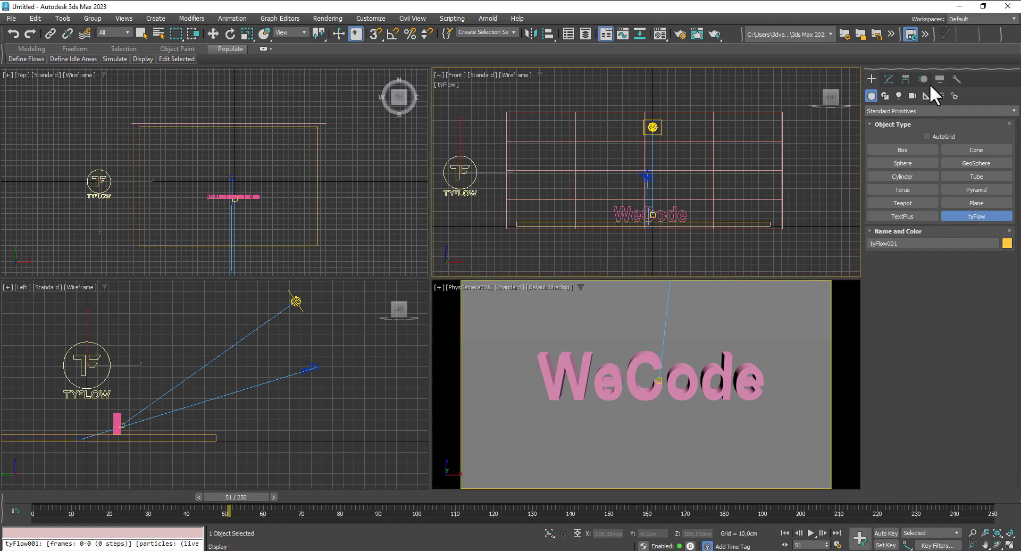
left_click(888, 79)
left_click(939, 238)
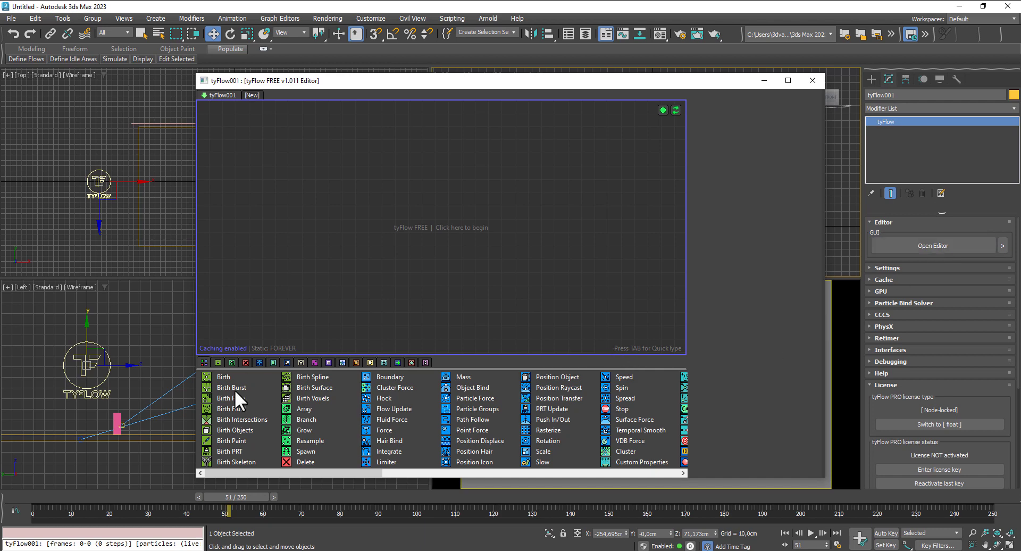
- Create a tyFlow event with a Birth Objects operator and pick the slab, Box001, as its source object
left_click_drag(241, 429, 352, 191)
left_click(378, 204)
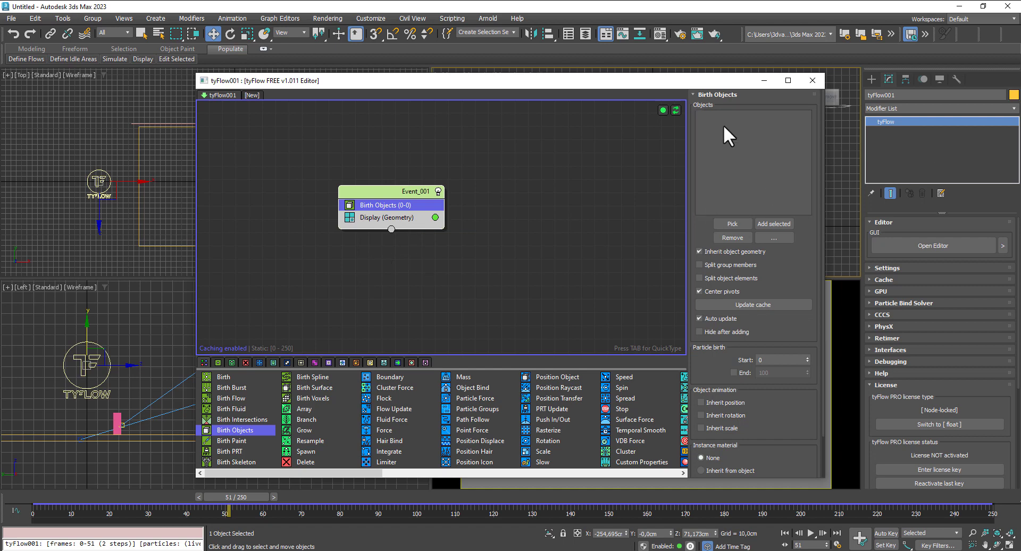
left_click_drag(643, 81, 372, 123)
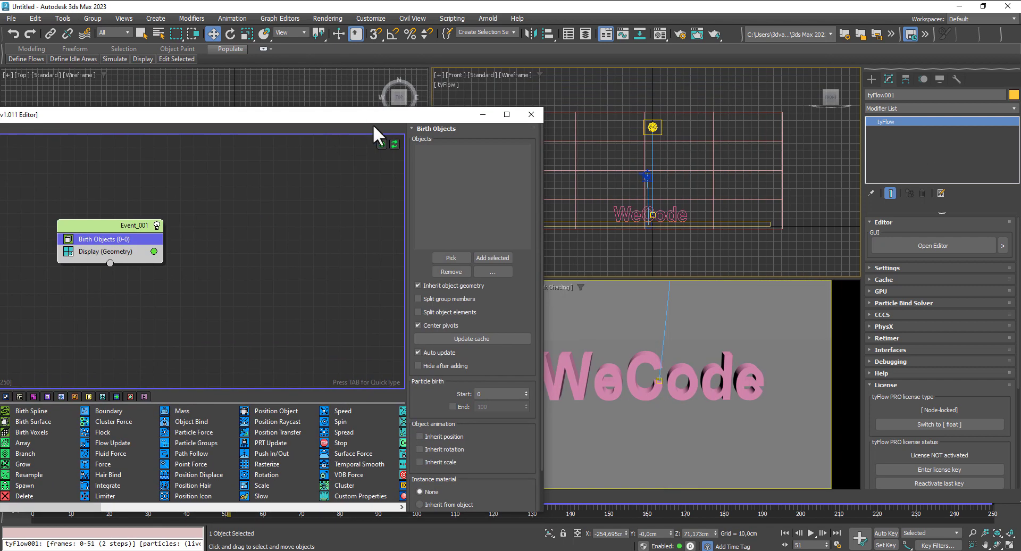
left_click(451, 257)
left_click(636, 433)
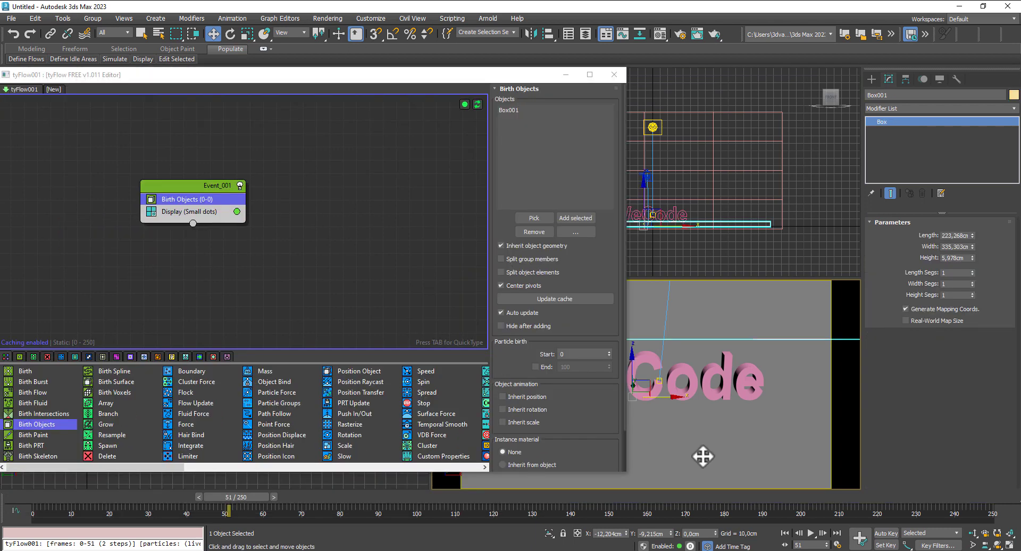
- Hide the original slab and set the event's Display mode to Geometry
right_click(703, 456)
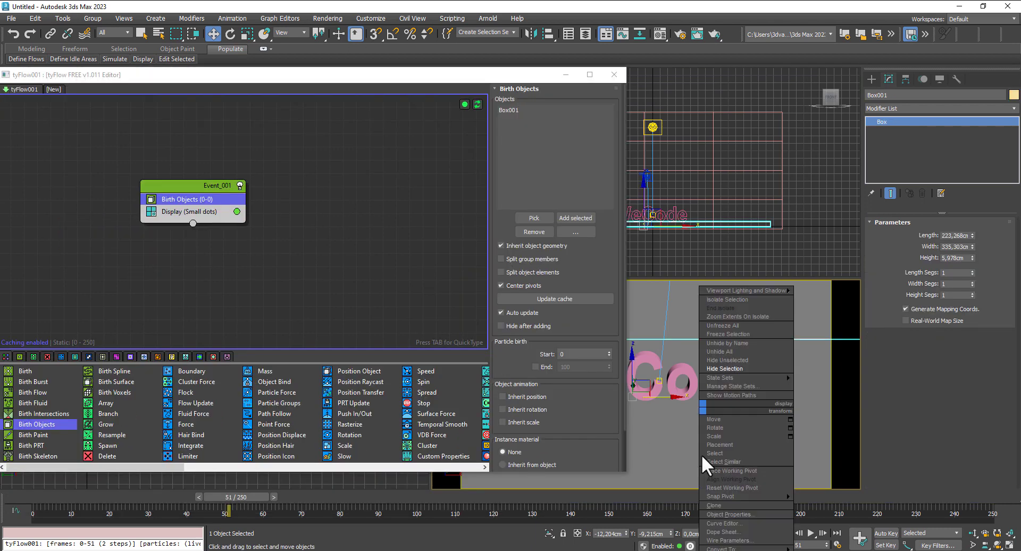
left_click(715, 368)
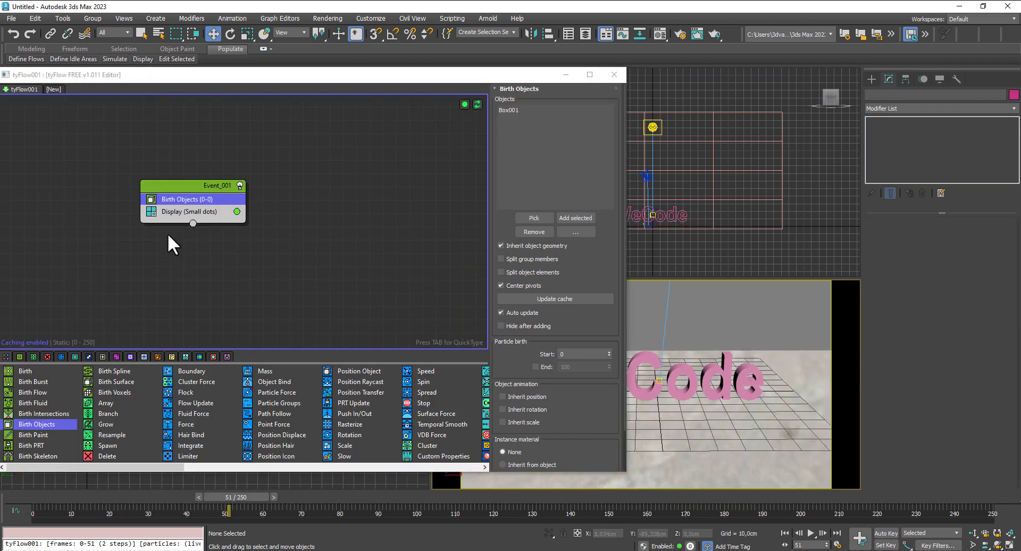
left_click(177, 211)
left_click(553, 110)
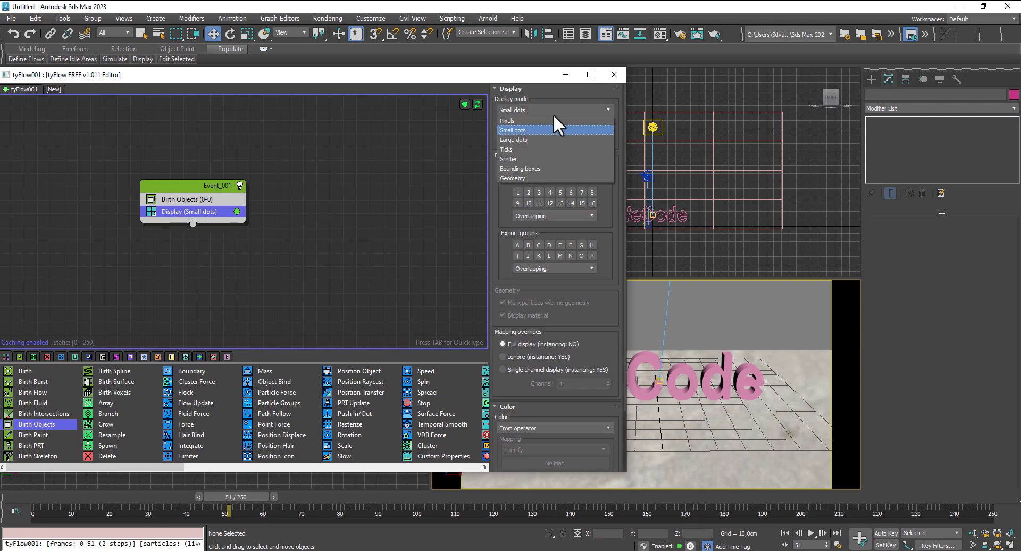
left_click(525, 177)
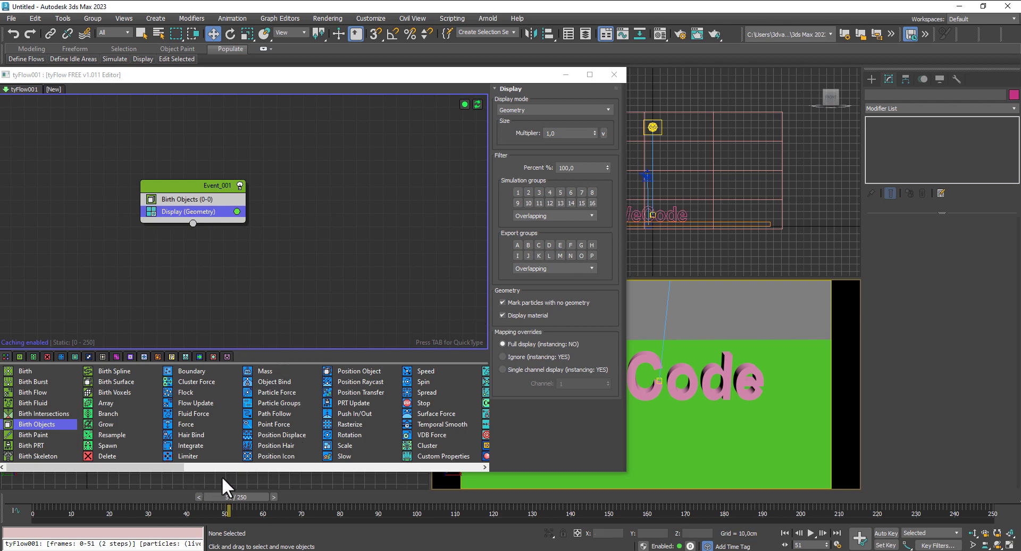
- Add a PhysX Shape operator to the event directly below Birth Objects
left_click_drag(164, 464, 342, 468)
left_click_drag(435, 381, 310, 343)
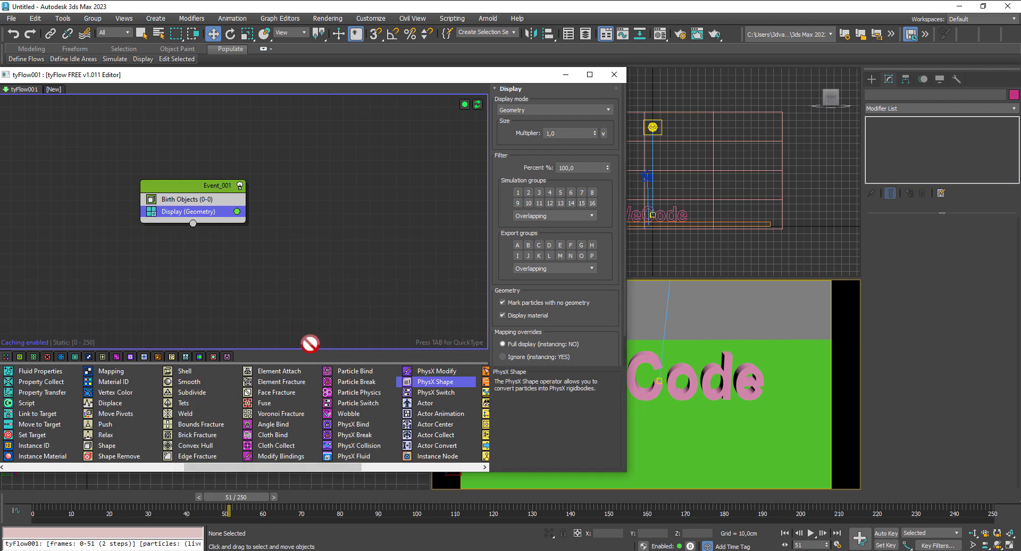
left_click_drag(177, 202, 177, 202)
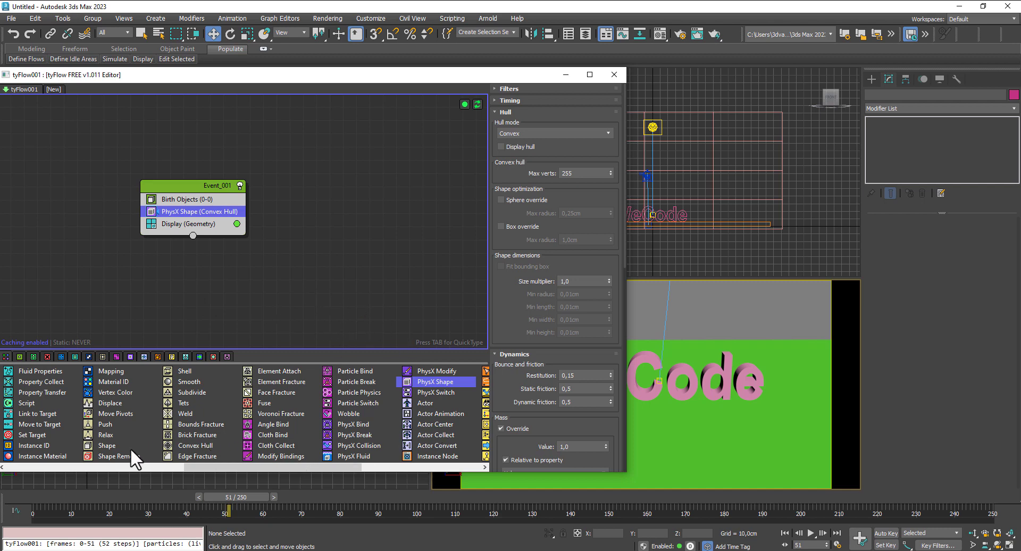
- Add a PhysX Collision operator below PhysX Shape and pick the WeCode text, Text001, as its collider
left_click_drag(263, 468, 300, 467)
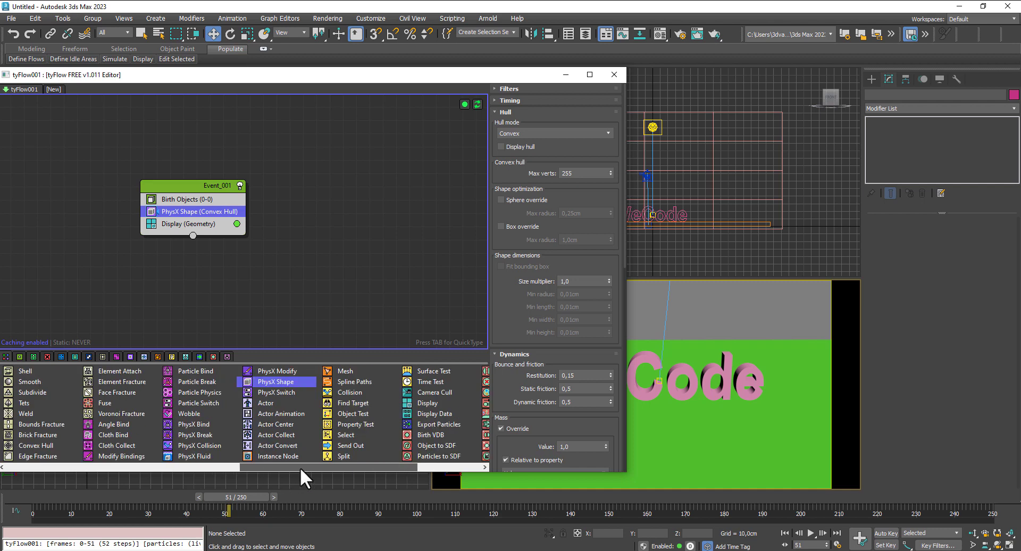
left_click_drag(202, 445, 215, 224)
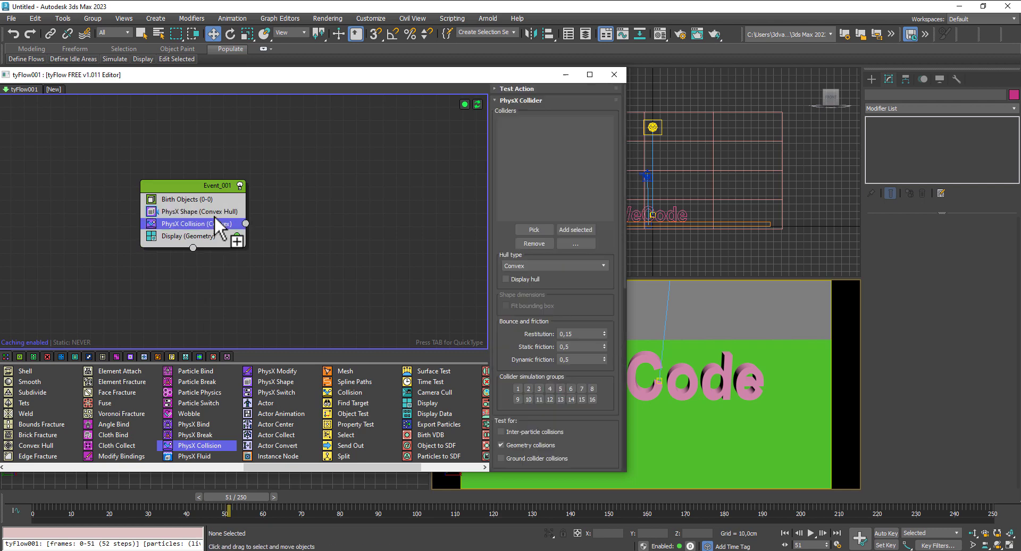
left_click(534, 229)
left_click(650, 367)
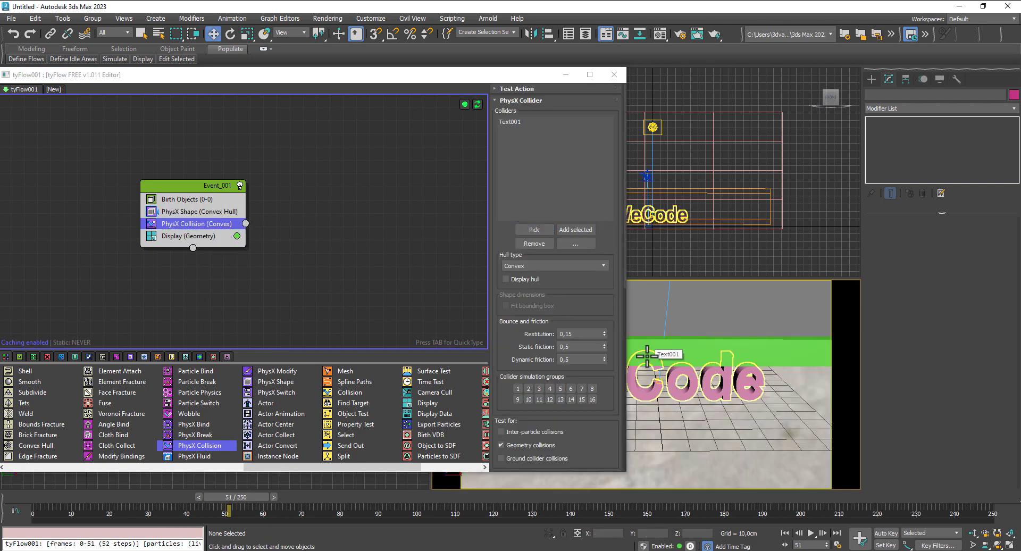
- Save the scene as Ground Fragmentation in the TW-25 folder
left_click(12, 19)
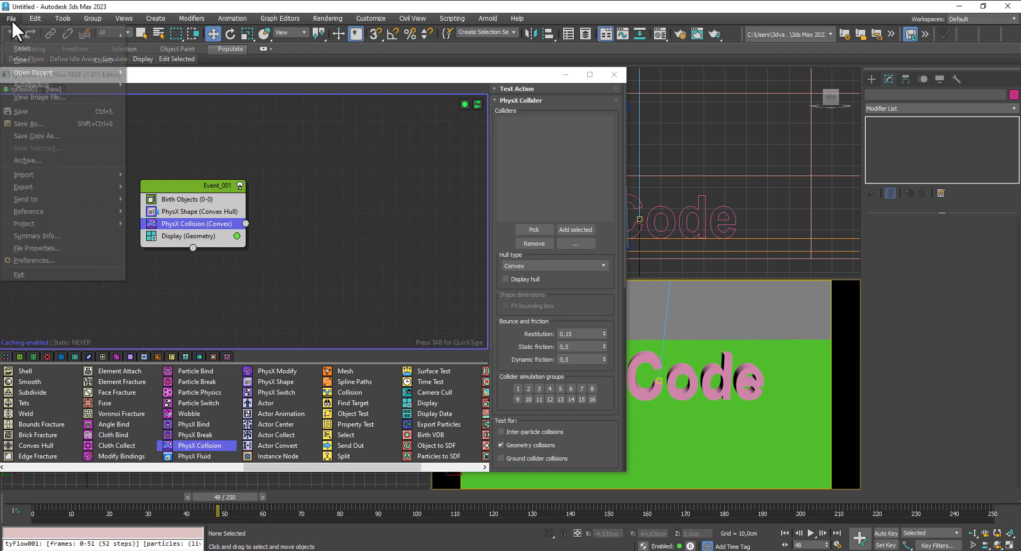
left_click(47, 124)
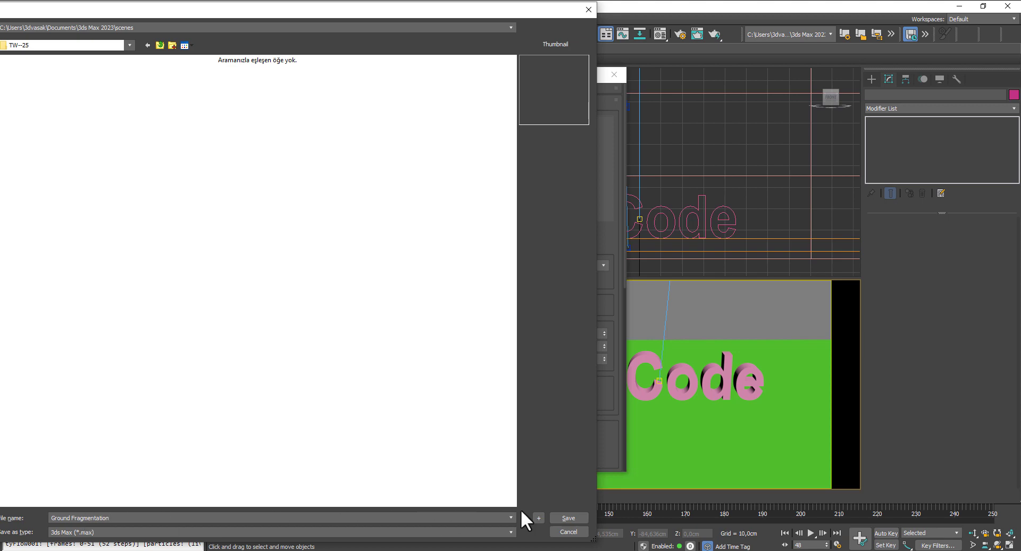
left_click(572, 516)
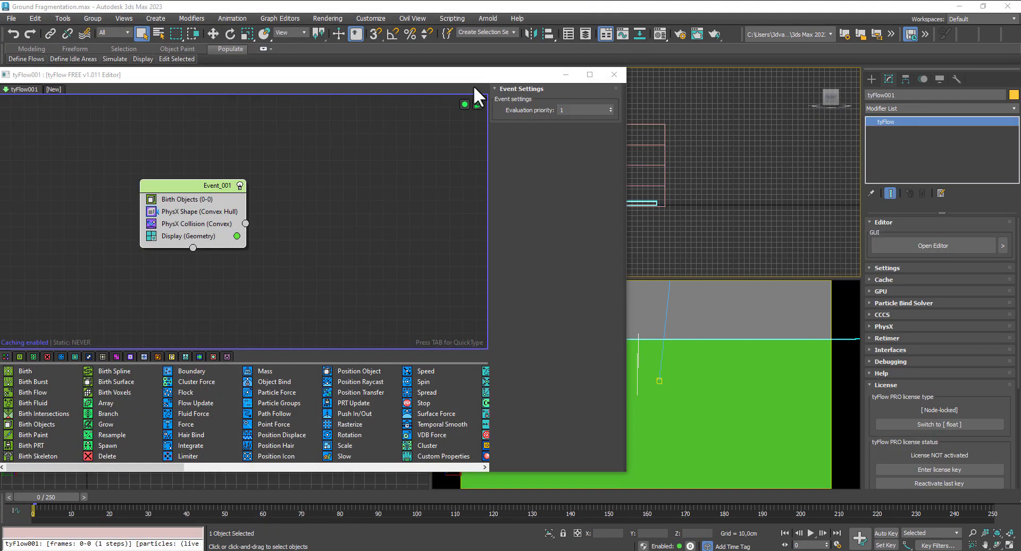
- Pick the WeCode text again in the Front view as the collider of the existing PhysX Collision operator
left_click_drag(476, 75, 313, 34)
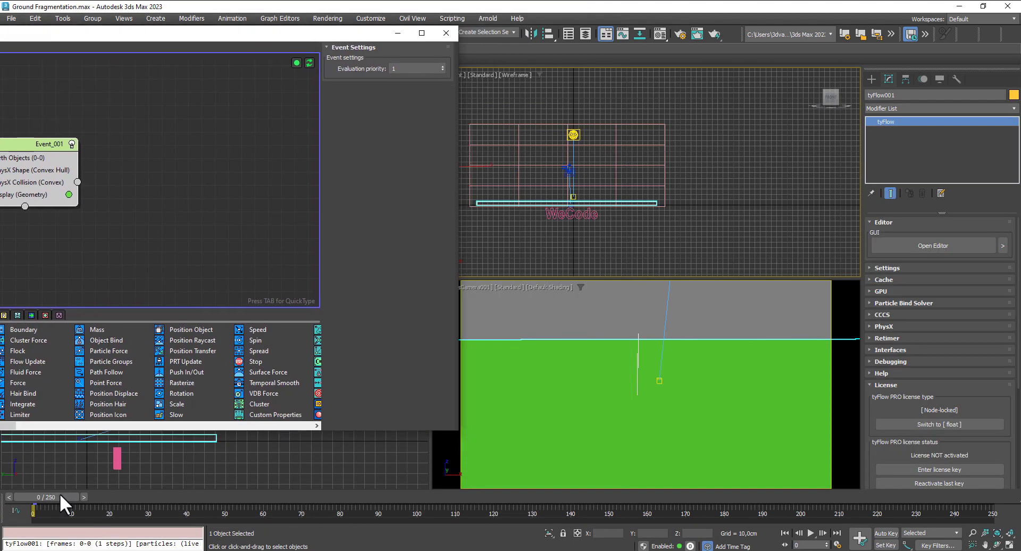
left_click(561, 214)
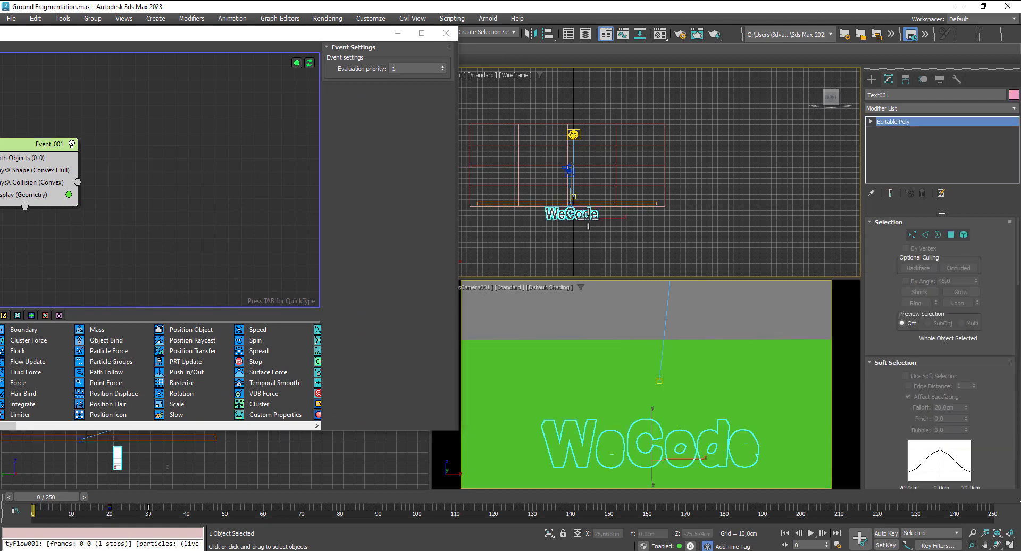
left_click_drag(276, 34, 408, 37)
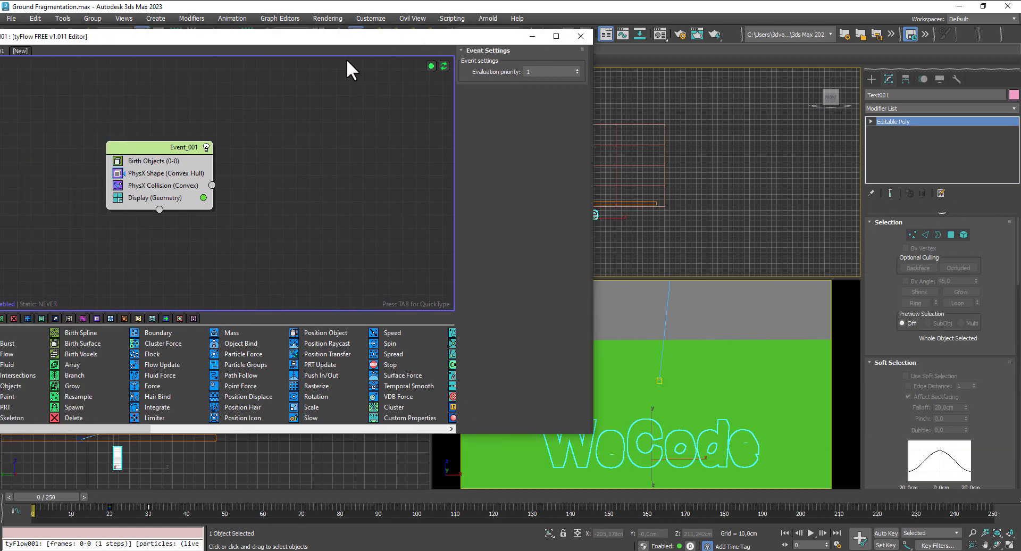
left_click(148, 185)
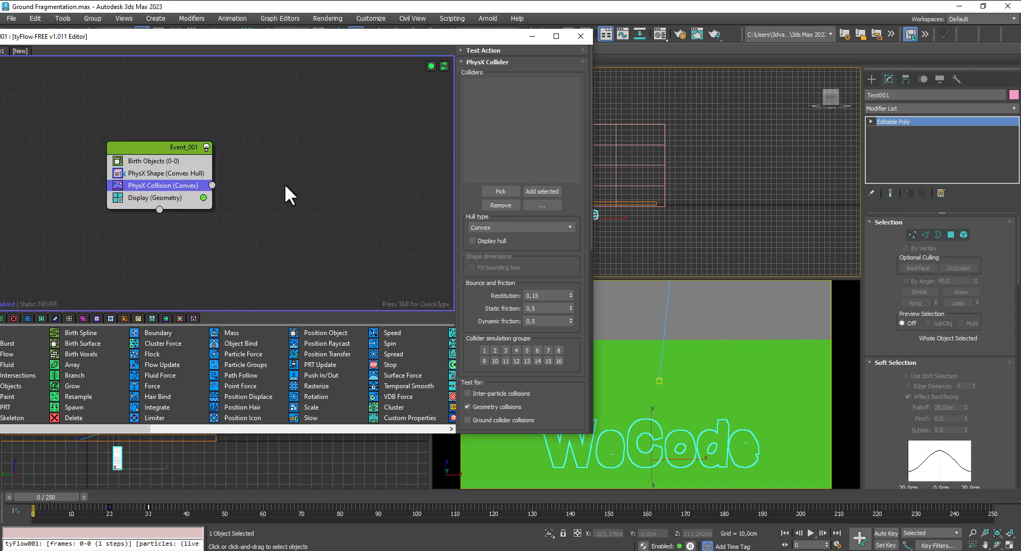
left_click(502, 191)
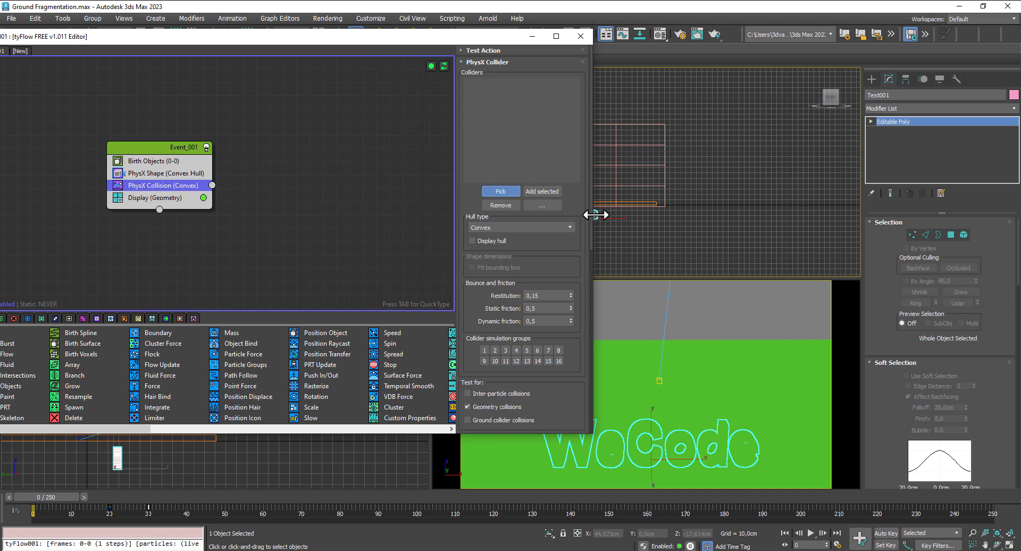
left_click_drag(492, 37, 440, 36)
left_click(573, 186)
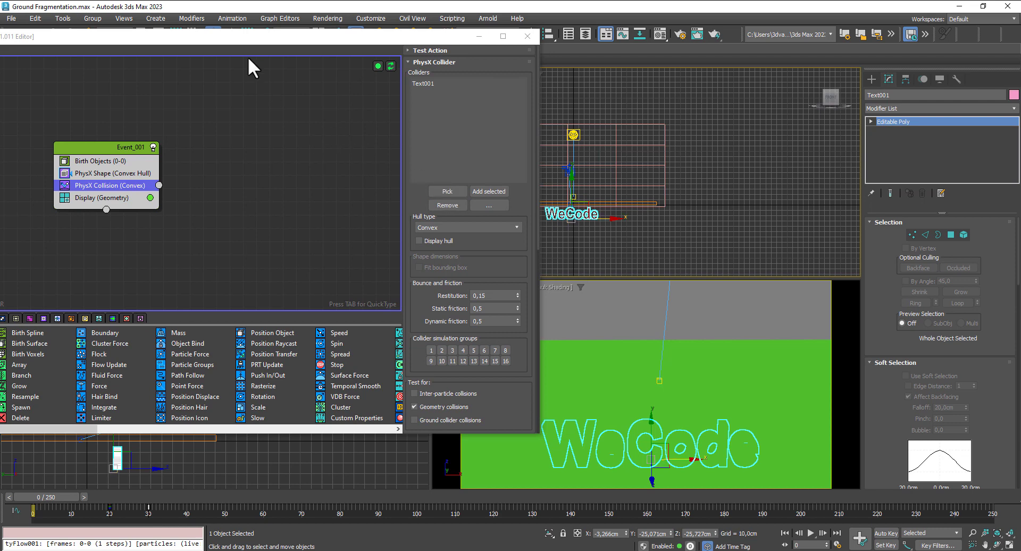
- Add a Collision test operator below PhysX Collision and pick the WeCode text as its collision object
left_click_drag(247, 33, 433, 52)
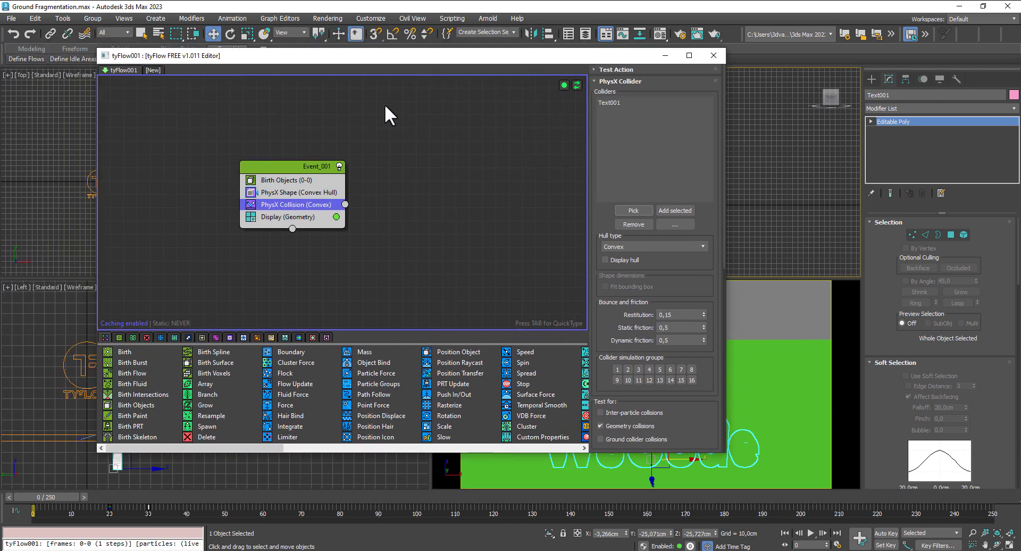
left_click(271, 338)
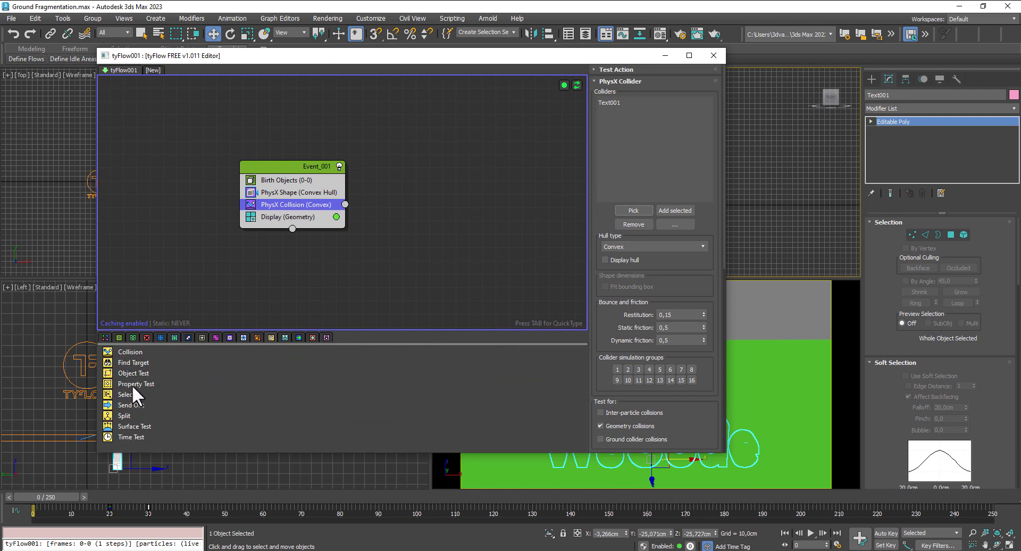
left_click_drag(138, 350, 285, 209)
left_click_drag(601, 56, 371, 71)
left_click(403, 252)
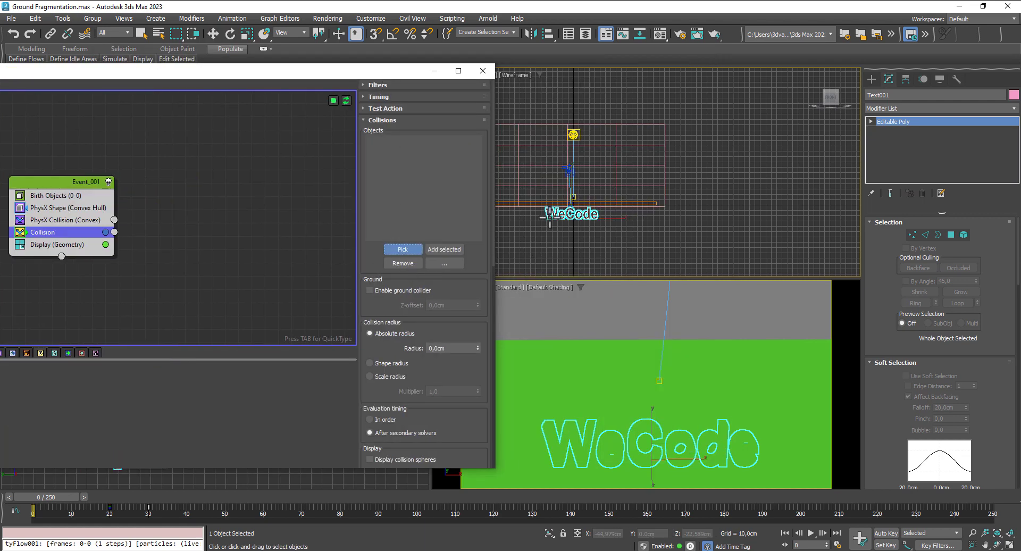
left_click(547, 216)
- Set the hull type of the PhysX Collision operator to Mesh and minimize the tyFlow editor
left_click_drag(292, 69, 411, 71)
left_click(201, 221)
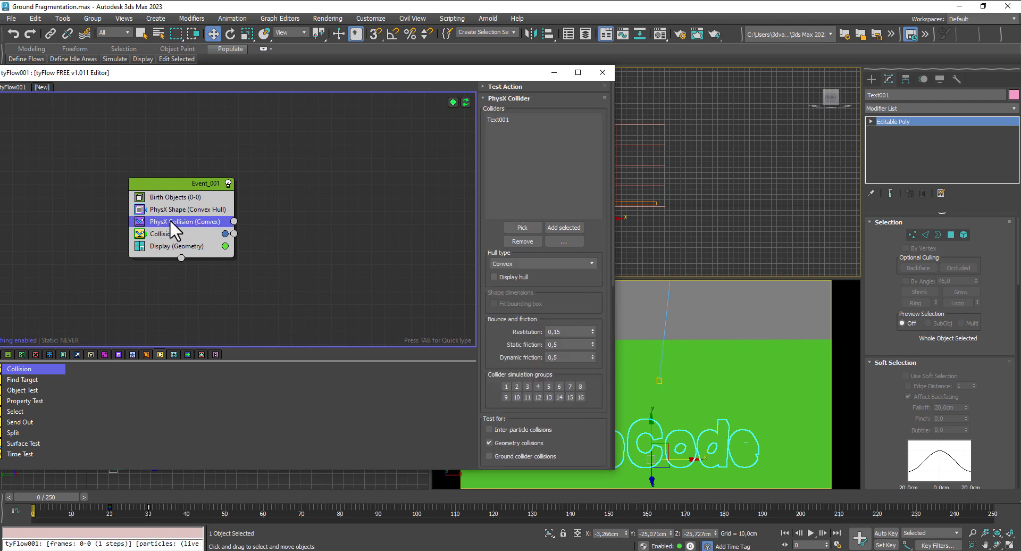
scroll(490, 232, "down", 1)
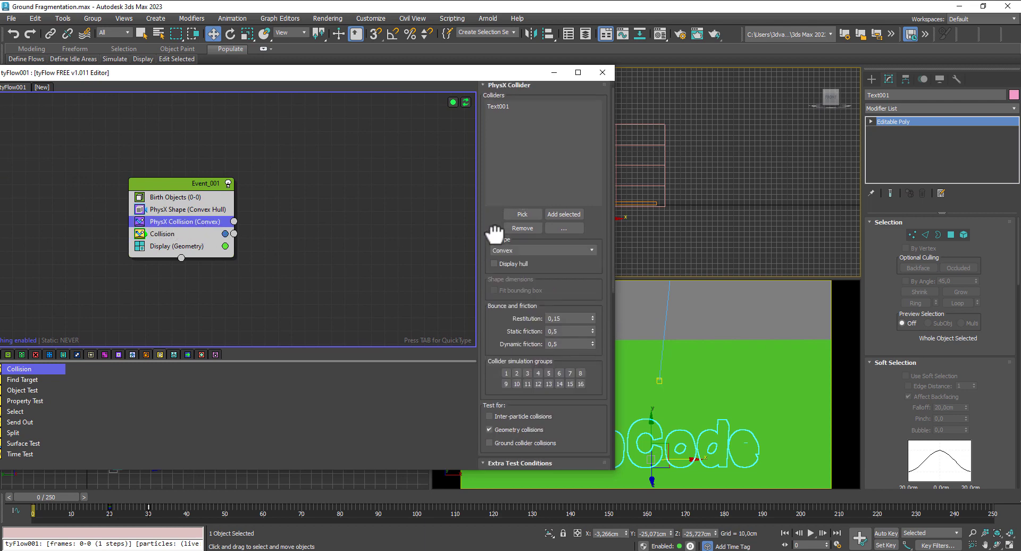
left_click(516, 248)
left_click(503, 288)
left_click_drag(416, 71, 292, 183)
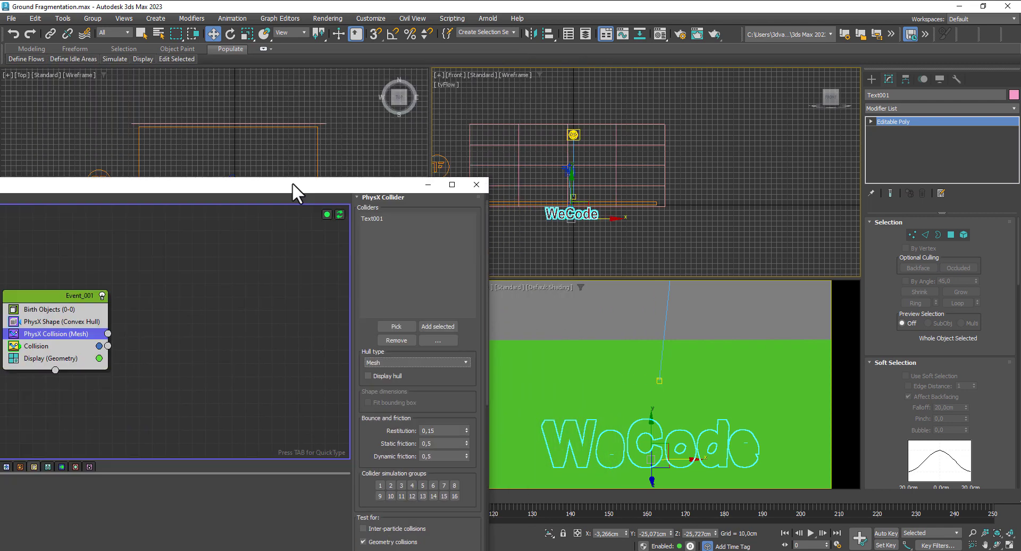
left_click(428, 184)
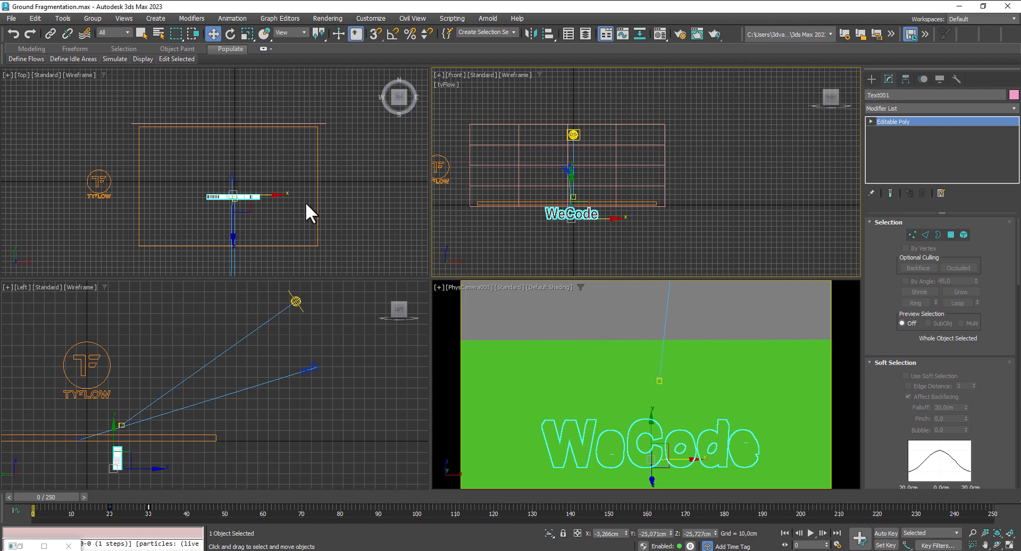
key("1")
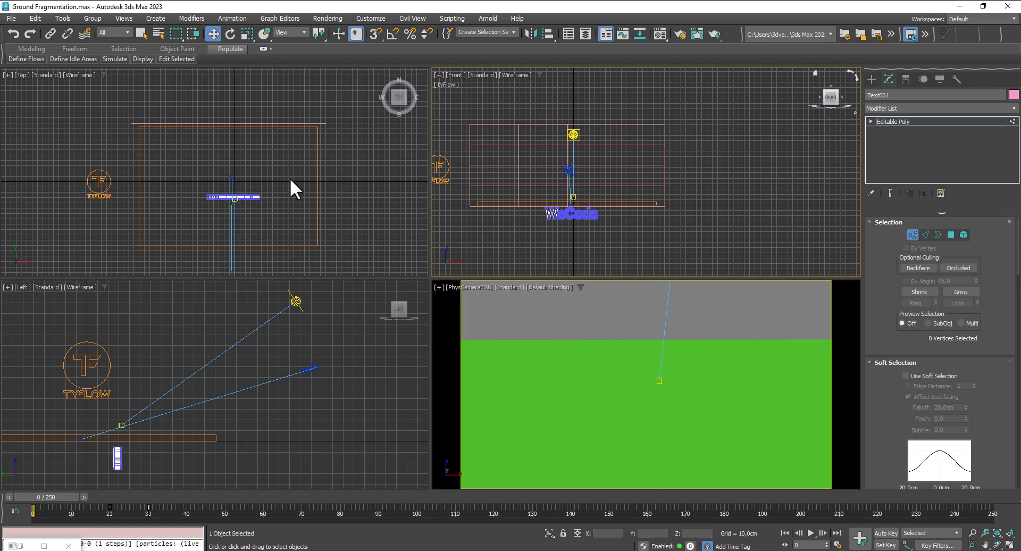
left_click(318, 177)
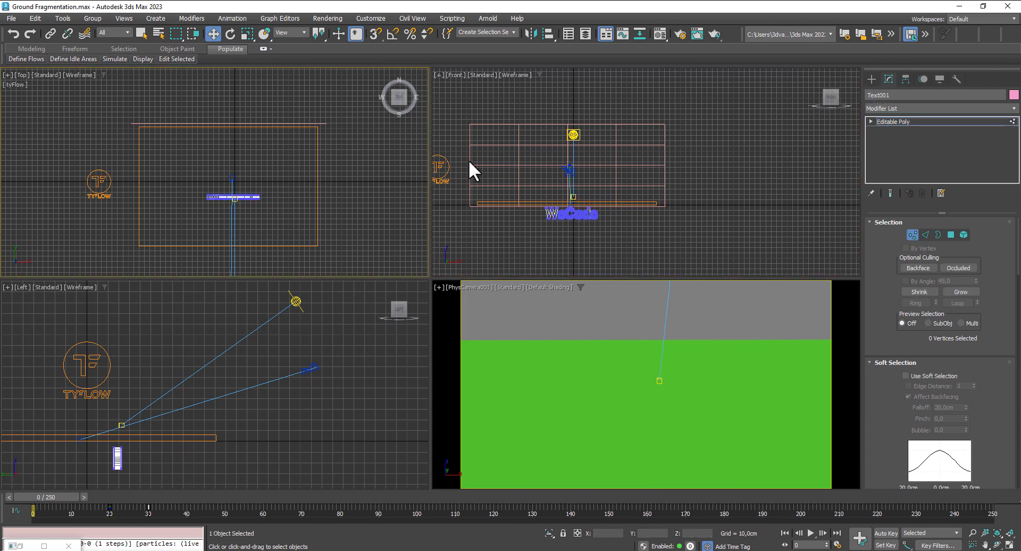
left_click(359, 356)
left_click(318, 239)
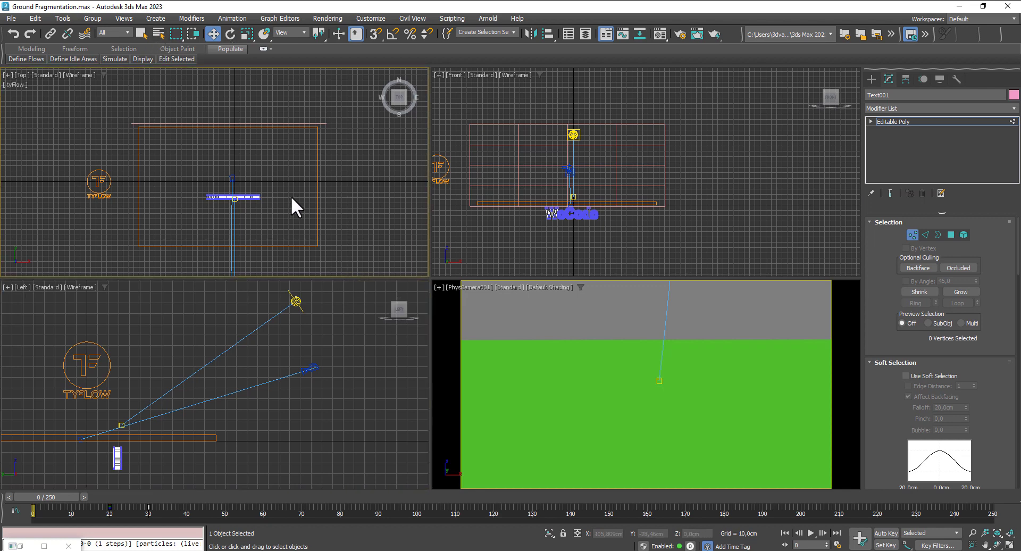
left_click(444, 179)
left_click(444, 179)
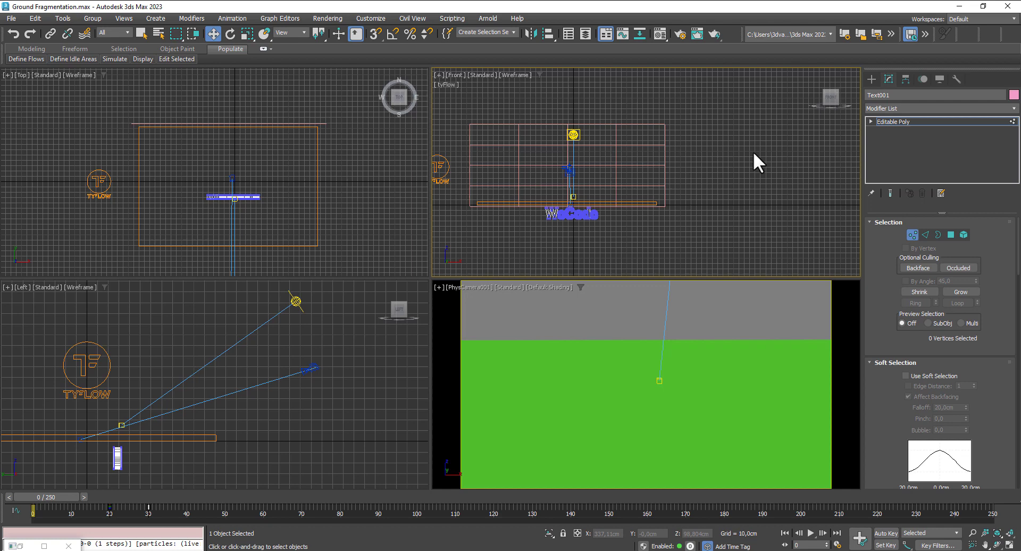
left_click(912, 235)
- Shift the tyFlow object about 9 cm in X and -14 cm in Y, and move the backdrop plane to about X 0.9, Y 95.5 cm
left_click(448, 167)
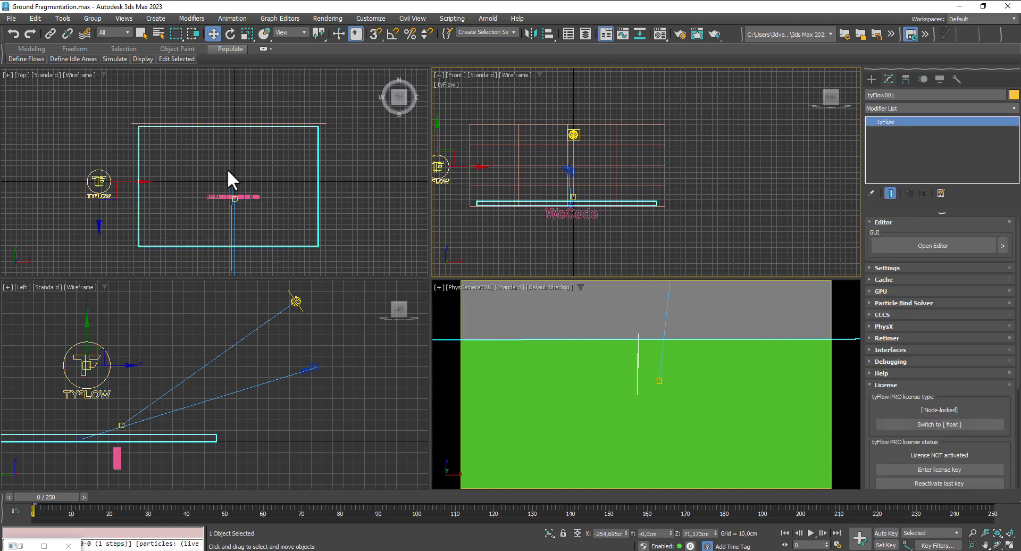
right_click(246, 176)
left_click_drag(113, 167, 118, 174)
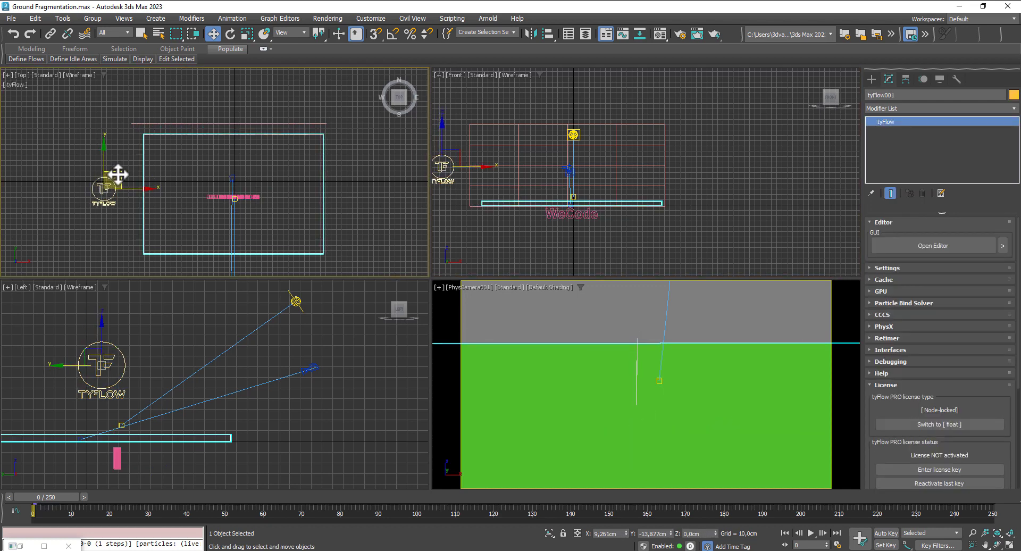
left_click(221, 122)
left_click_drag(239, 114, 252, 116)
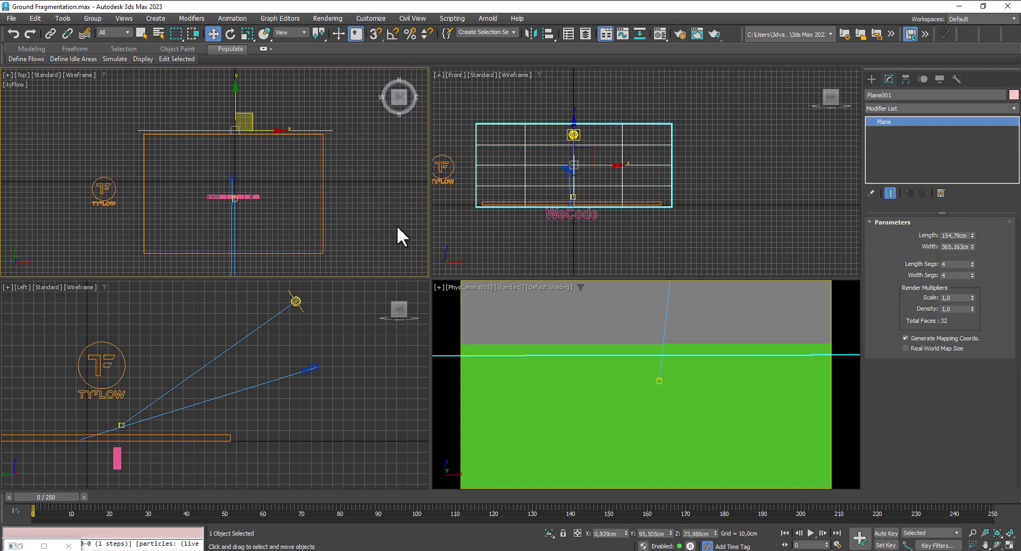
- Create a PBomb space warp with an icon size of about 41 cm over the WeCode text and move it to about X -0.3, Z -0.3 cm
left_click(871, 79)
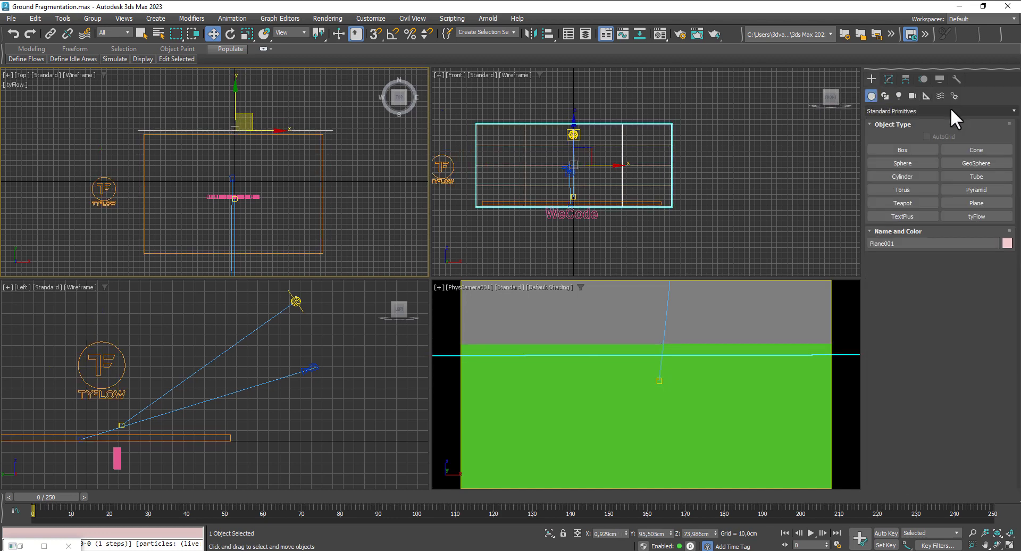
left_click(940, 97)
left_click(915, 179)
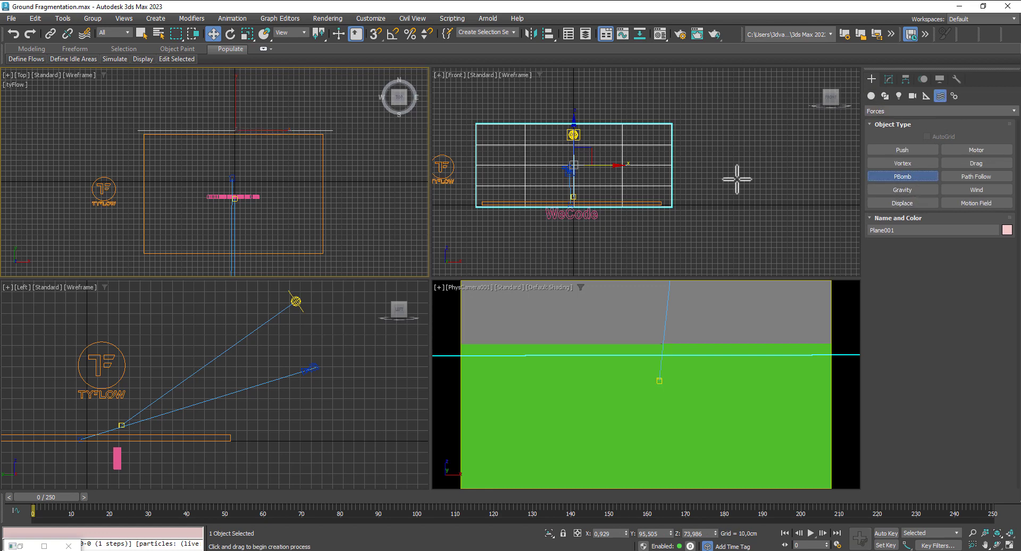
left_click_drag(235, 197, 245, 206)
left_click(213, 34)
scroll(587, 212, "up", 5)
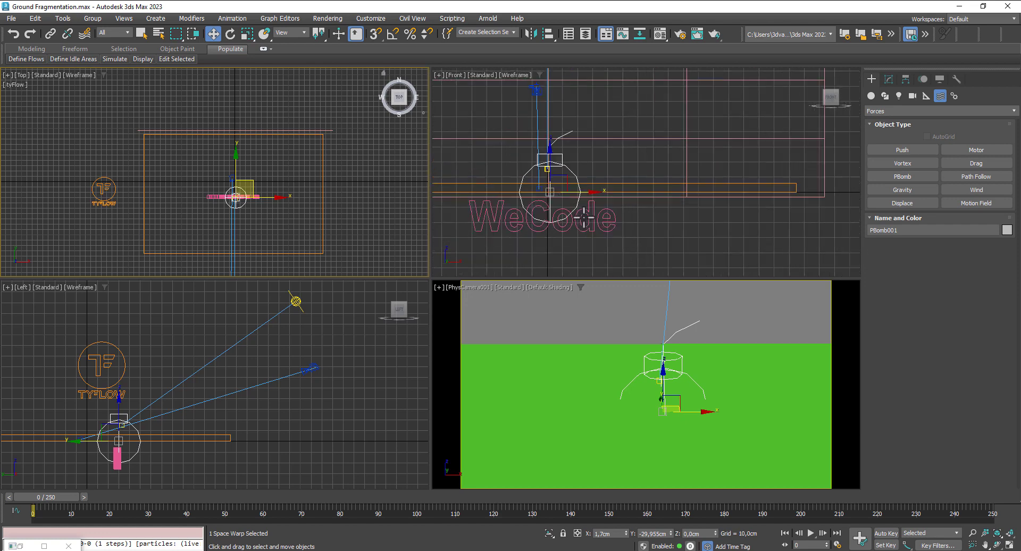
left_click(556, 171)
left_click_drag(561, 174, 558, 176)
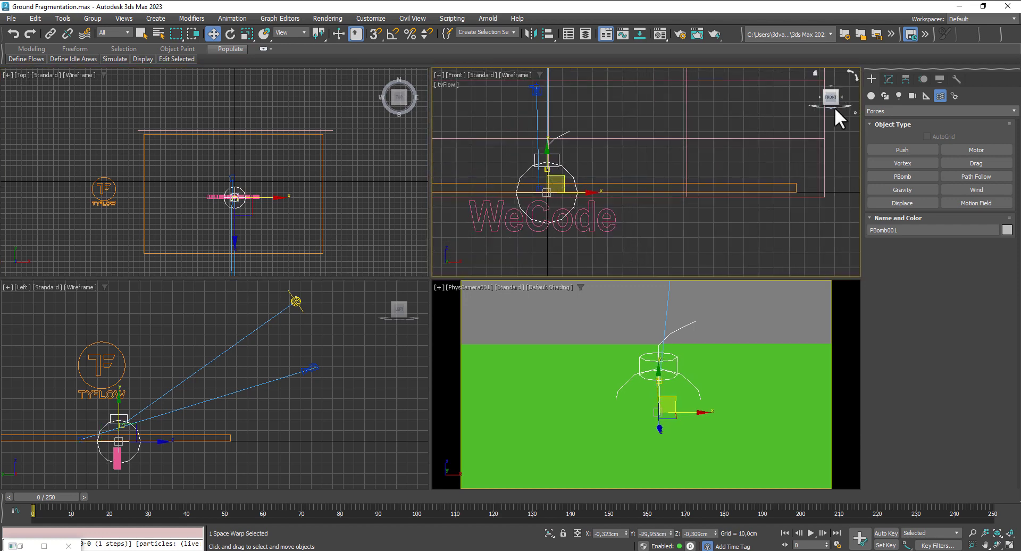
- Set the particle bomb to Cylindrical blast symmetry, enable its range indicator and reduce its icon size to about 26 cm
left_click(888, 79)
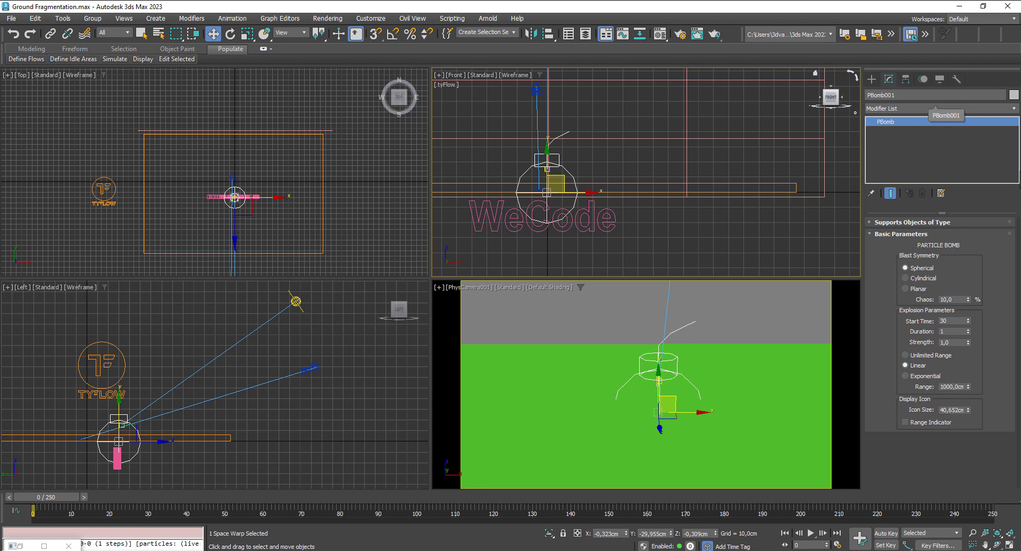
left_click(921, 278)
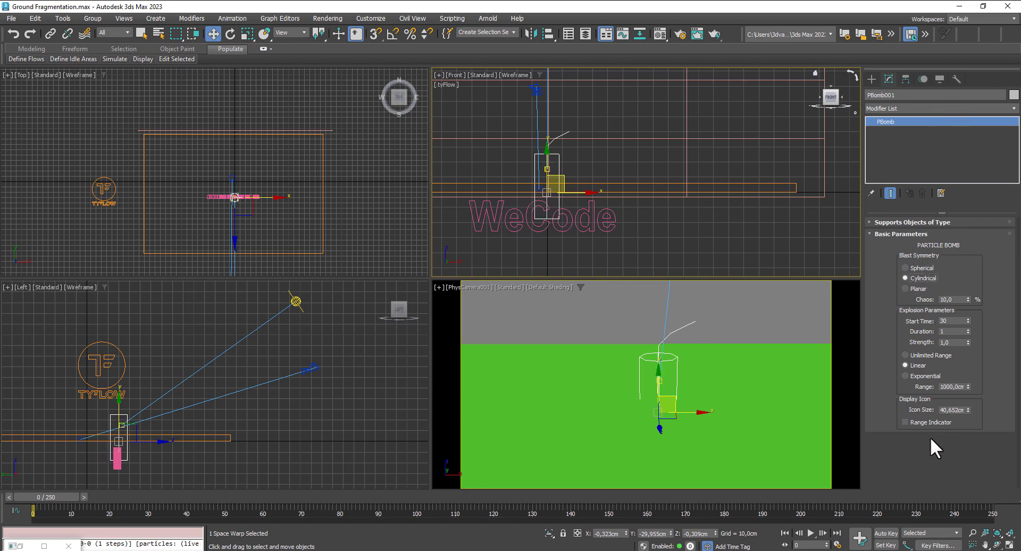
left_click(917, 422)
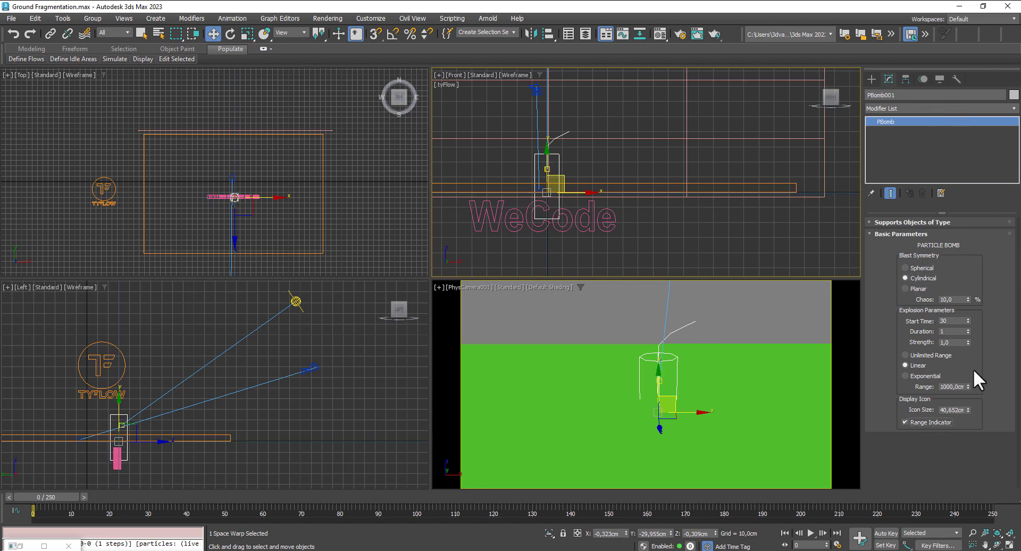
left_click_drag(968, 410, 967, 433)
scroll(610, 186, "down", 3)
middle_click_drag(610, 186, 643, 226)
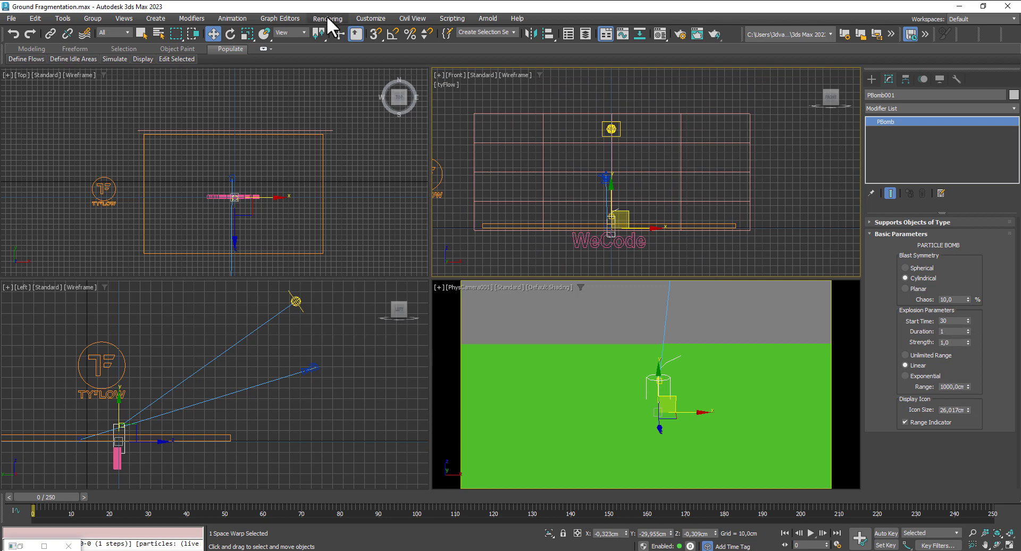
- Change the scene's display unit scale from metric to Generic Units
left_click(364, 18)
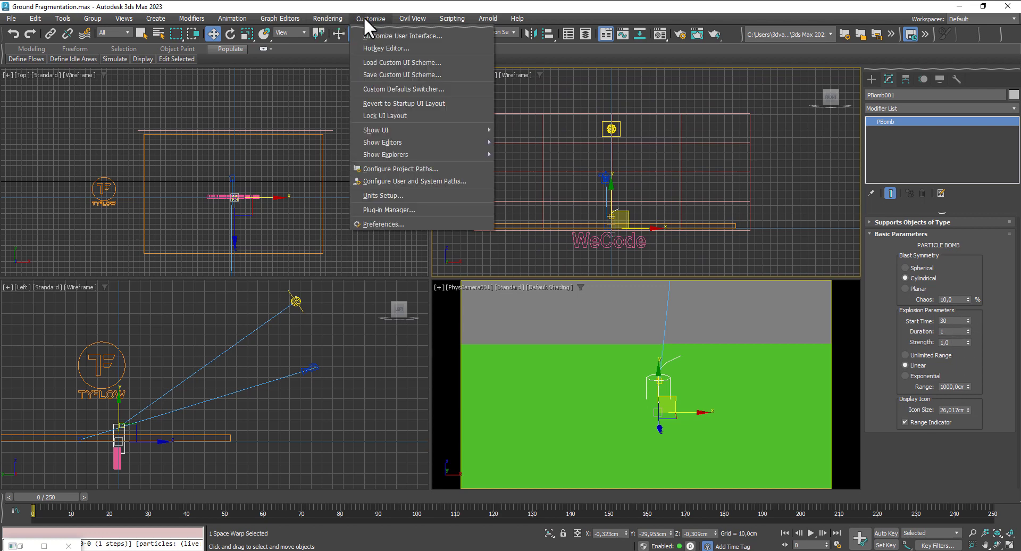
left_click(387, 196)
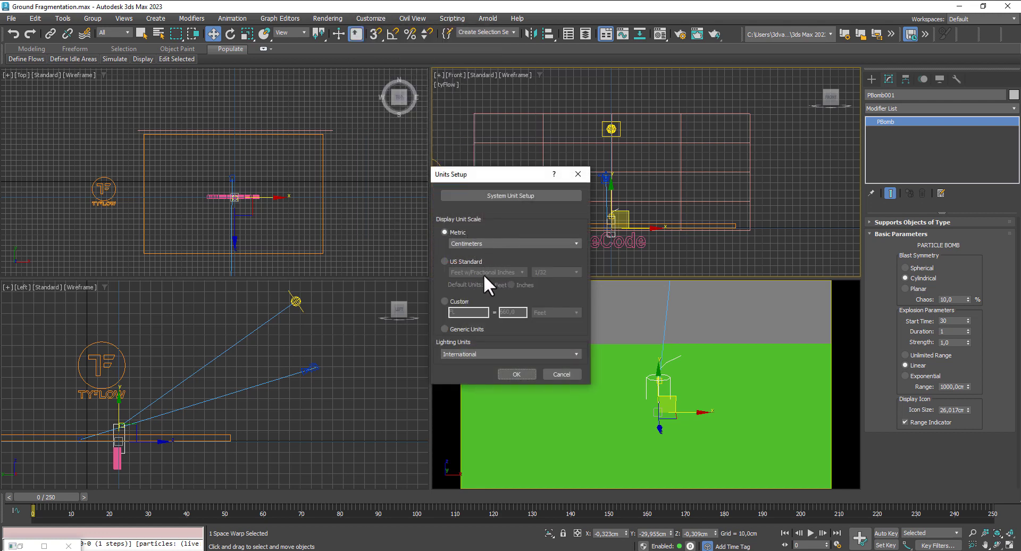
left_click(445, 329)
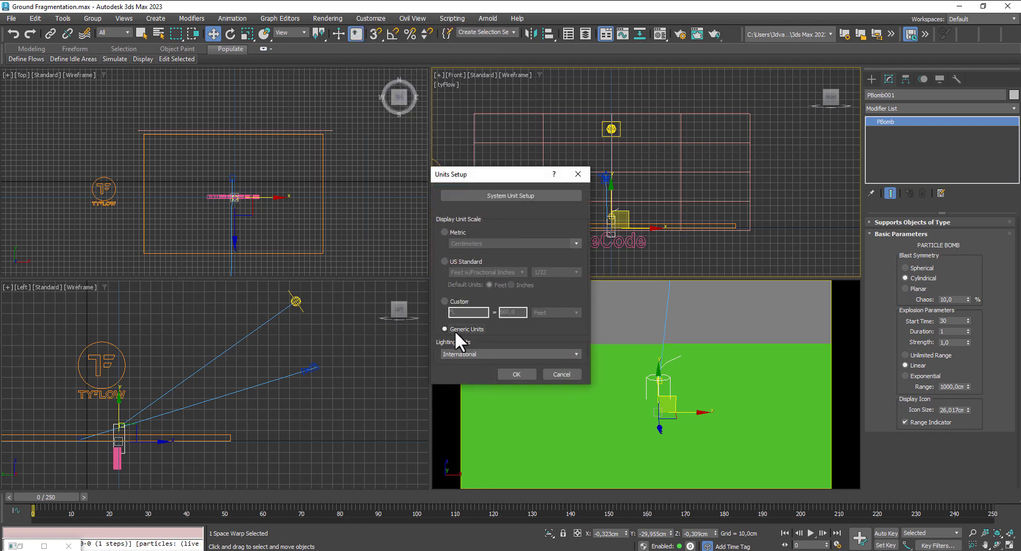
left_click(446, 232)
left_click(495, 243)
left_click(476, 256)
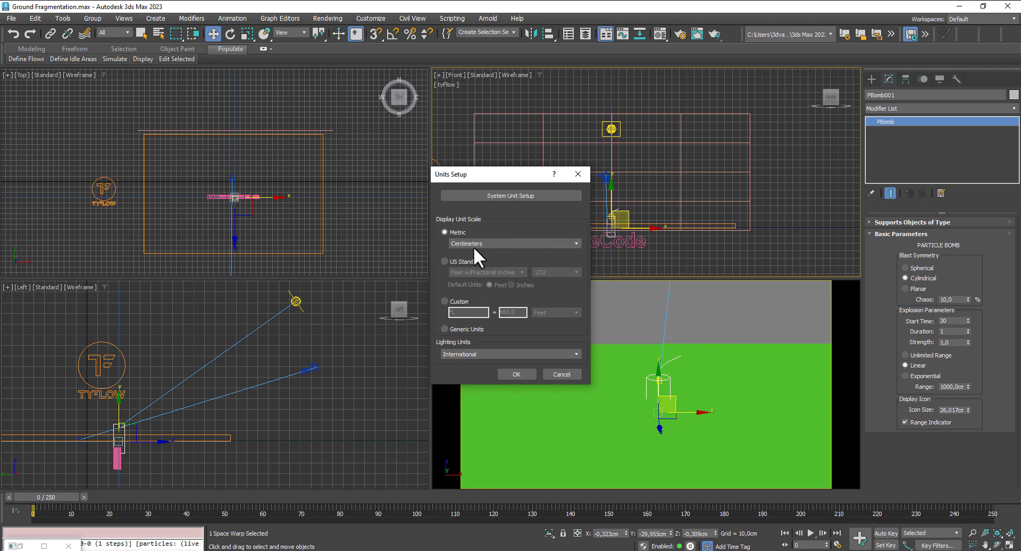
left_click(445, 329)
left_click(517, 374)
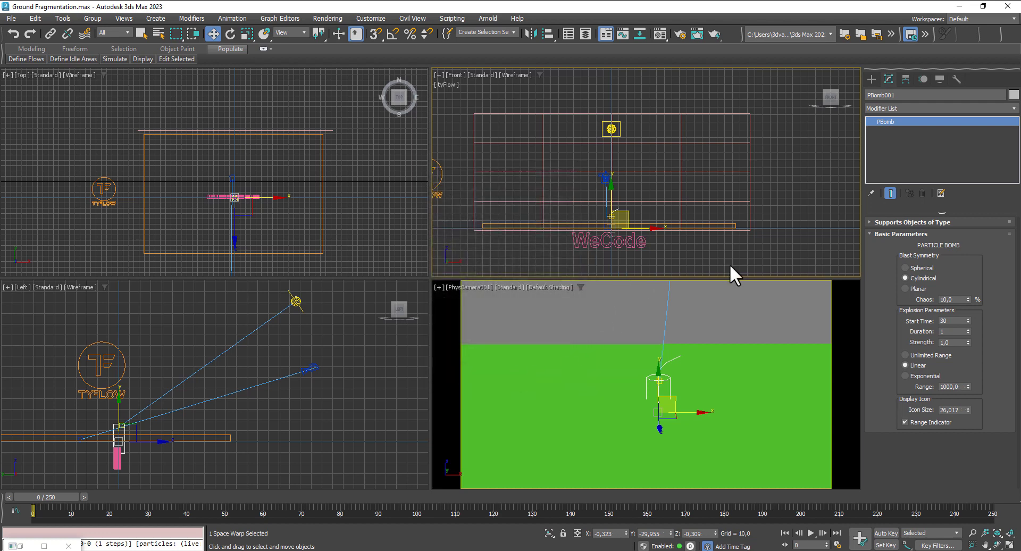
- Reduce the particle bomb's range to about 28.8, judging its range indicator against the WeCode text
scroll(642, 246, "up", 3)
scroll(650, 256, "down", 6)
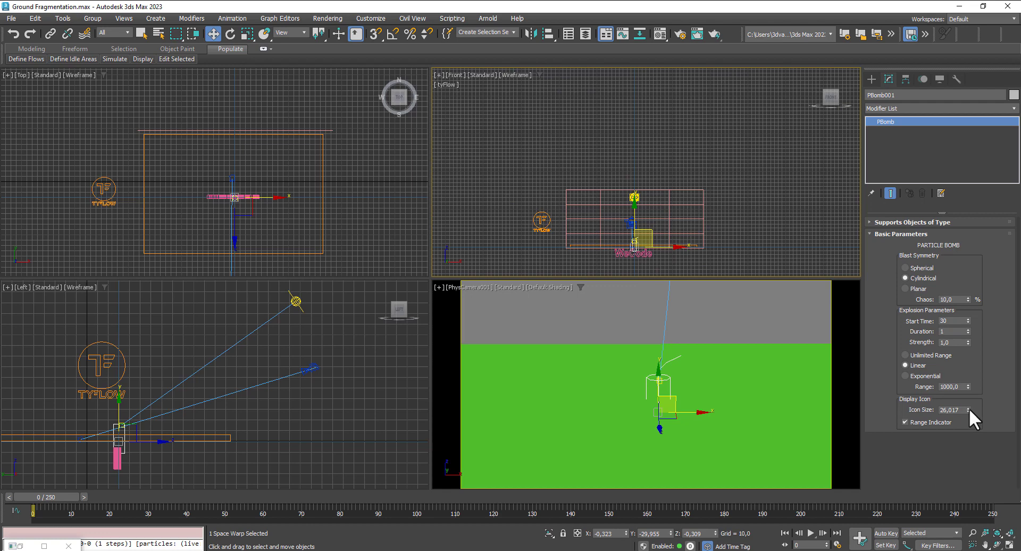
left_click_drag(967, 387, 979, 441)
scroll(668, 261, "up", 5)
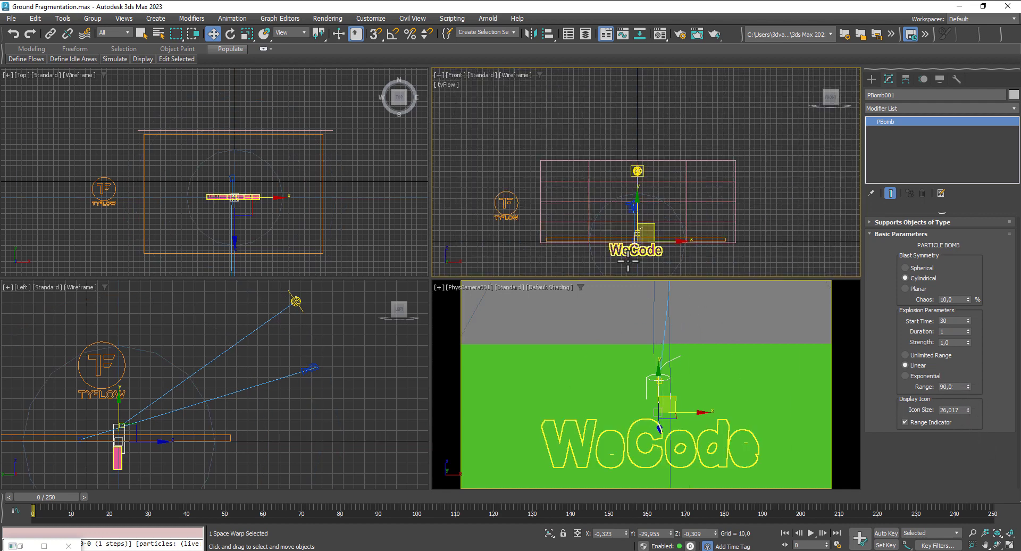
scroll(229, 223, "up", 4)
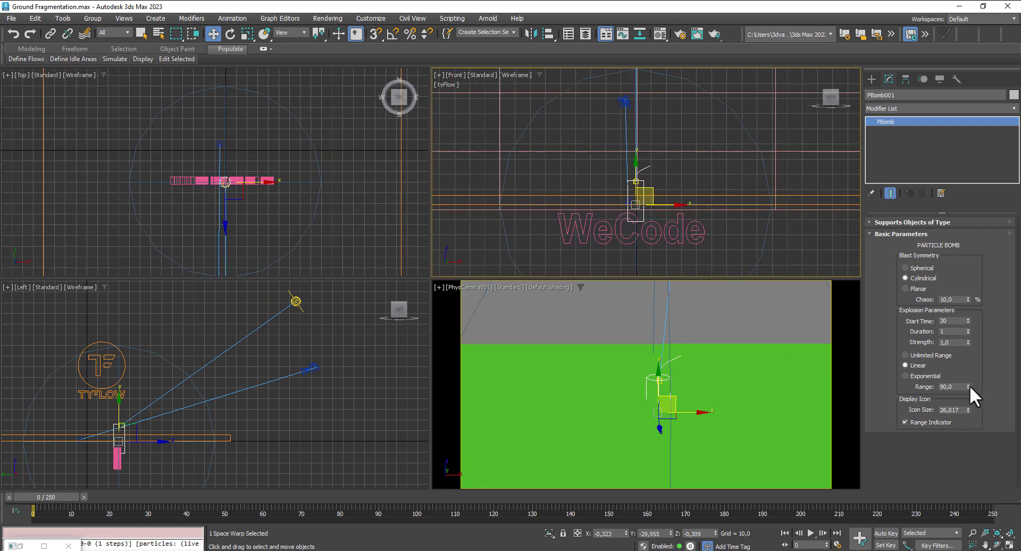
left_click_drag(969, 386, 977, 423)
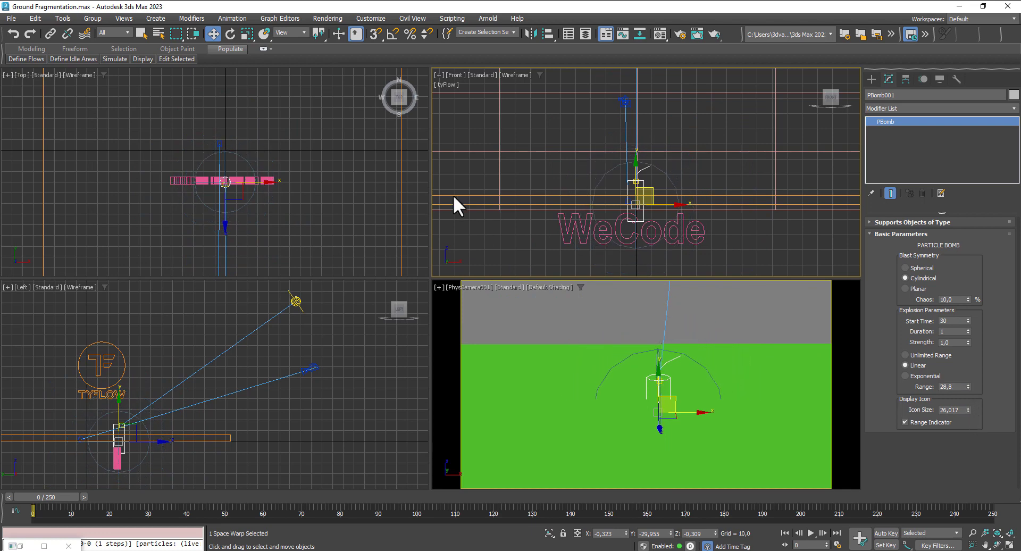
- Stretch the particle bomb along X to about 215% in the Top view and reduce its range to about 23.04
left_click(247, 33)
left_click(263, 180)
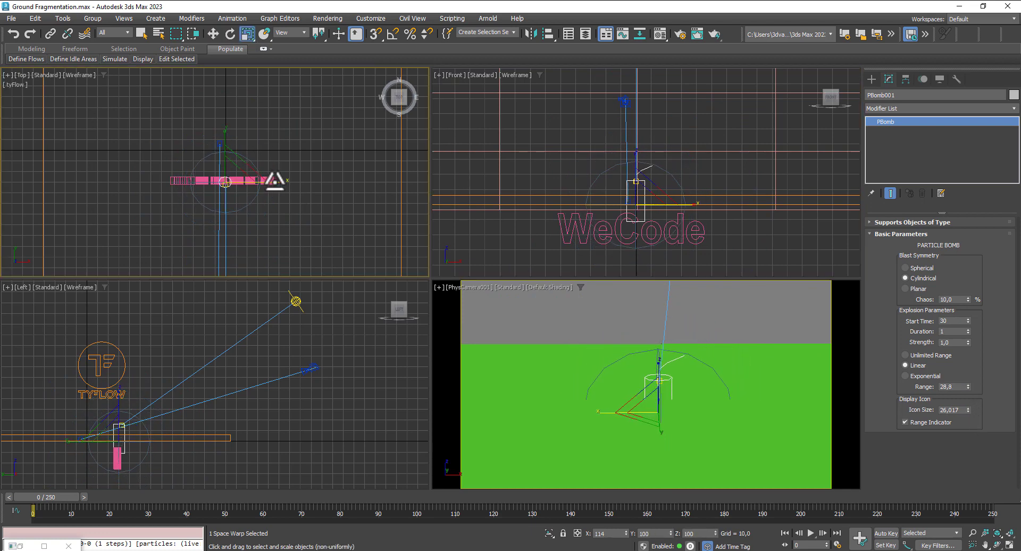
left_click_drag(275, 180, 315, 180)
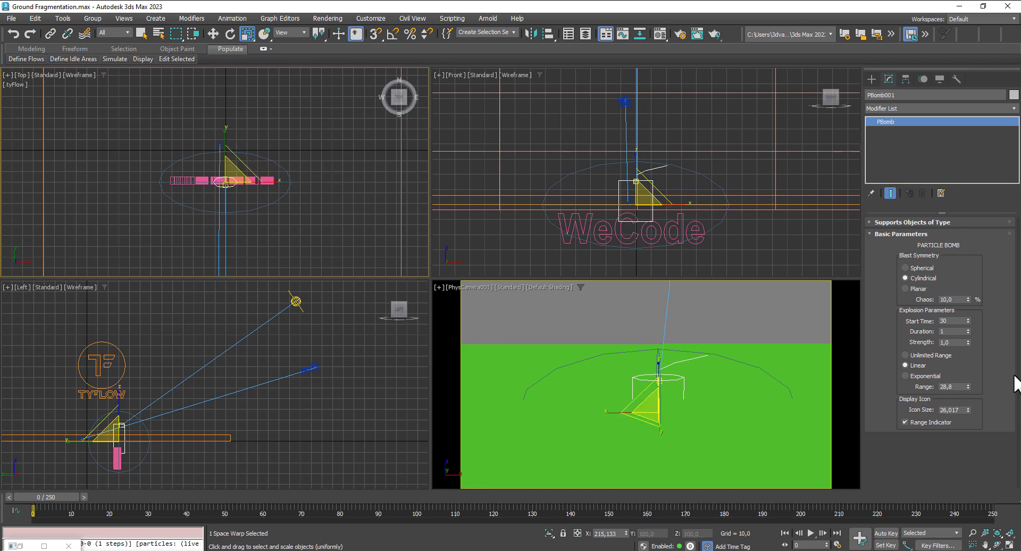
left_click_drag(968, 386, 968, 396)
- Move the particle bomb along X to about -3.3 to centre it on the WeCode text and slightly enlarge its range
left_click(214, 34)
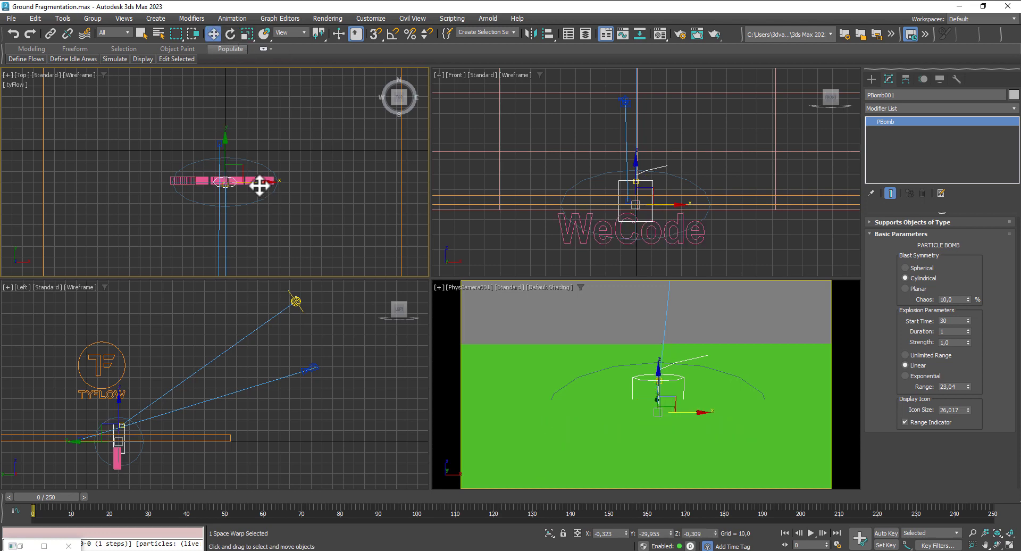
left_click_drag(260, 185, 255, 185)
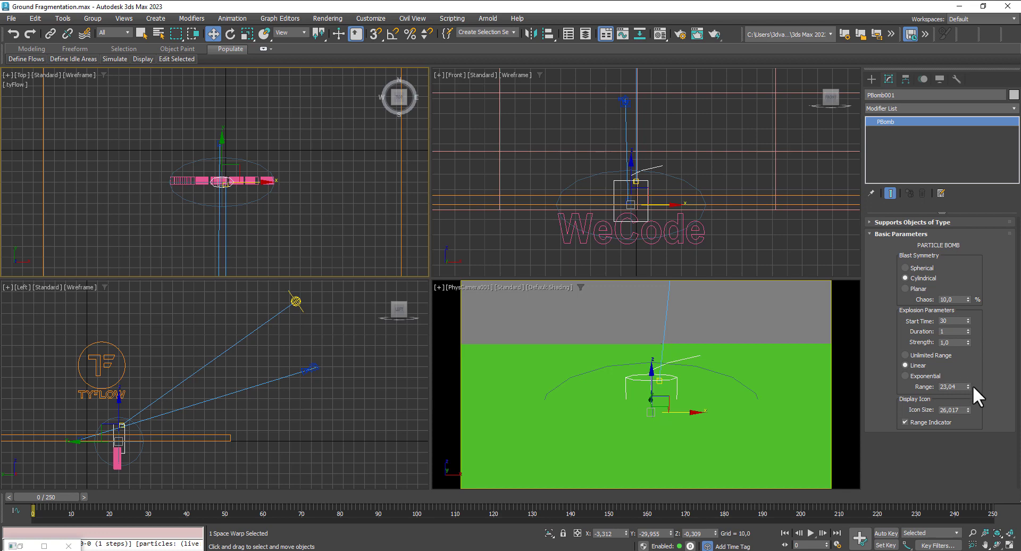
left_click_drag(966, 387, 966, 381)
- Set the particle bomb's chaos to 100% and its explosion strength to 4
double_click(961, 299)
type("100")
double_click(952, 343)
type("4")
- Deselect everything and scrub the timeline to around frame 24–26 to examine how the rising WeCode text affects the slab
mouse_move(52, 500)
left_mouse_down()
mouse_move(184, 501)
mouse_move(41, 502)
left_mouse_up()
key("w")
left_click(289, 193)
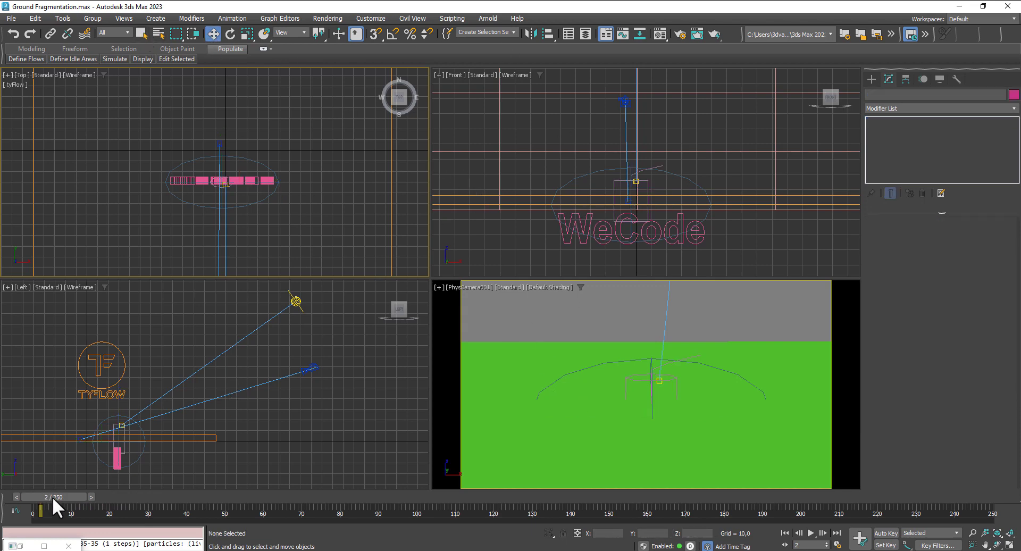
left_click_drag(52, 496, 143, 499)
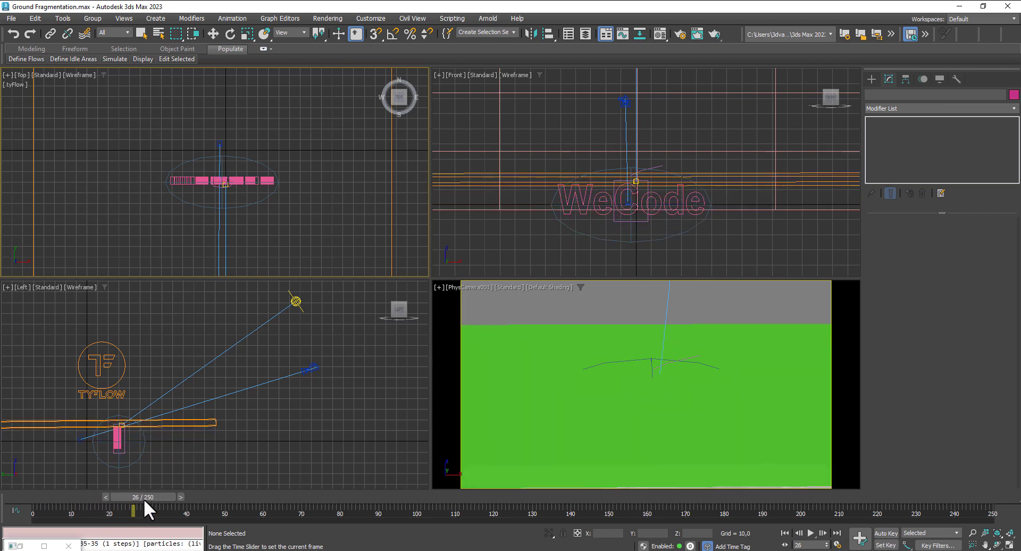
mouse_move(143, 499)
left_mouse_down()
mouse_move(120, 499)
mouse_move(135, 498)
left_mouse_up()
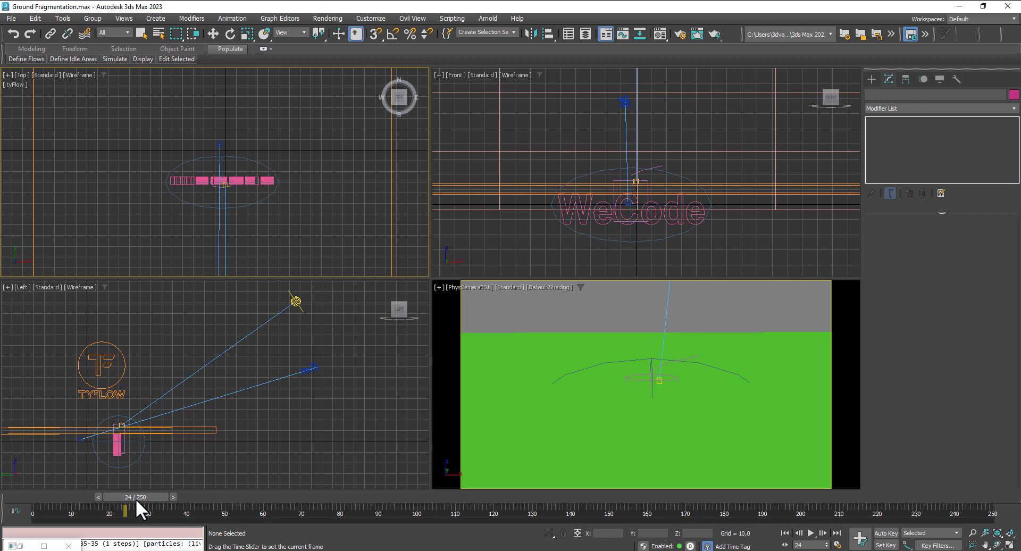
- Return the timeline to frame 0 and set the particle bomb's explosion start time to 24
key("w")
left_click_drag(157, 496, 4, 492)
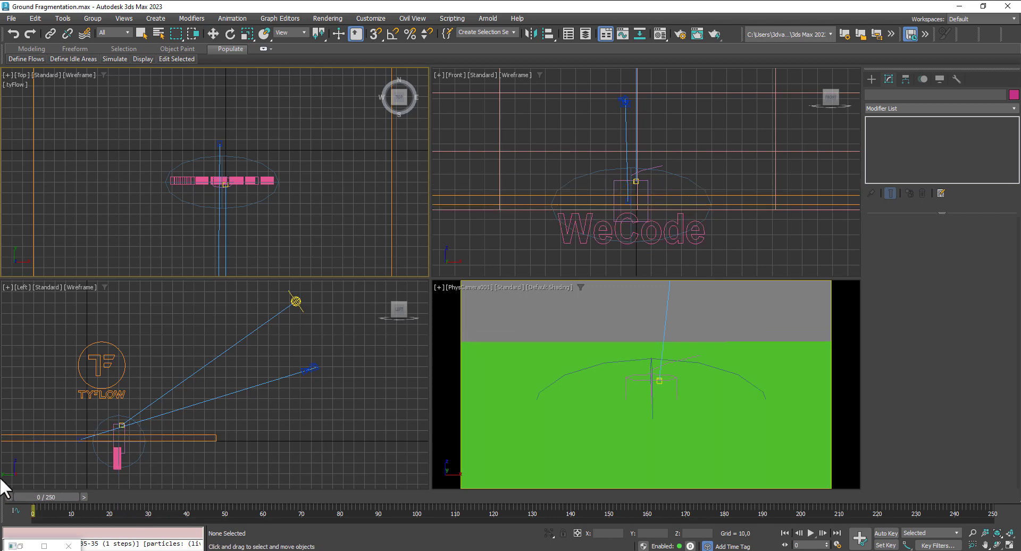
left_click(616, 183)
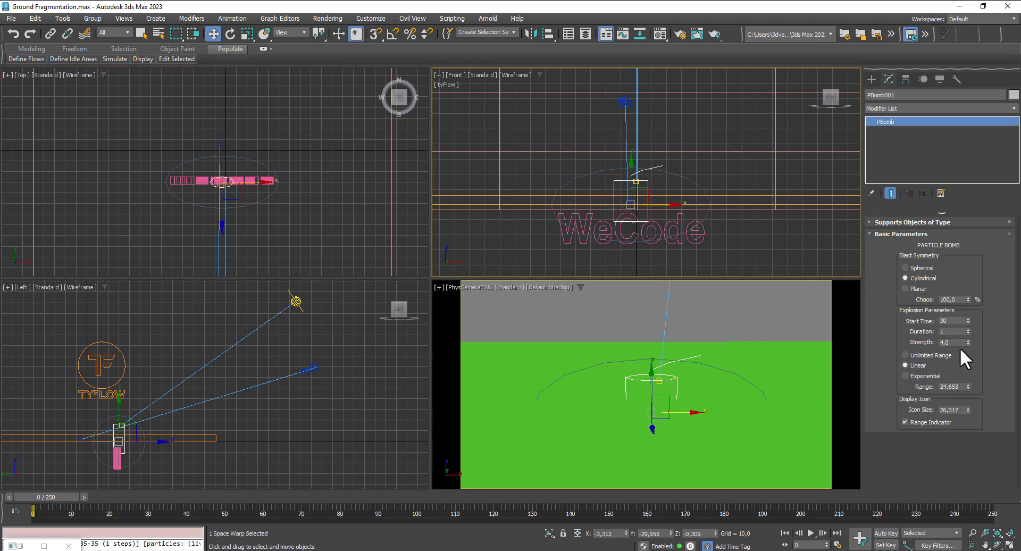
left_click(950, 320)
type("24")
- Add a Voronoi Fracture operator to Event_001 between Collision and Display in the tyFlow editor
left_click(20, 546)
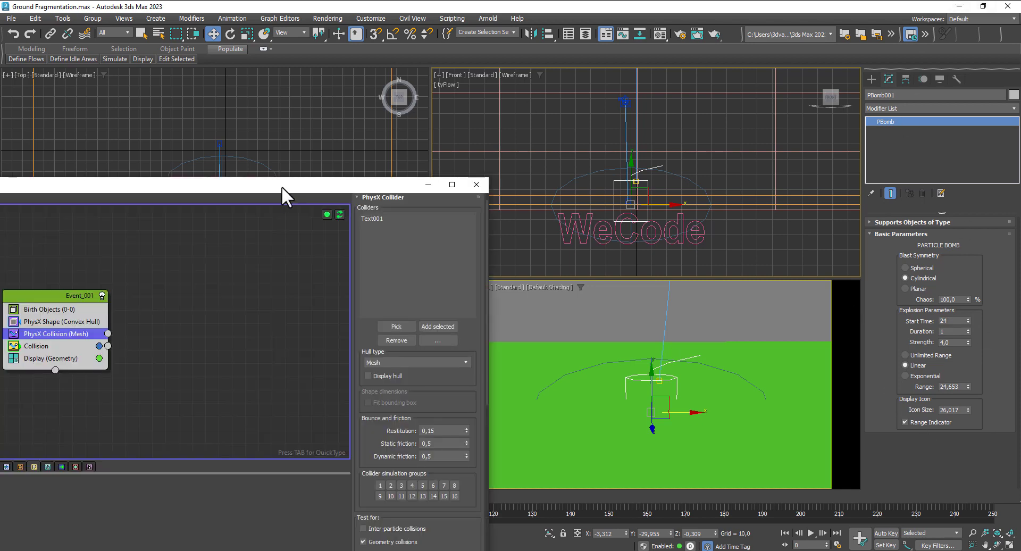
left_click_drag(285, 188, 559, 63)
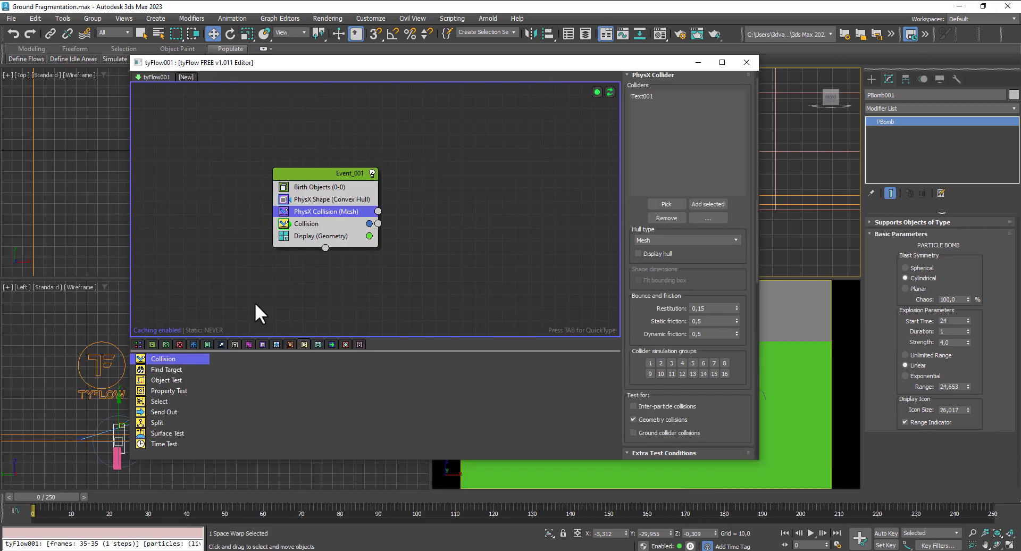
left_click(138, 344)
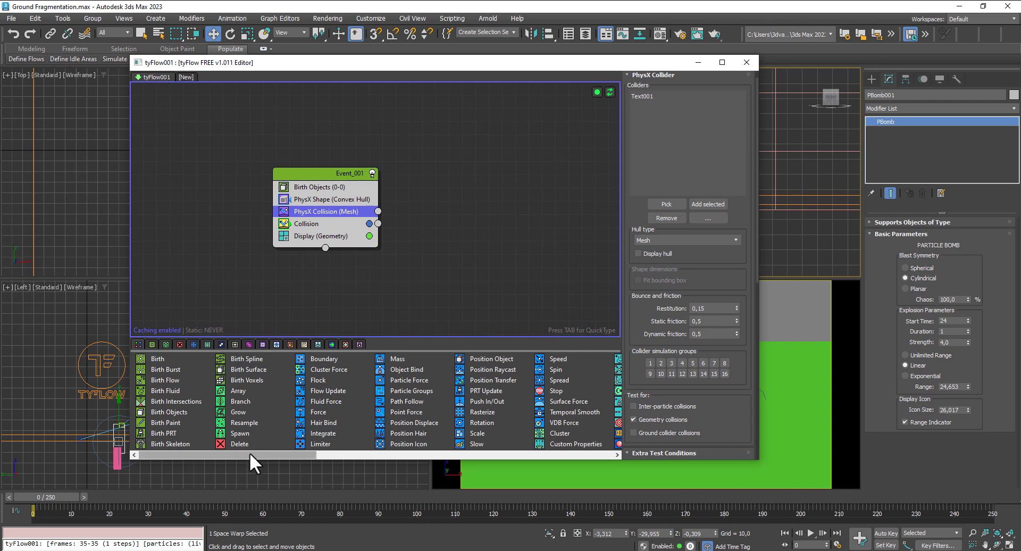
left_click_drag(250, 453, 368, 453)
left_click_drag(553, 400, 409, 287)
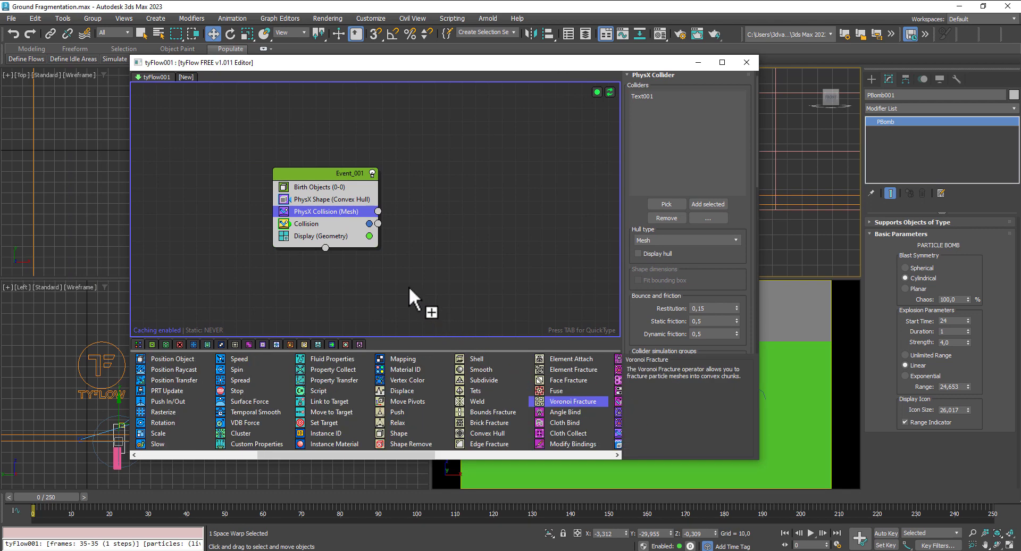
left_click_drag(336, 231, 336, 231)
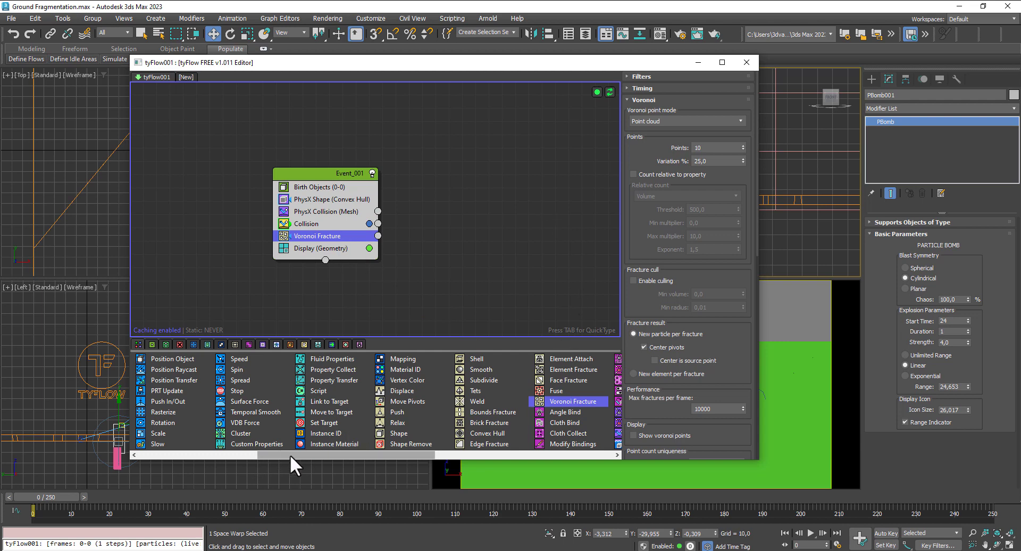
- Insert a Force operator above Voronoi Fracture in Event_001 and add PBomb001 to its force objects
left_click(318, 344)
left_click(193, 344)
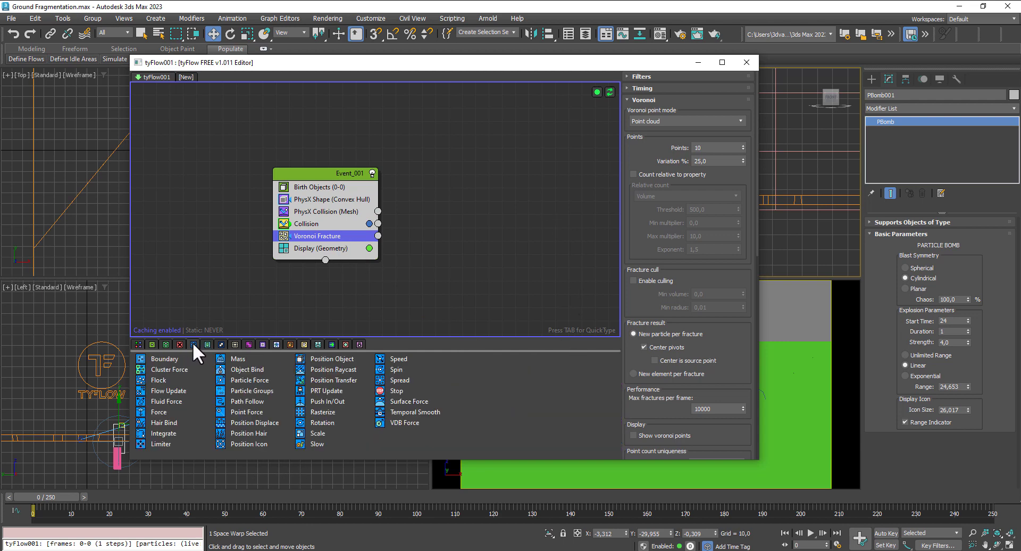
left_click_drag(158, 412, 305, 229)
left_click_drag(493, 60, 317, 108)
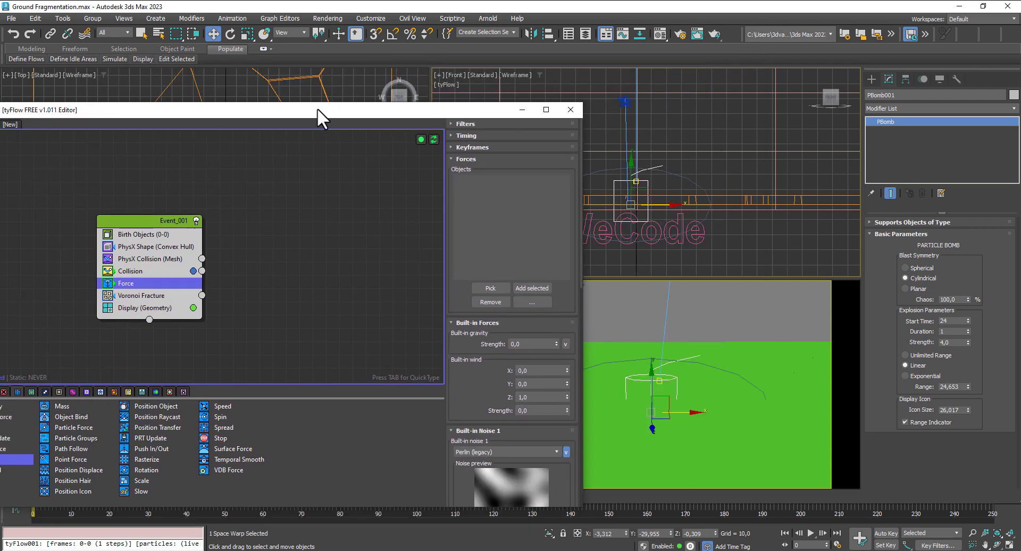
left_click(490, 287)
left_click(648, 182)
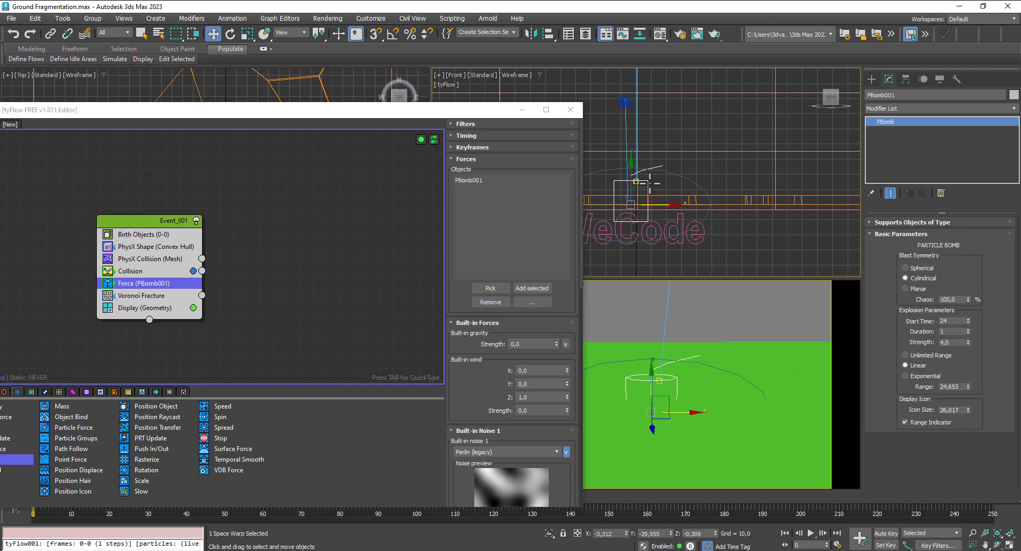
- Create a planar Gravity space warp beside the slab in the Top view with an icon size of about 35.1
left_click(871, 79)
left_click_drag(419, 108, 529, 225)
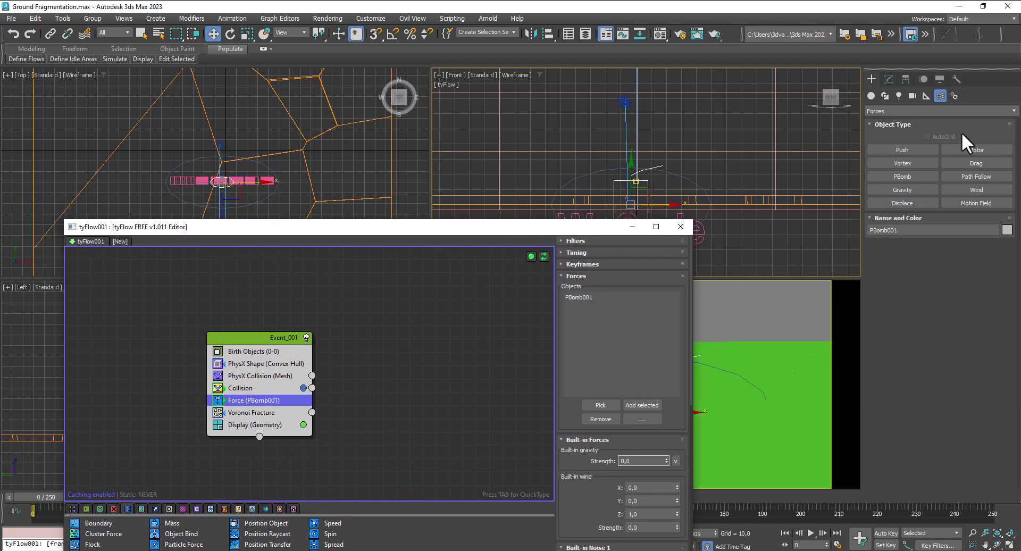
left_click(910, 192)
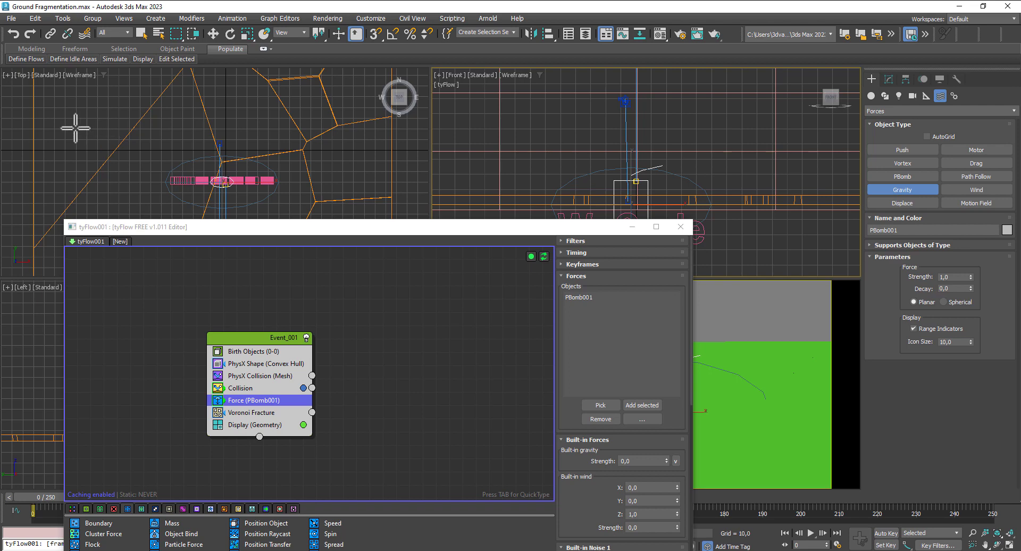
scroll(79, 141, "down", 5)
middle_click_drag(80, 141, 113, 147)
left_click_drag(60, 116, 81, 133)
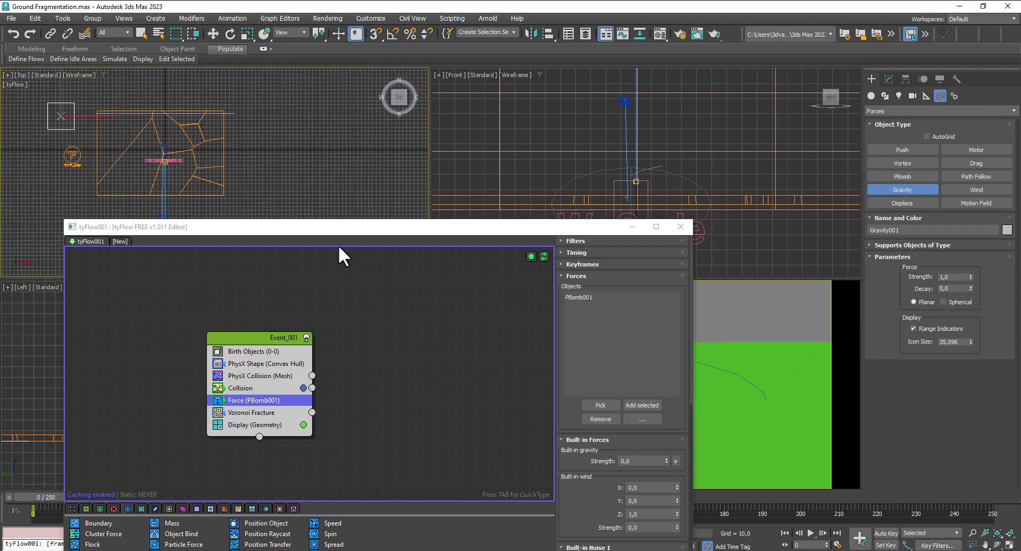
- Add the gravity space warp to the Force operator's objects alongside PBomb001
left_click_drag(349, 227, 239, 60)
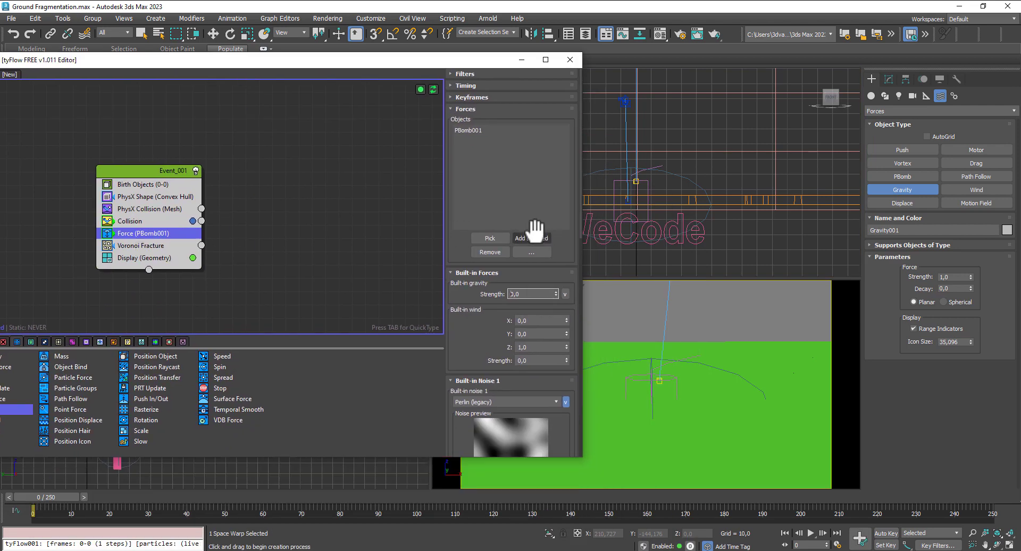
left_click_drag(305, 54, 453, 167)
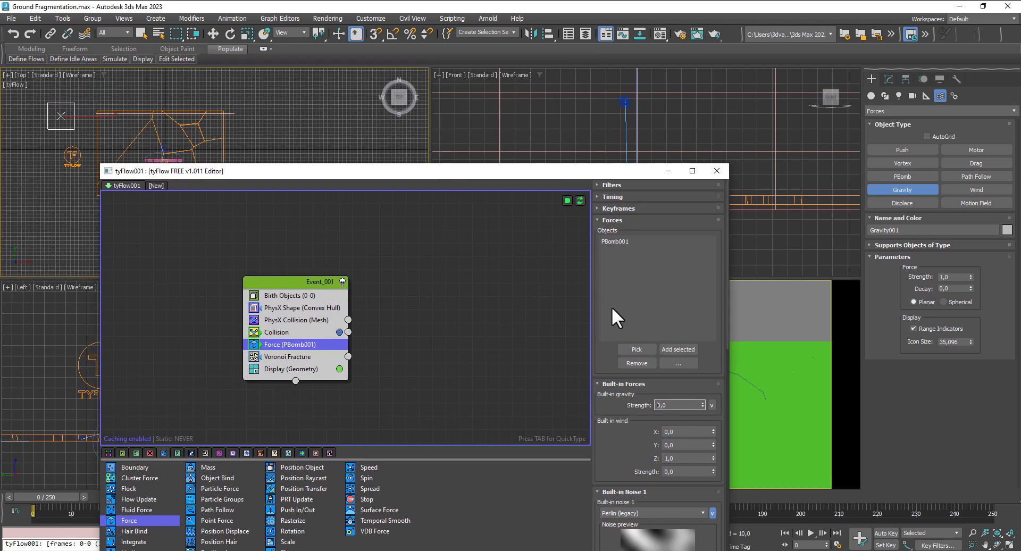
left_click(62, 119)
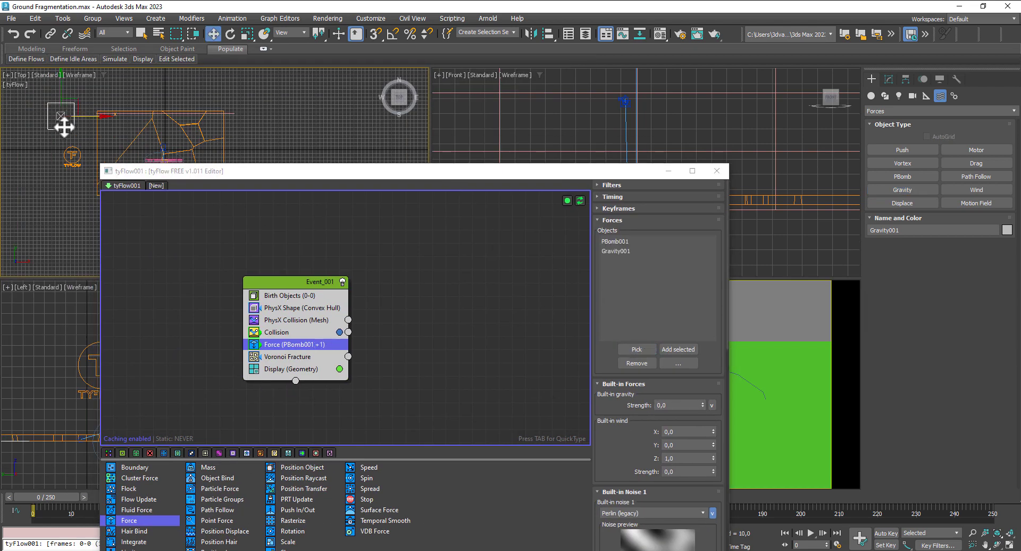
- Set the gravity's strength to 1.24 and its decay to 0.27
left_click_drag(525, 173, 381, 132)
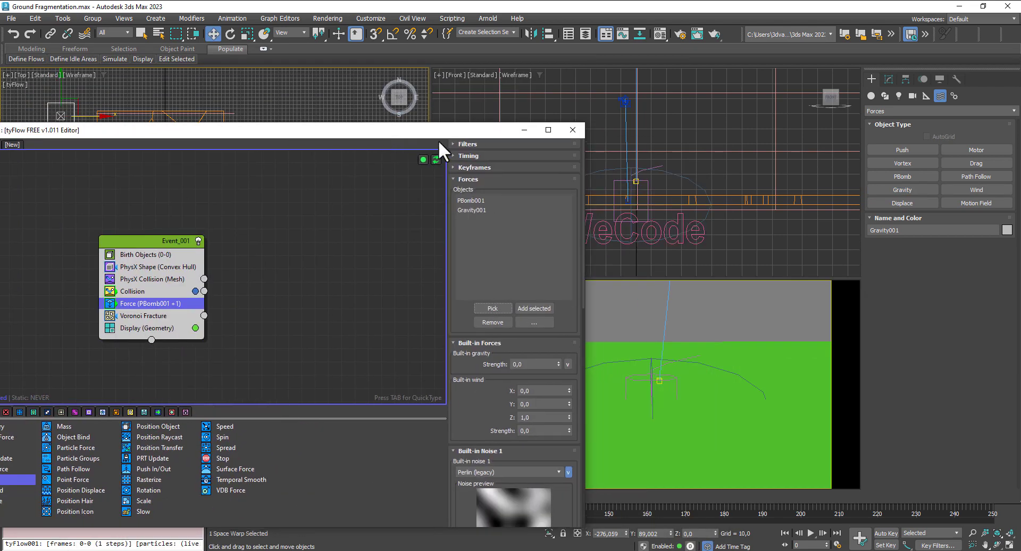
left_click(887, 78)
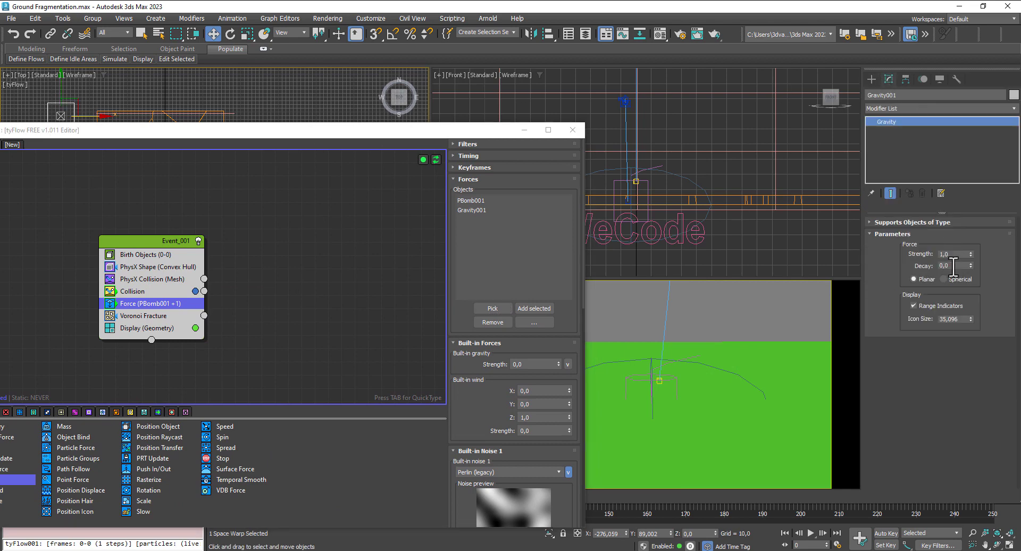
left_click_drag(971, 253, 971, 242)
left_click_drag(971, 264, 972, 256)
- Set the Voronoi Fracture point count to 2200 and display edged faces in the camera view
left_click_drag(365, 129, 545, 68)
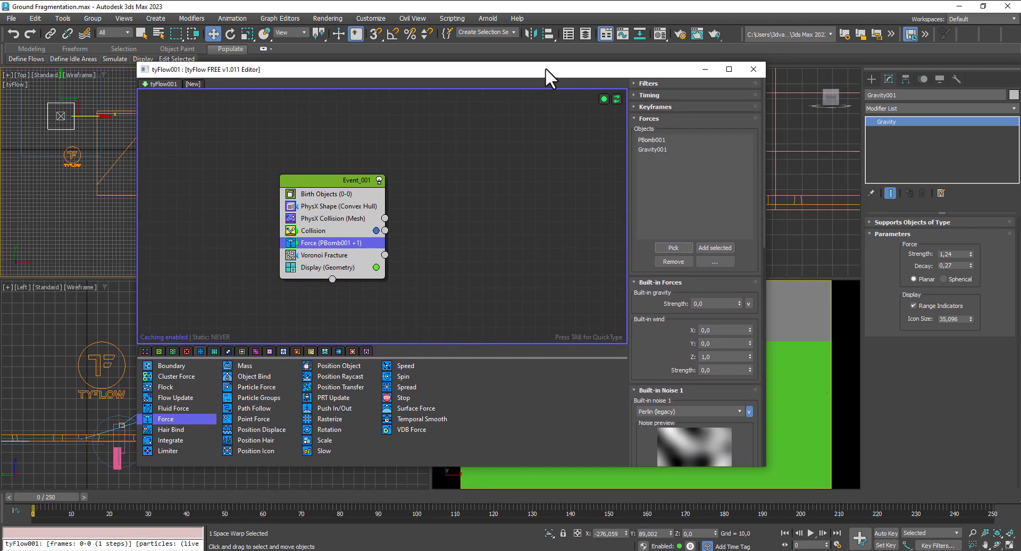
left_click(317, 254)
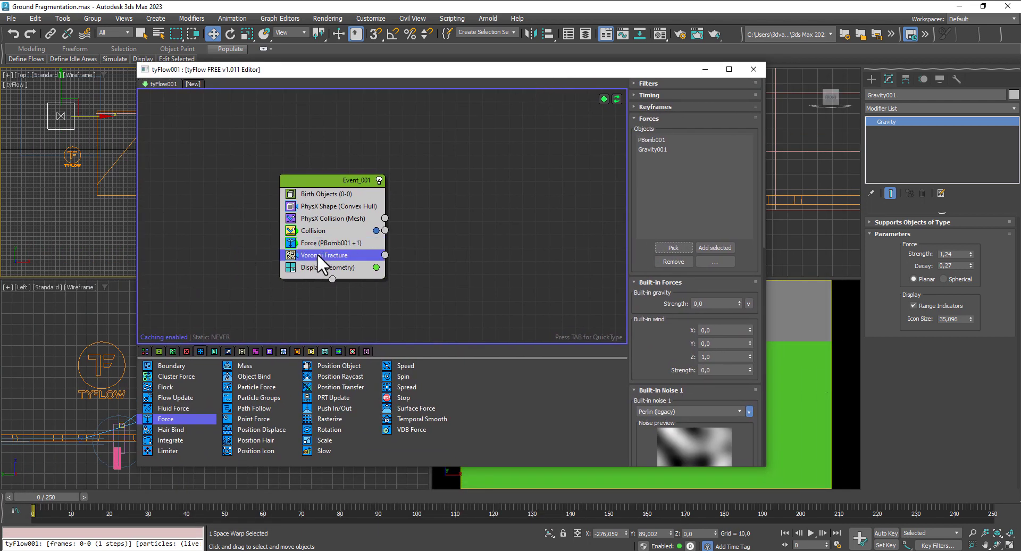
left_click_drag(707, 154, 661, 154)
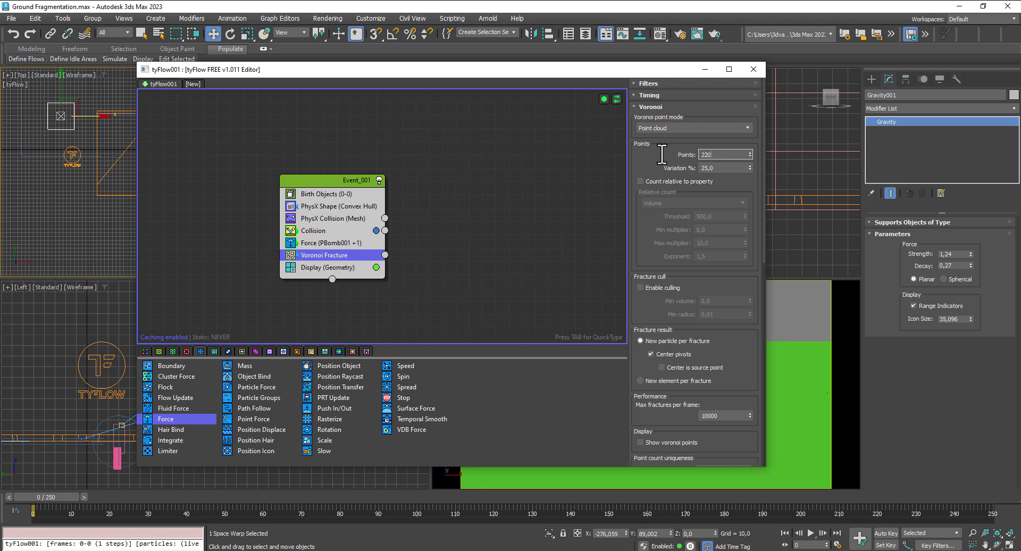
left_click_drag(648, 73, 476, 66)
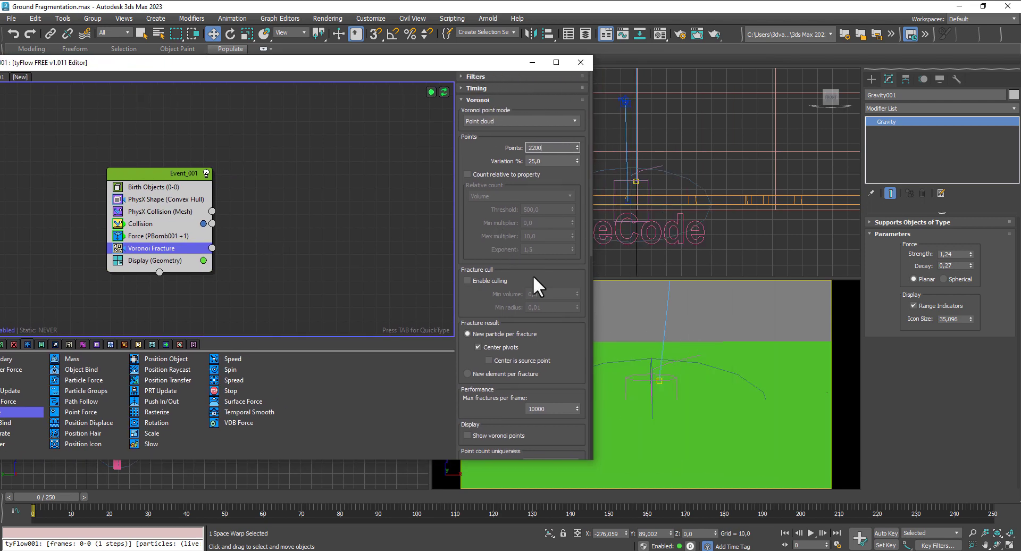
mouse_move(479, 211)
left_mouse_down()
mouse_move(476, 276)
mouse_move(491, 100)
mouse_move(489, 196)
left_mouse_up()
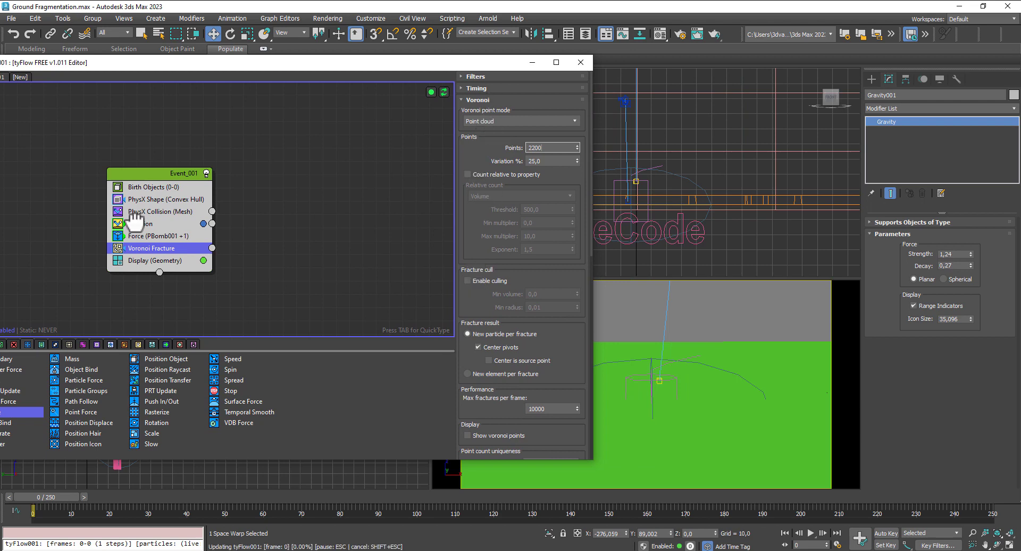
right_click(731, 345)
key("F4")
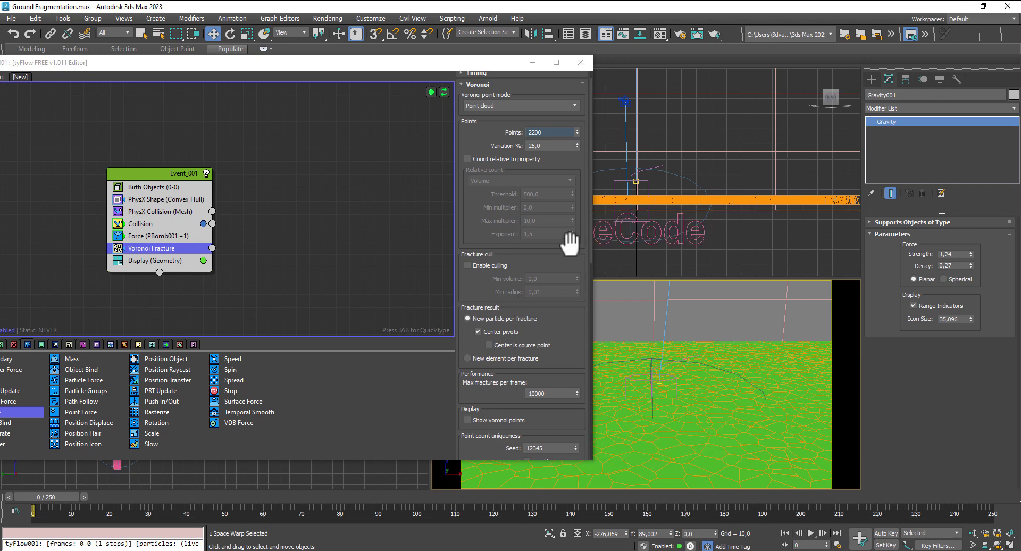
- Set the X scale of the Voronoi cells' slice plane normals to about 0.932
left_click_drag(566, 240, 568, 255)
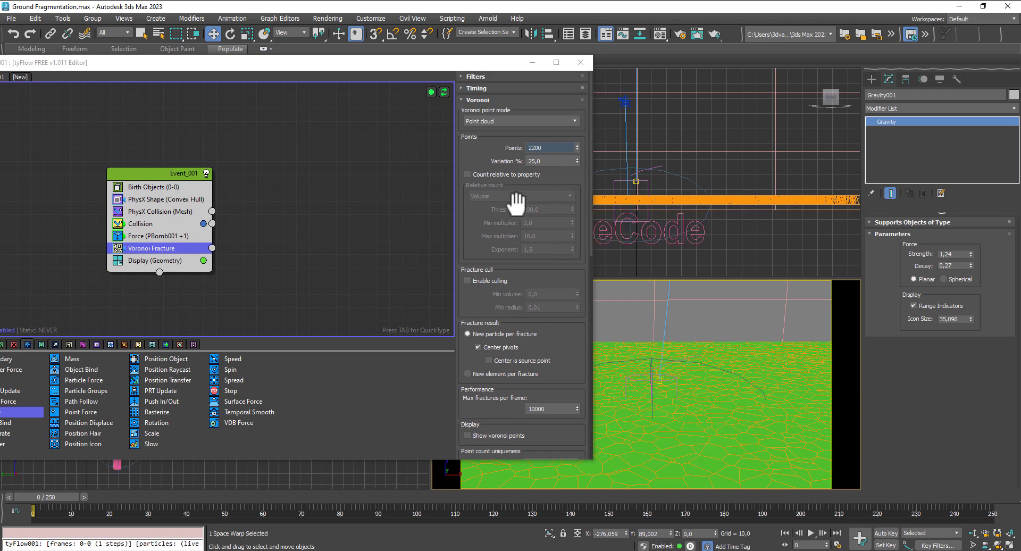
scroll(534, 305, "down", 3)
scroll(534, 305, "down", 8)
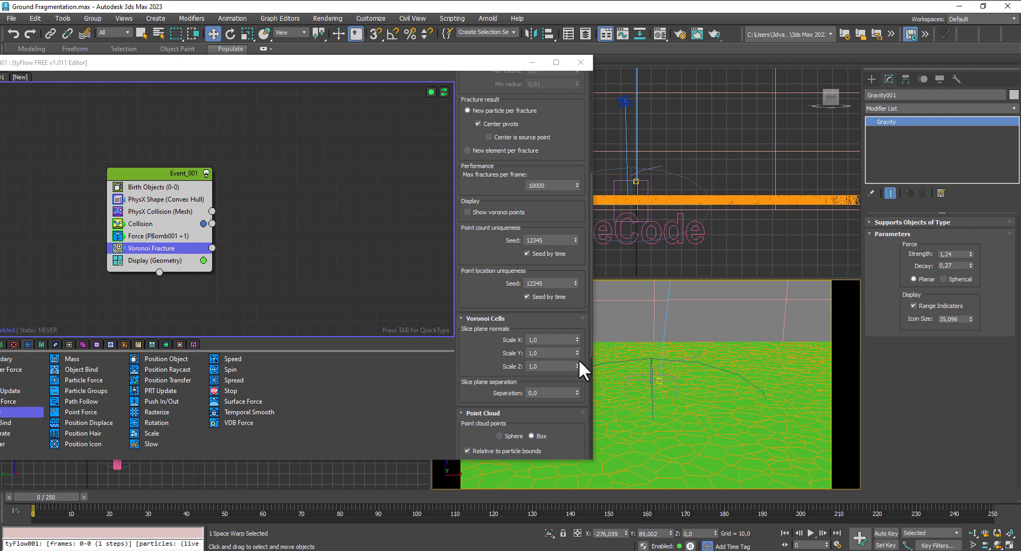
mouse_move(577, 340)
left_mouse_down()
mouse_move(577, 388)
mouse_move(574, 325)
mouse_move(576, 334)
left_mouse_up()
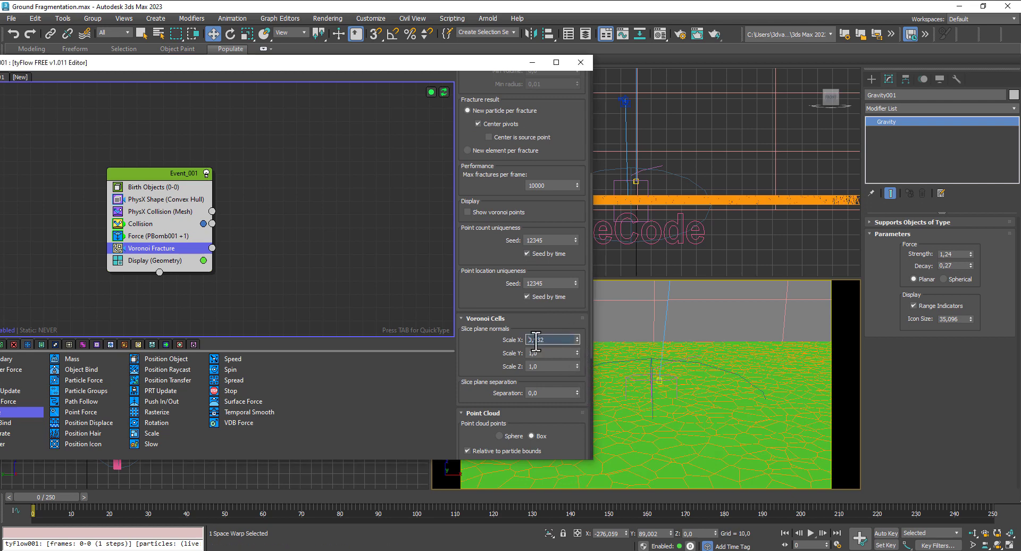
- Set the Voronoi Fracture point count to 200
scroll(511, 179, "up", 10)
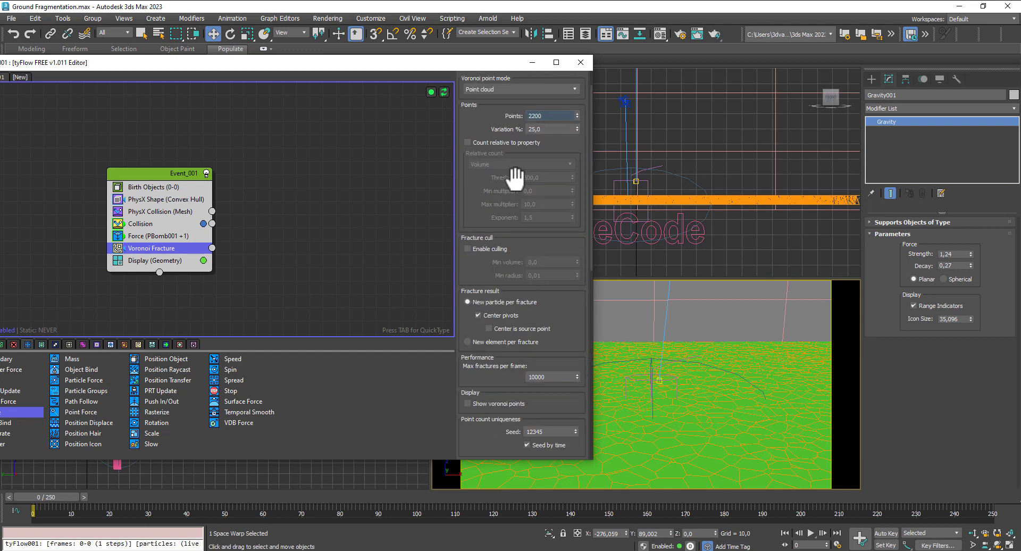
double_click(531, 148)
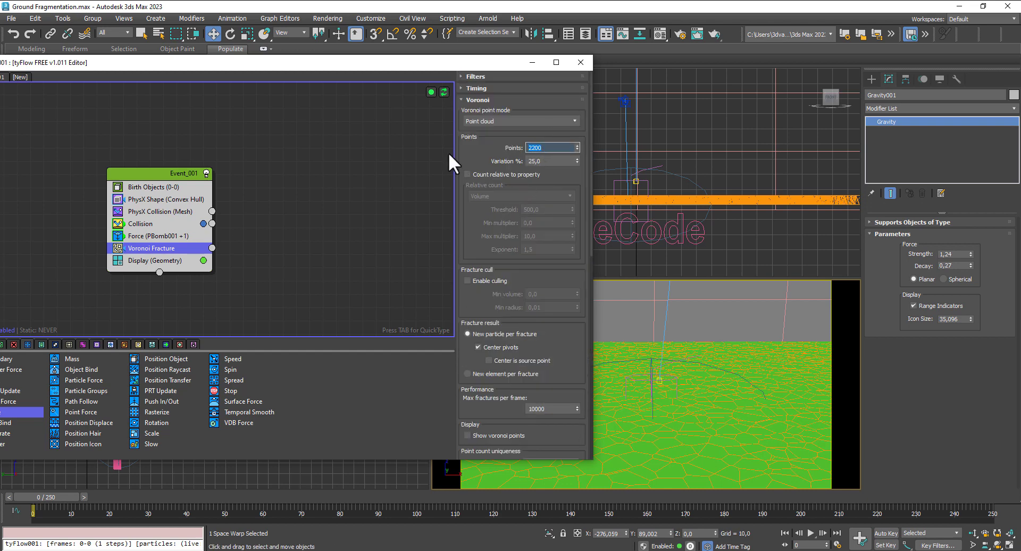
type("200")
key("Return")
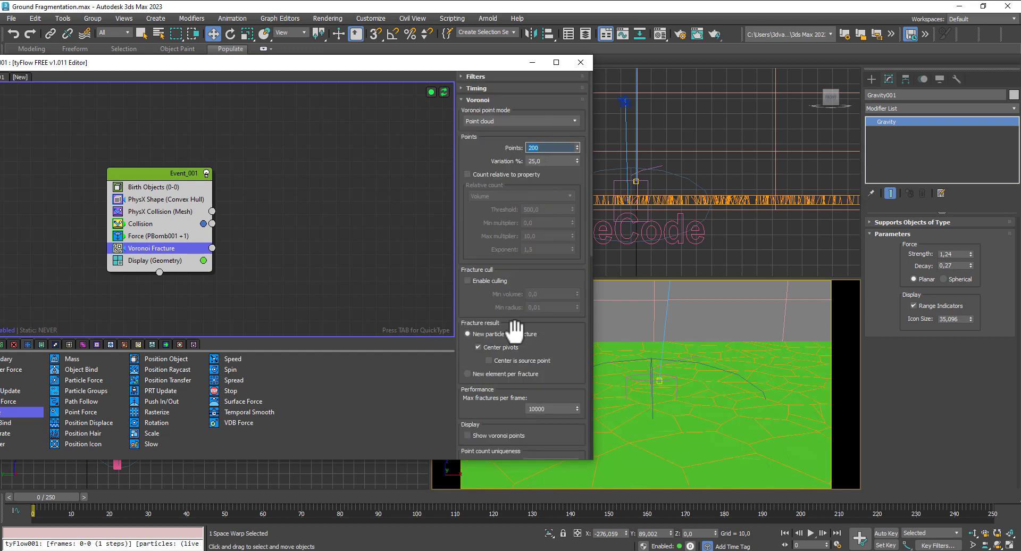
- Reduce the Voronoi point cloud's X, Y and Z scale to about 0.616 to concentrate the fractures around the centre
scroll(577, 372, "down", 8)
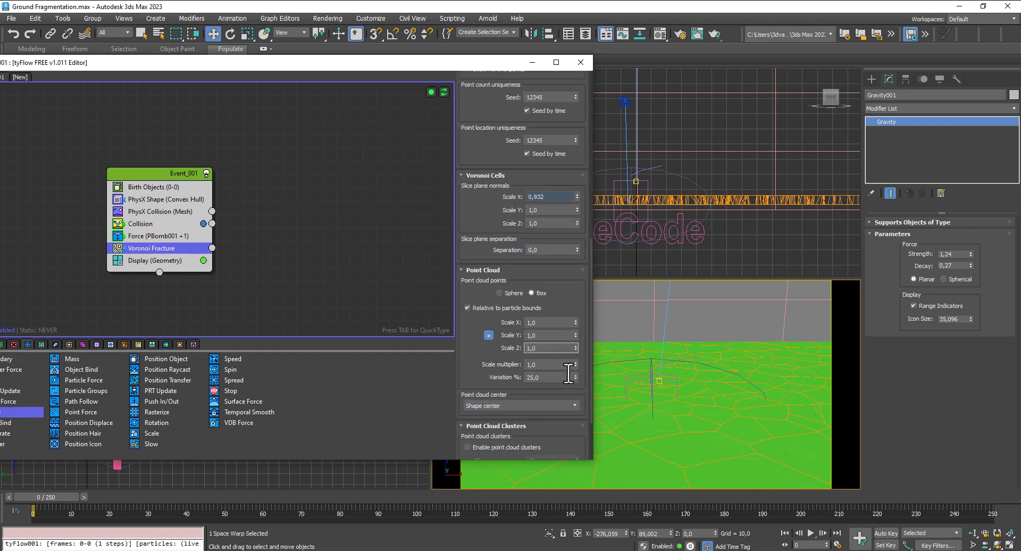
scroll(569, 375, "down", 4)
scroll(568, 374, "up", 4)
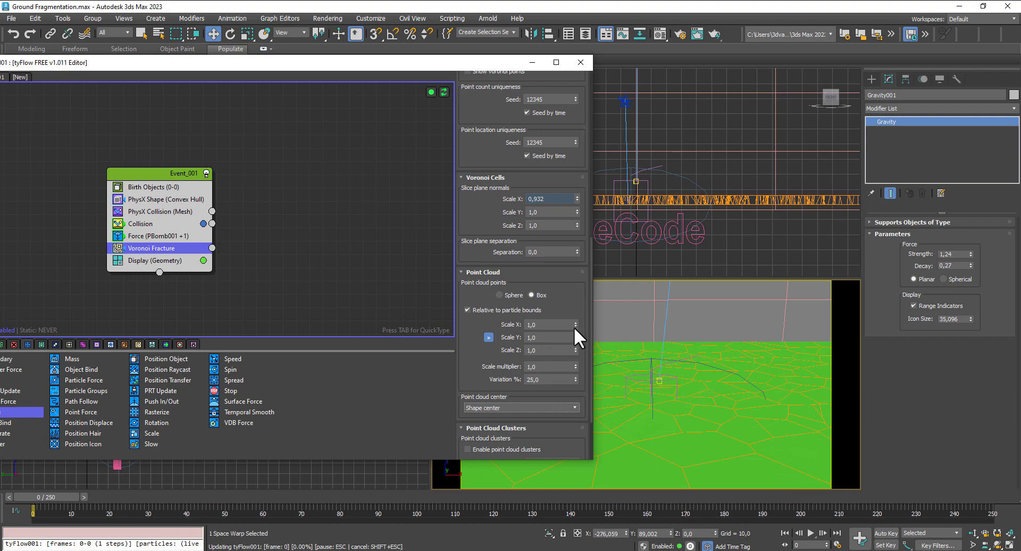
left_click_drag(573, 326, 576, 364)
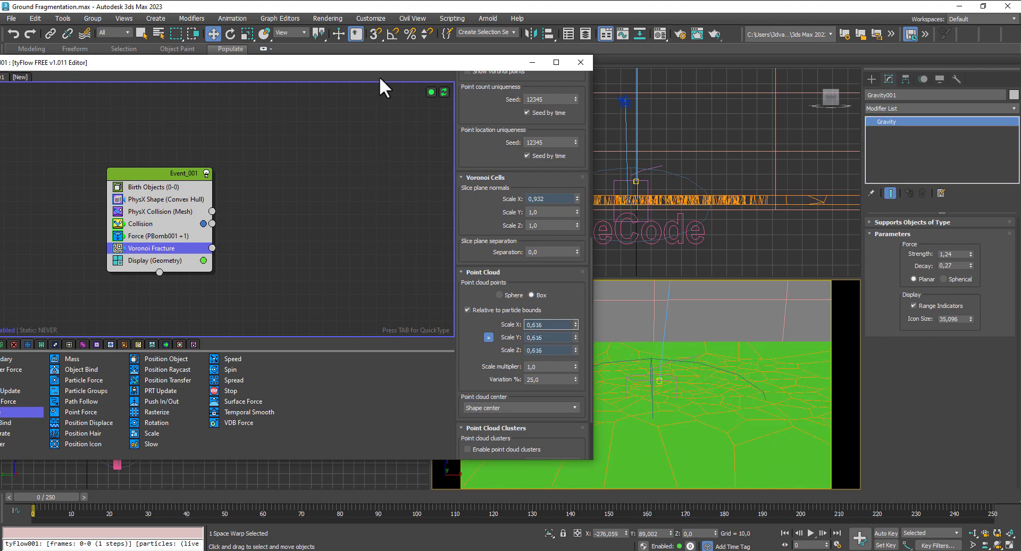
- Examine how the slab's fracture cells are distributed around the WeCode text in the Top view
left_click_drag(379, 63, 539, 280)
middle_click(180, 163)
scroll(169, 162, "up", 3)
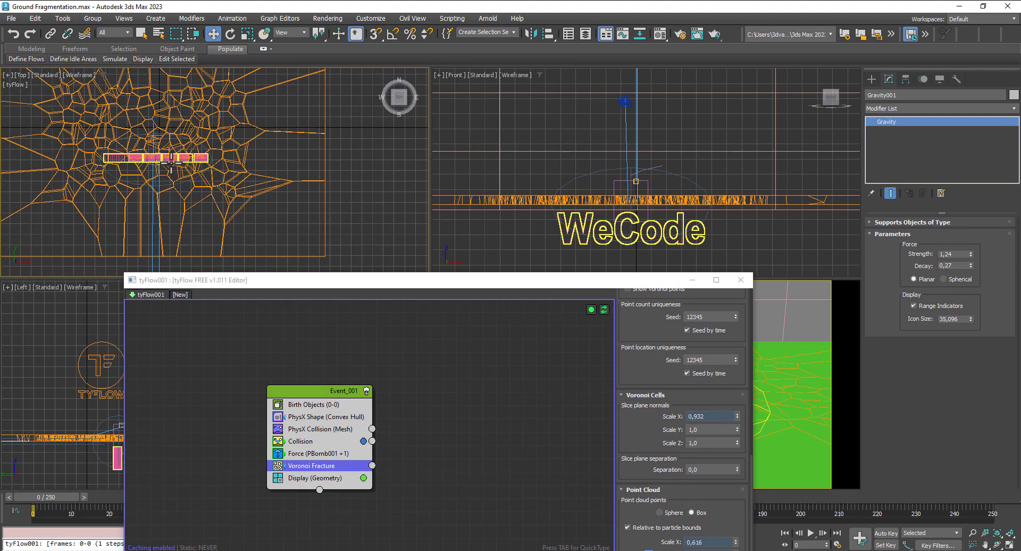
middle_click_drag(274, 191, 303, 201)
scroll(325, 219, "down", 1)
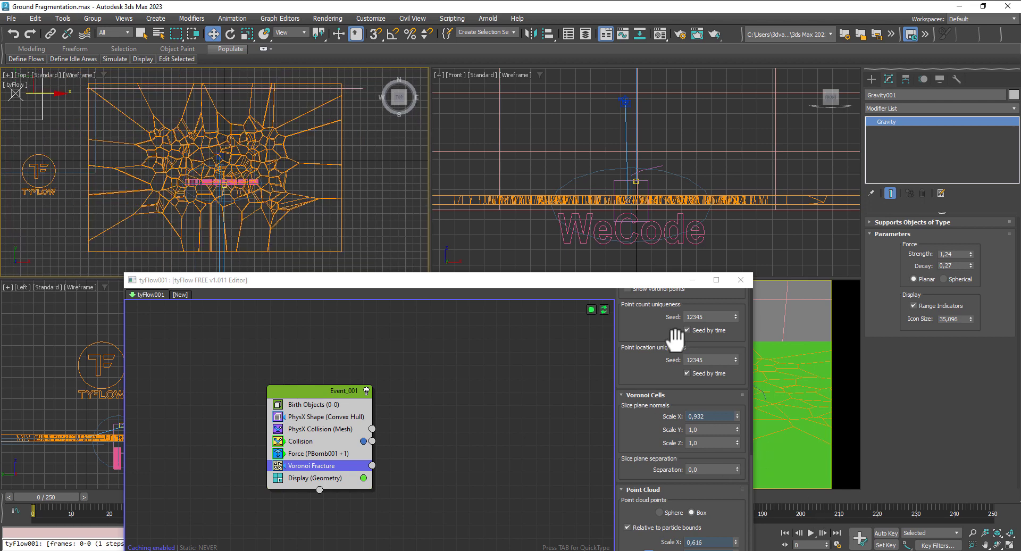
- Reduce the Voronoi point cloud's X, Y and Z scale to about 0.364
left_click_drag(660, 282, 874, 60)
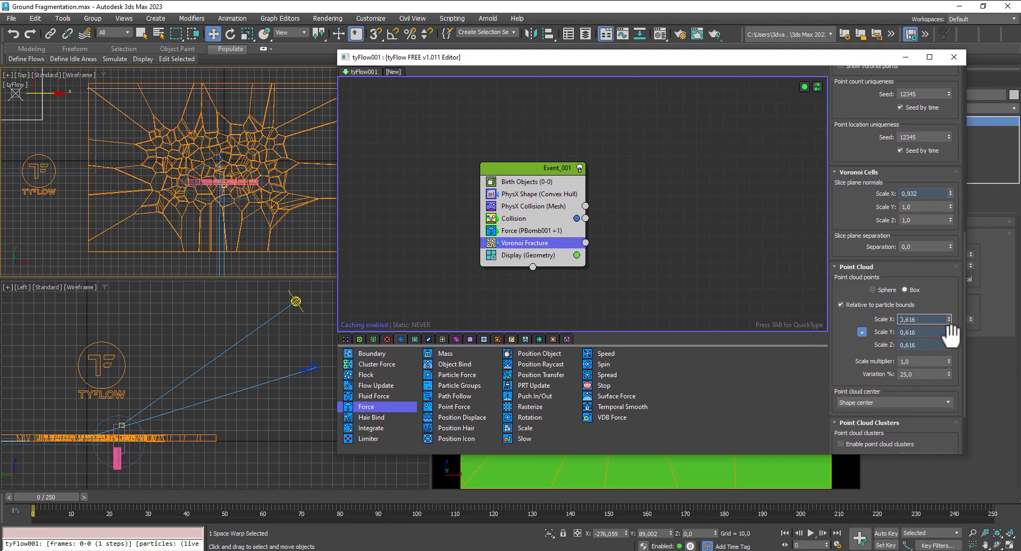
left_click_drag(946, 333, 946, 363)
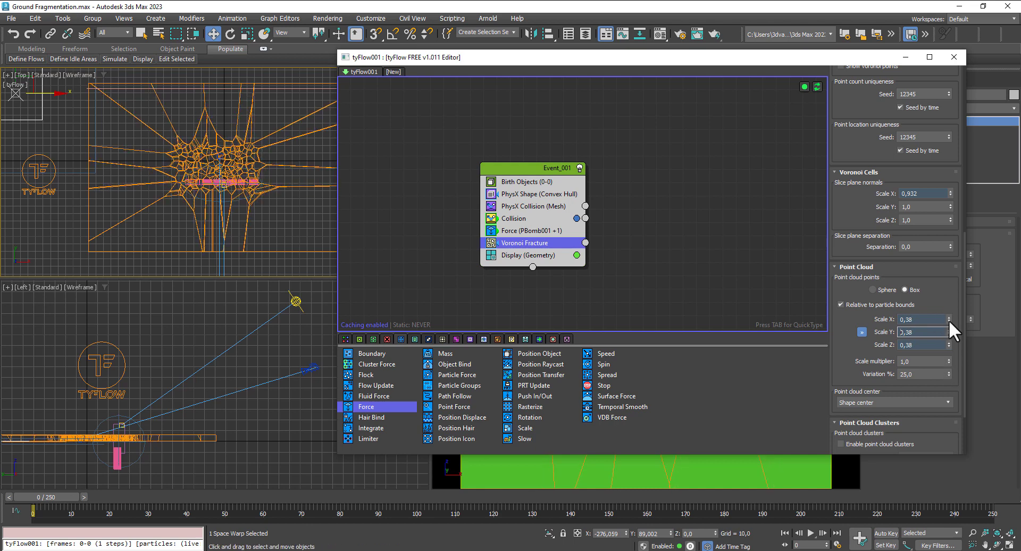
mouse_move(948, 320)
left_mouse_down()
mouse_move(948, 333)
mouse_move(948, 321)
left_mouse_up()
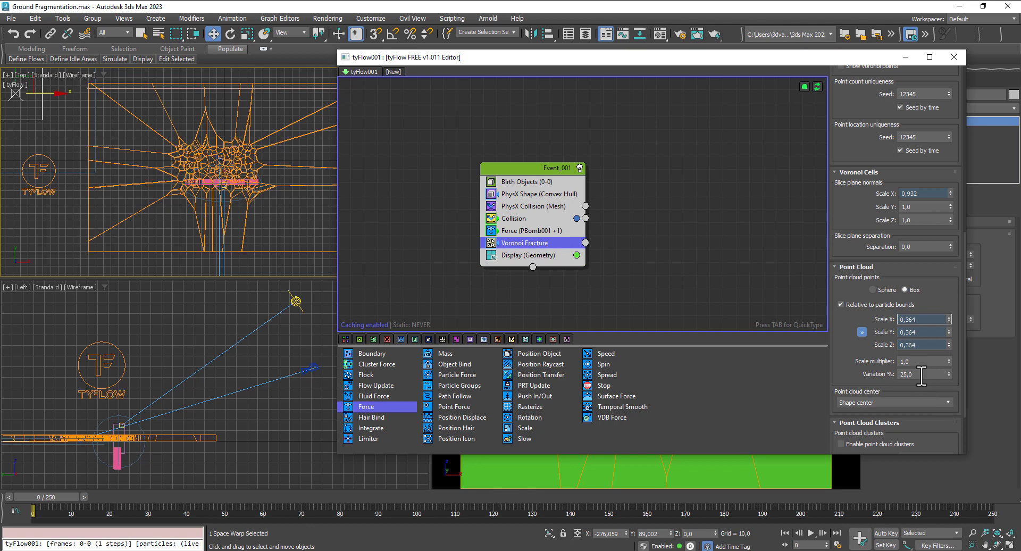
- Set the point cloud's variation to 50%, its scale multiplier to 0.992 and its X, Y and Z scale to about 0.404
left_click_drag(925, 374, 830, 376)
key("Return")
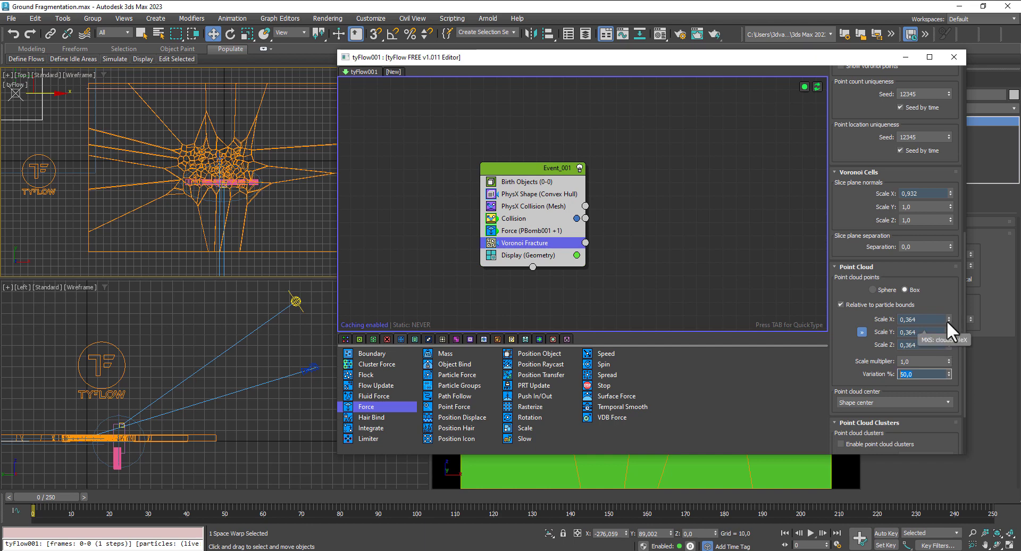
mouse_move(948, 360)
left_mouse_down()
mouse_move(946, 349)
mouse_move(943, 375)
left_mouse_up()
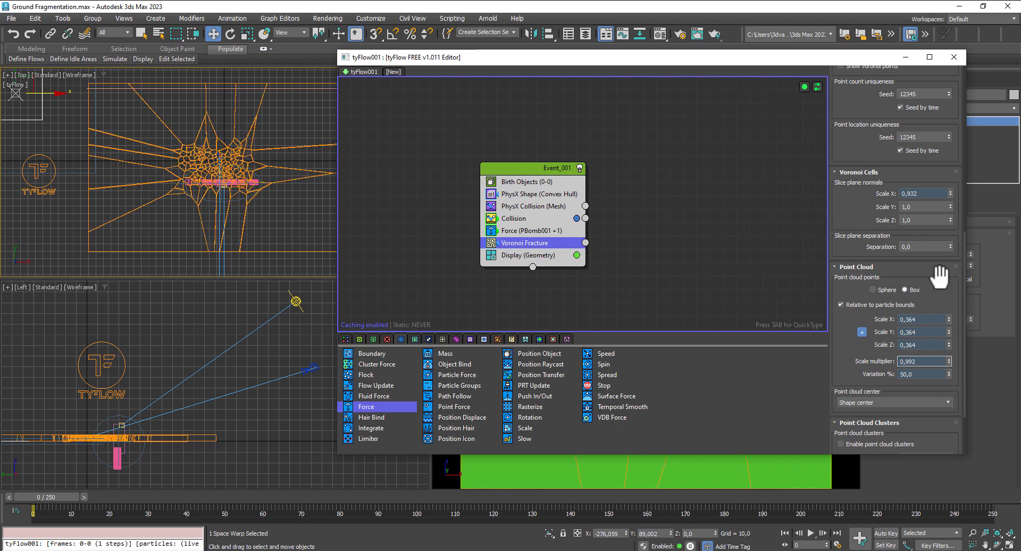
left_click_drag(946, 323, 944, 317)
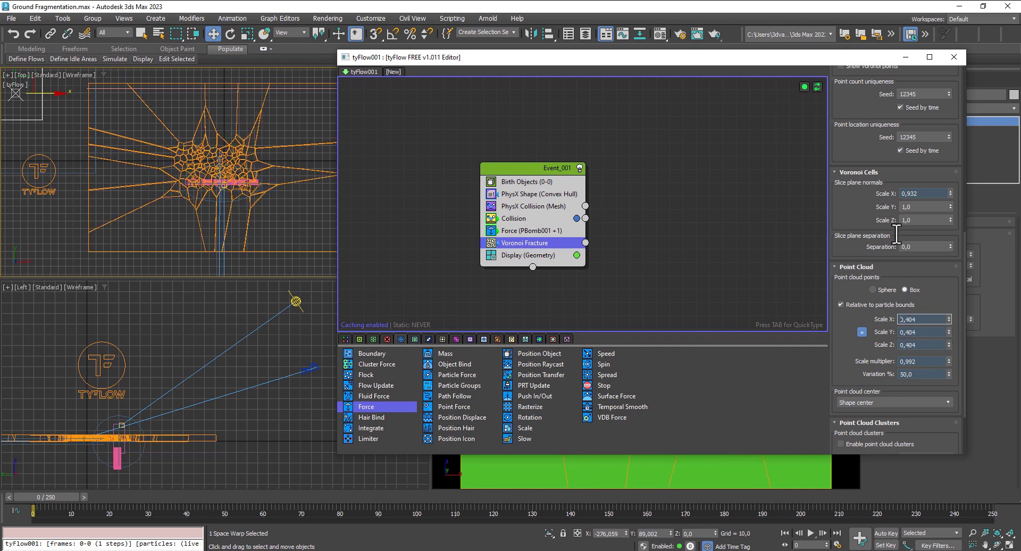
- Move the tyFlow icon beside the slab to about X -240.949, Y -28.627 in the Top view
left_click(24, 172)
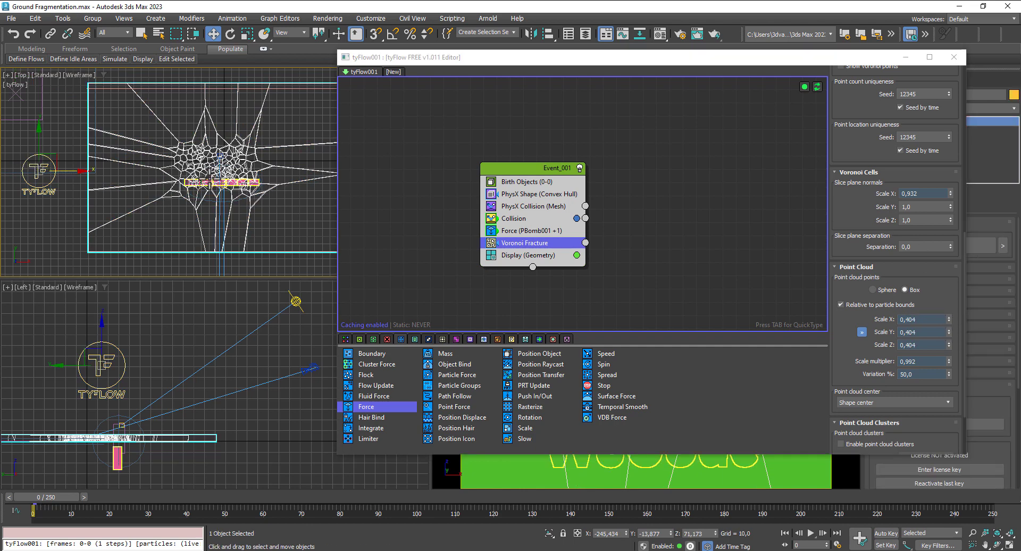
scroll(177, 148, "up", 2)
scroll(195, 152, "down", 4)
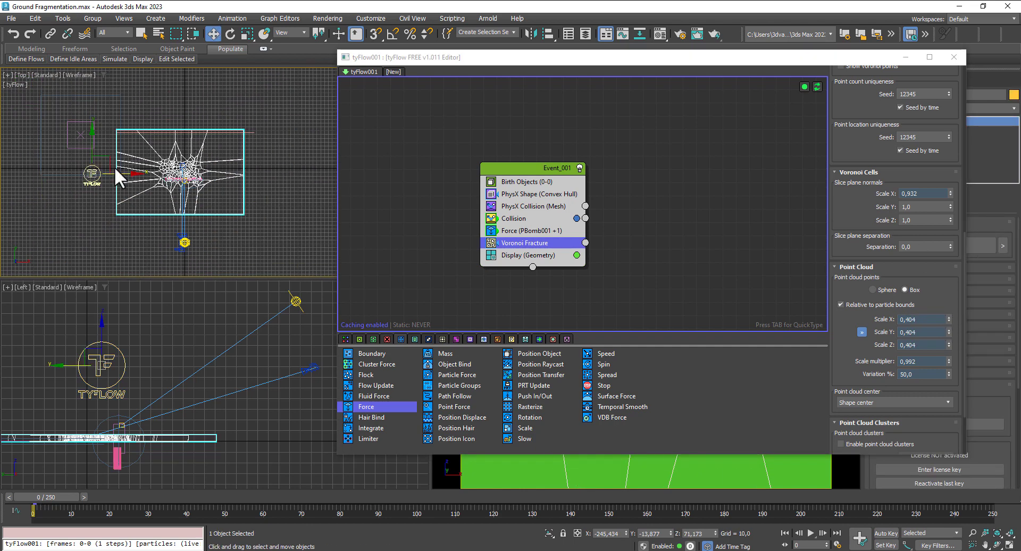
scroll(121, 178, "up", 2)
left_click_drag(84, 165, 84, 176)
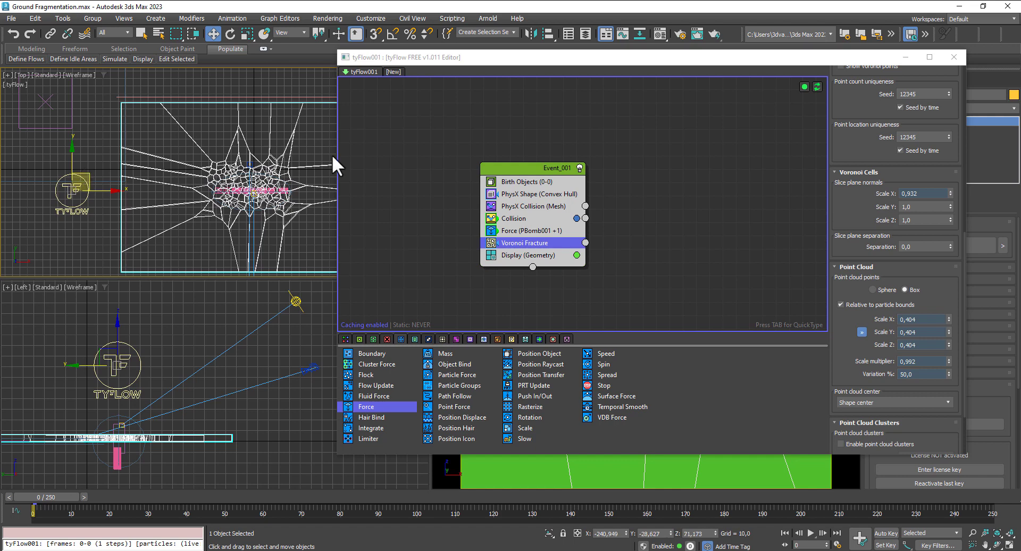
- Raise the Voronoi Fracture point count to 2200
left_click_drag(633, 54, 229, 24)
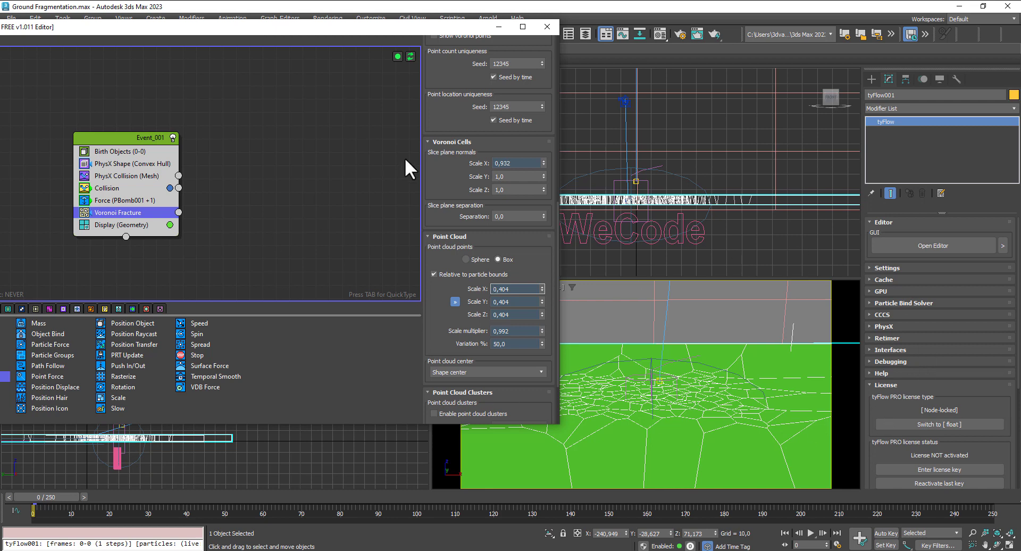
scroll(500, 138, "up", 4)
scroll(519, 107, "up", 7)
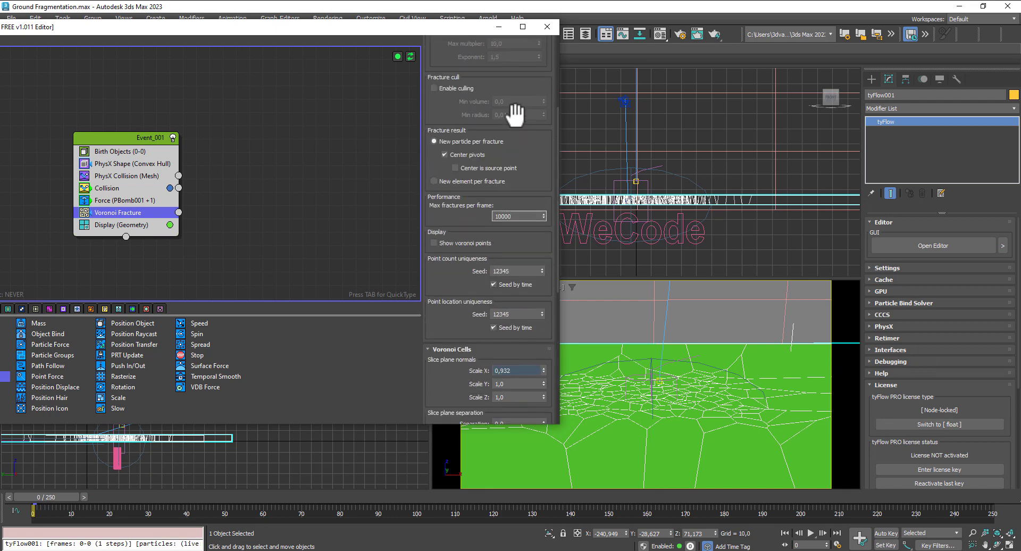
double_click(516, 111)
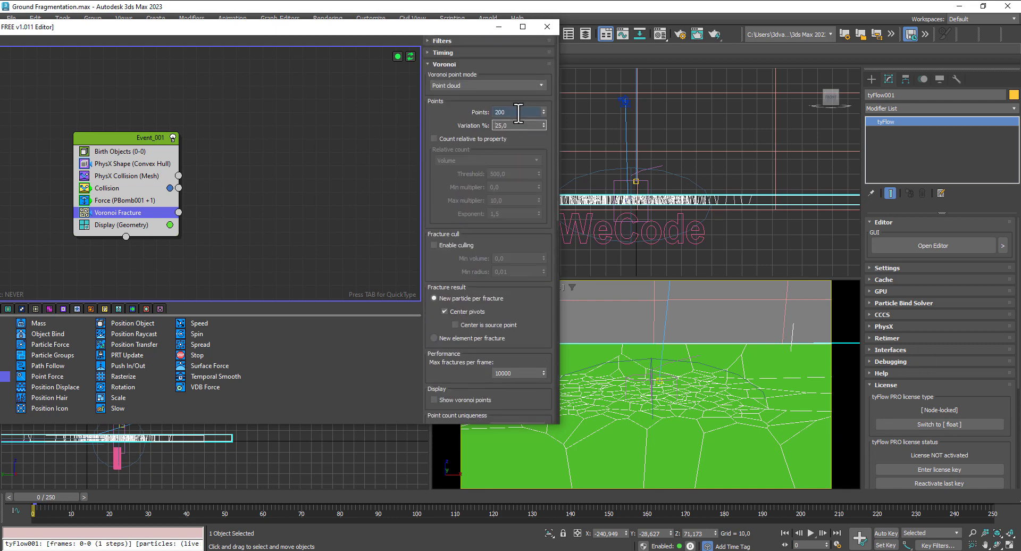
type("2")
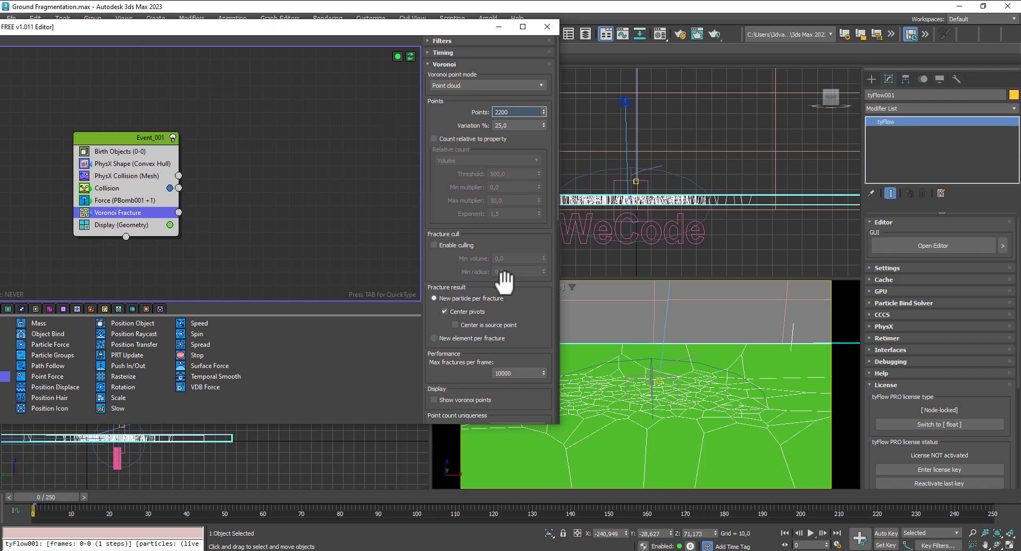
key("Return")
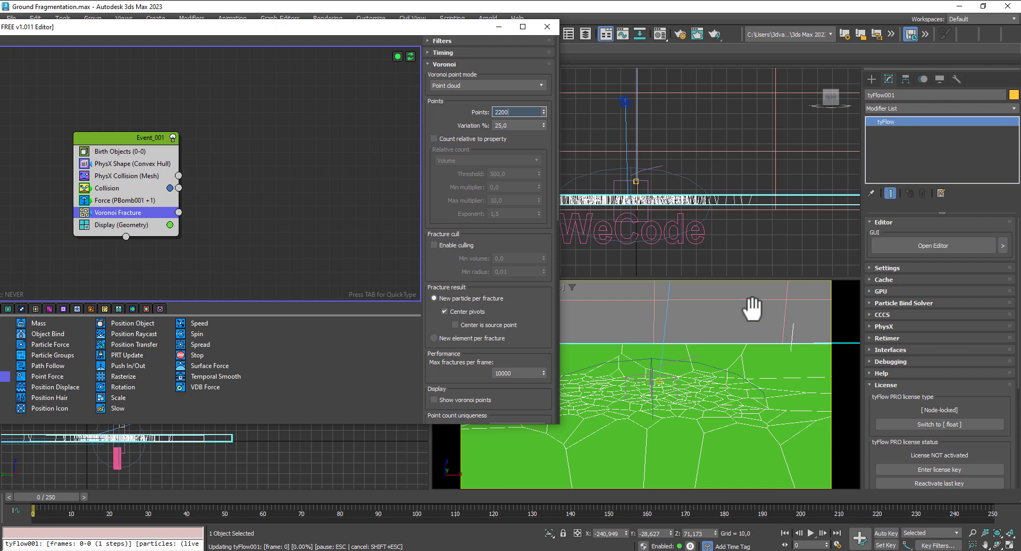
- Play the fragmentation simulation to about frame 164 and return to frame 0
left_click(827, 533)
left_click(827, 532)
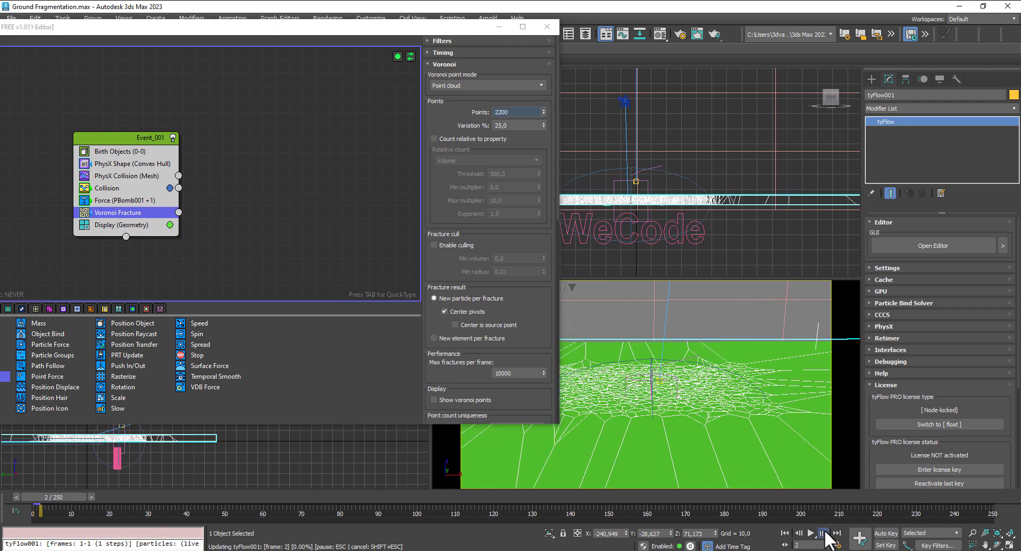
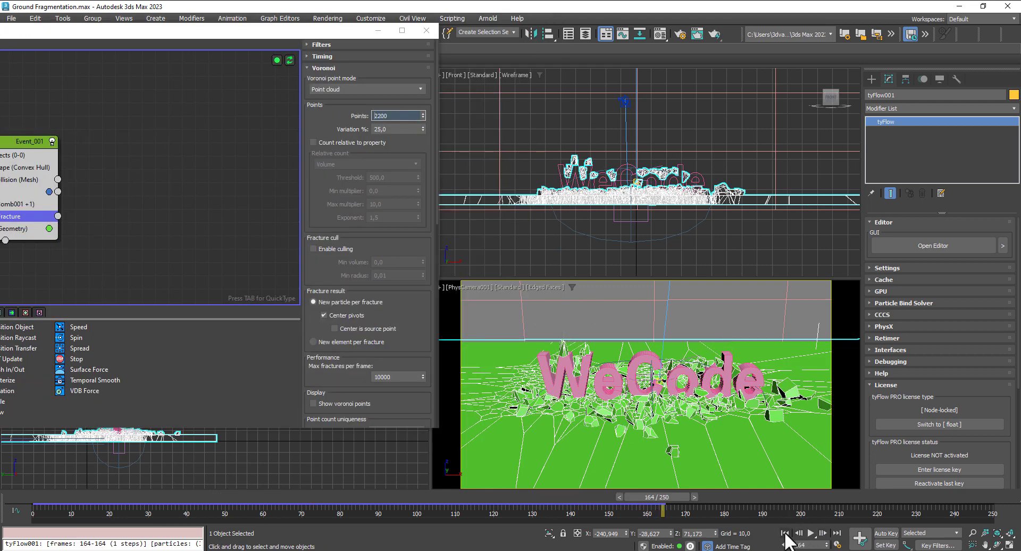
left_click(784, 533)
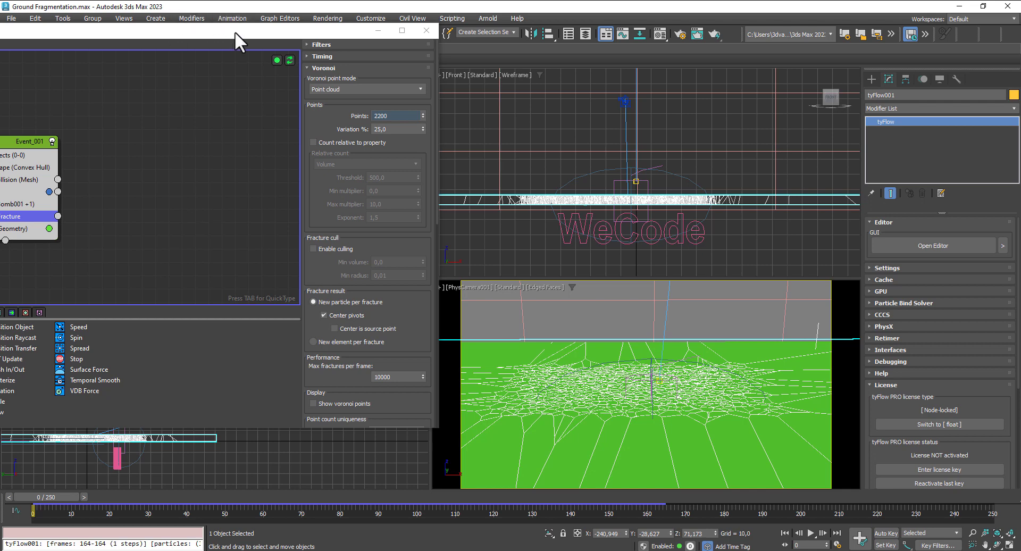
- Enable the cap material ID override in the Voronoi fracture slices and set the ID to 2
left_click_drag(235, 31, 304, 30)
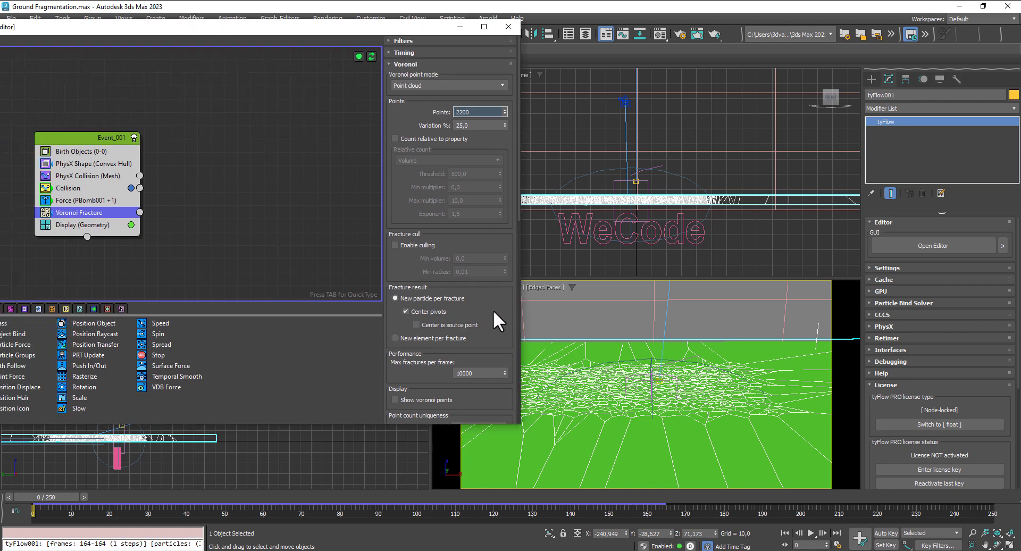
left_click_drag(493, 311, 466, 69)
left_click_drag(474, 311, 407, 20)
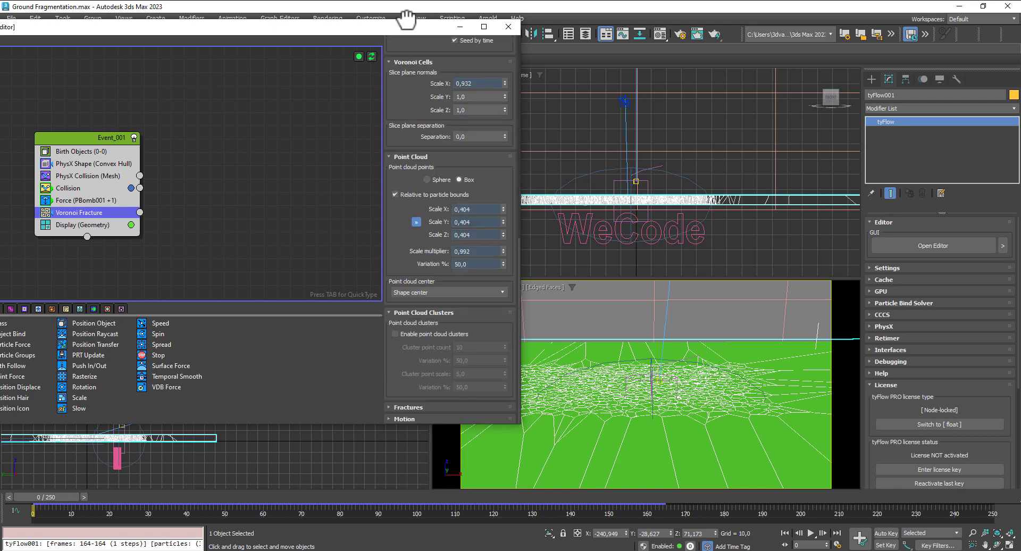
left_click(406, 407)
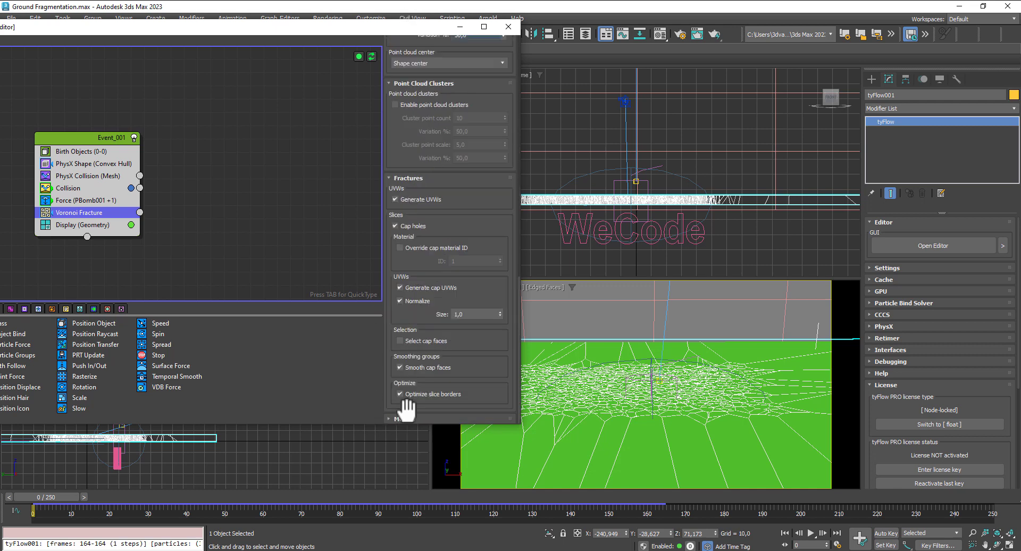
left_click(401, 247)
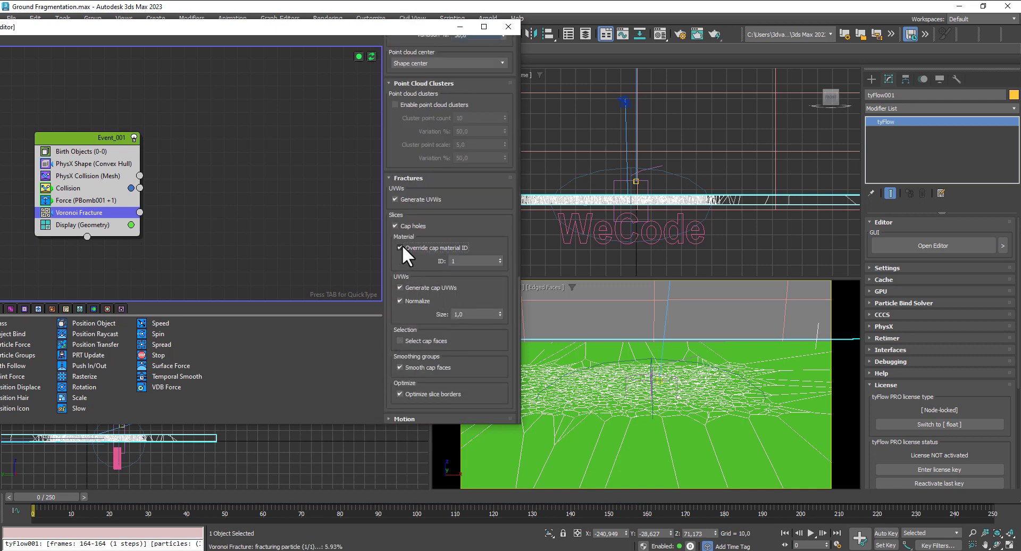
double_click(459, 260)
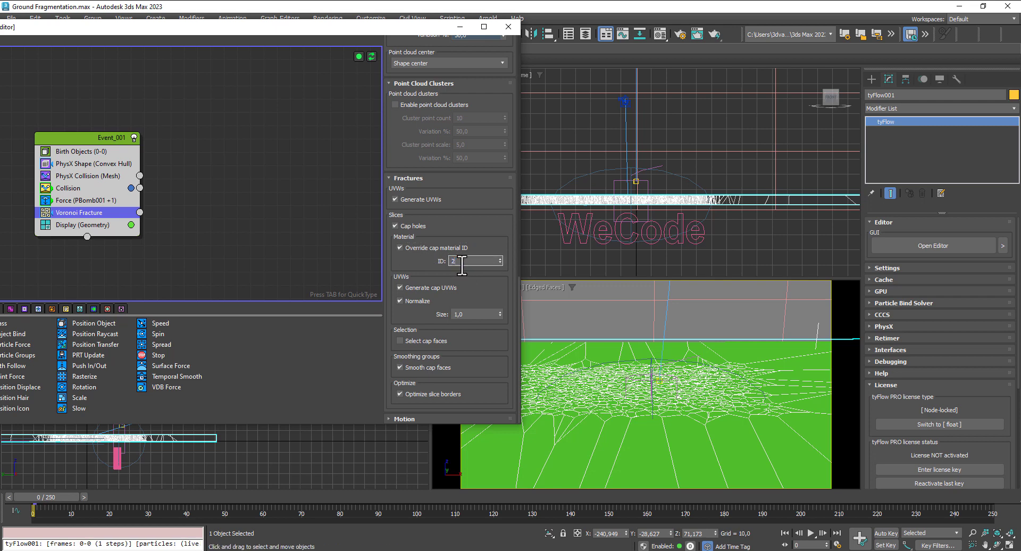
key("Return")
- Convert the 02 - Default material to Multi/Sub-Object with two sub-materials
left_click(659, 32)
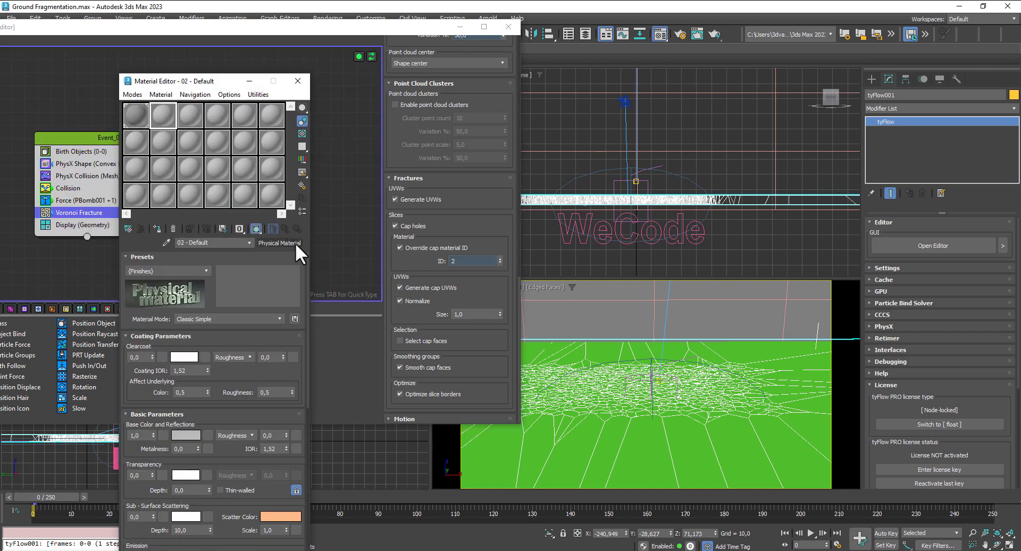
left_click(294, 243)
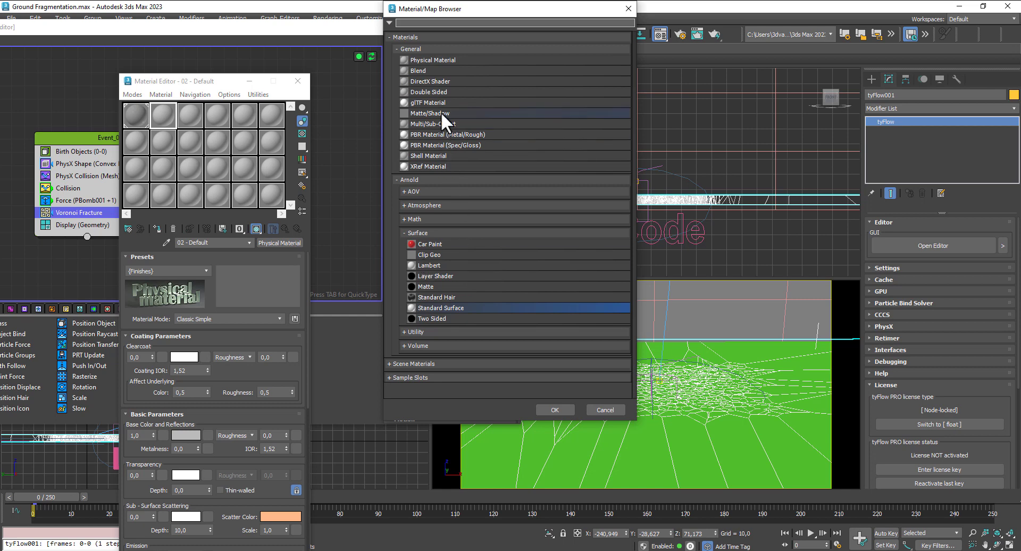
double_click(452, 123)
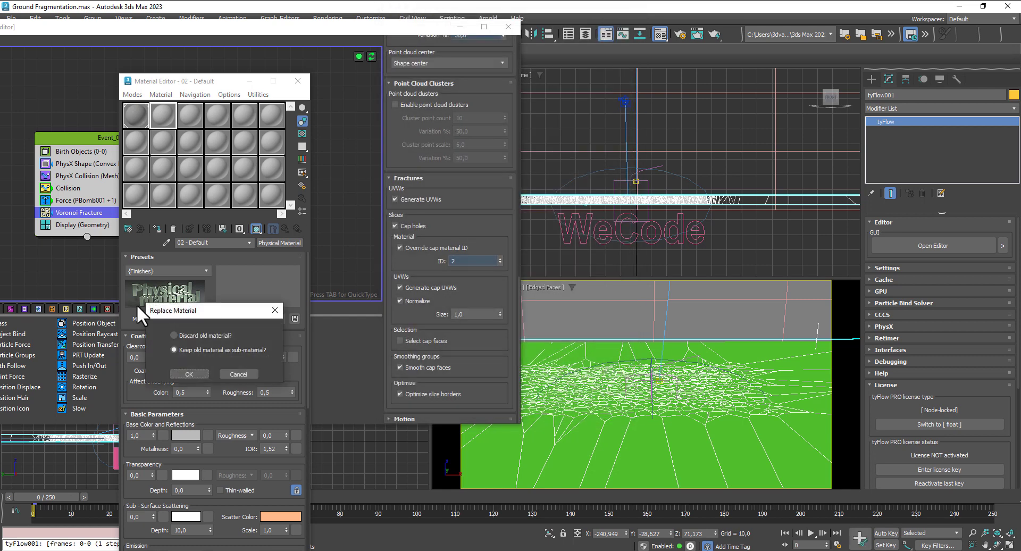
left_click(193, 376)
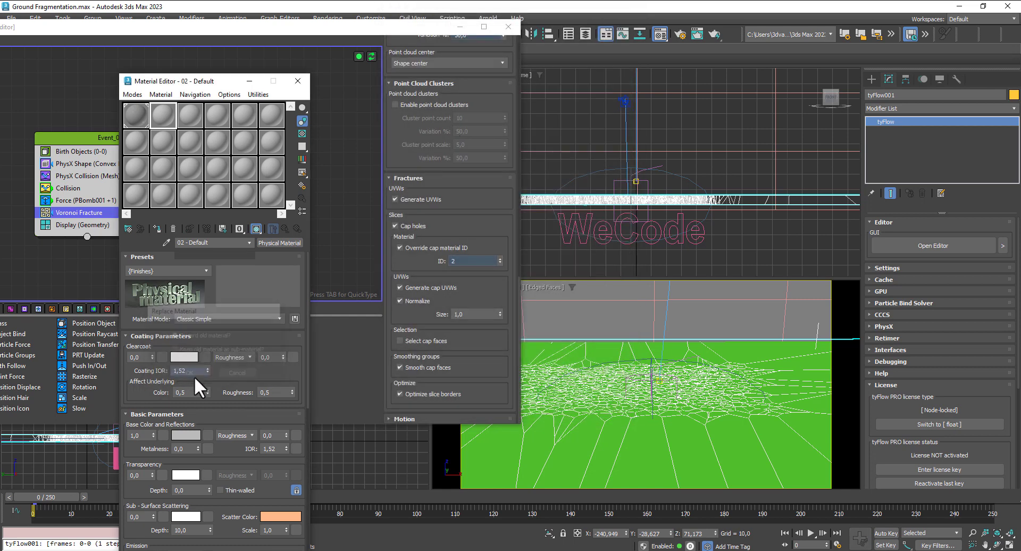
left_click(170, 271)
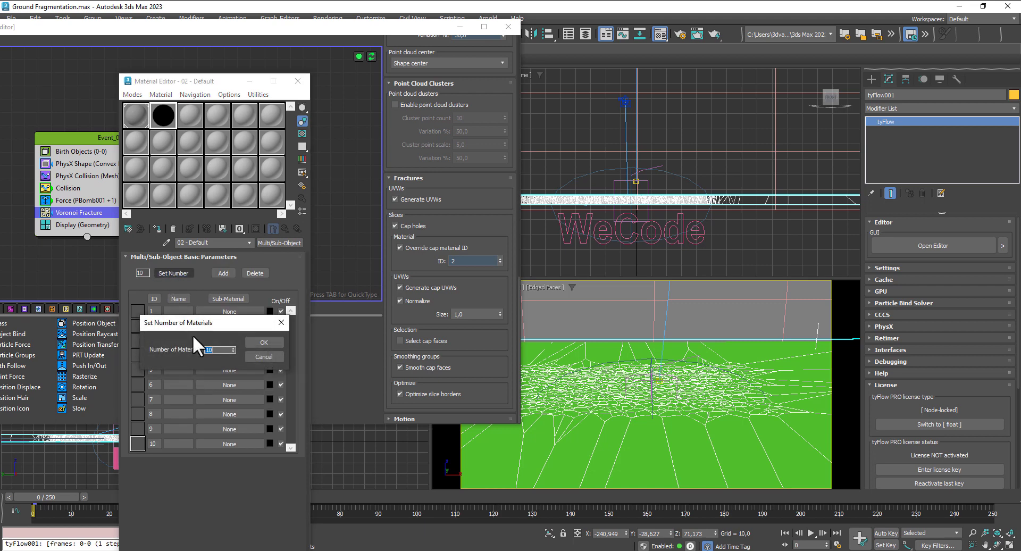
left_click(270, 339)
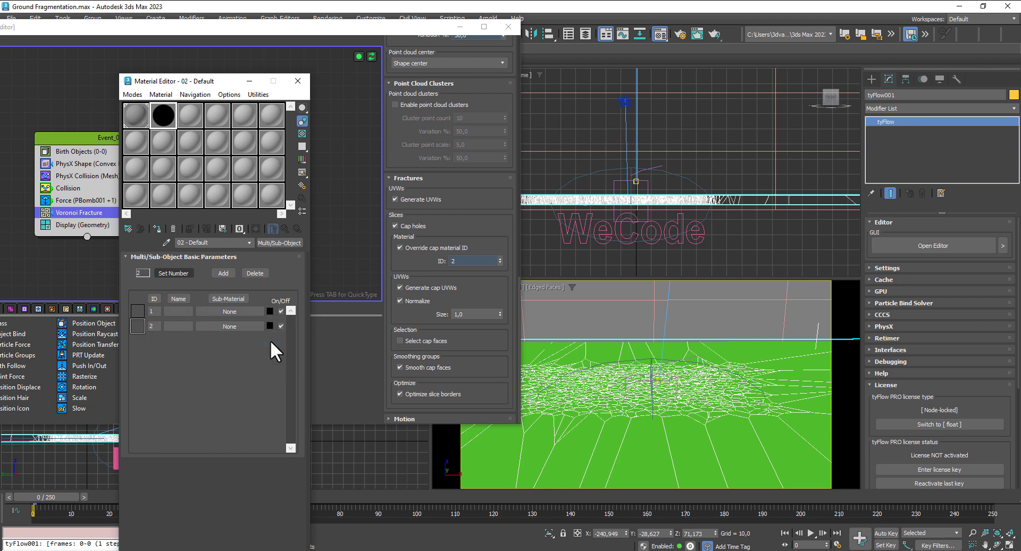
- Assign a Standard Surface to sub-material 1, with the base colour copied from 01 - Default and a lowered specular weight
left_click(229, 311)
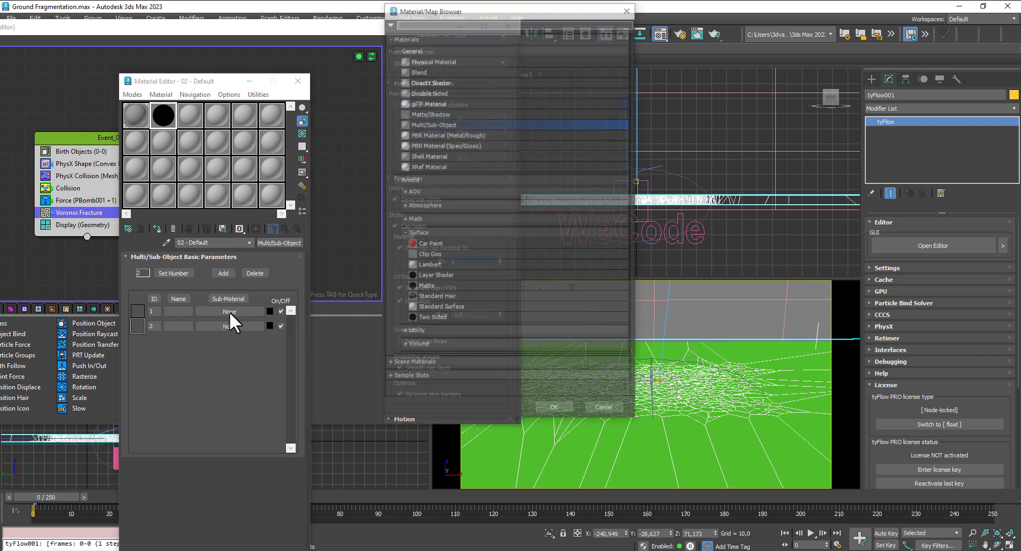
double_click(441, 307)
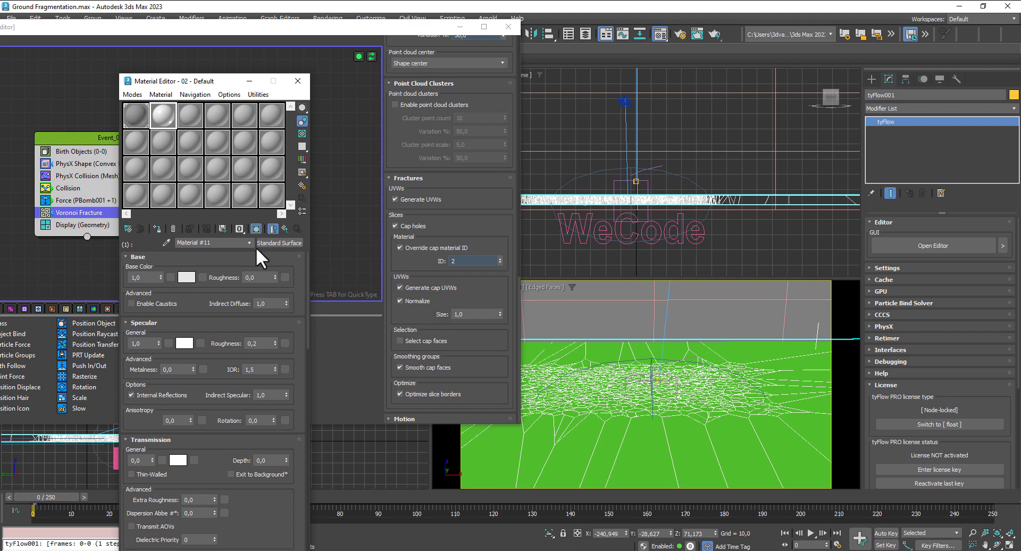
left_click(140, 117)
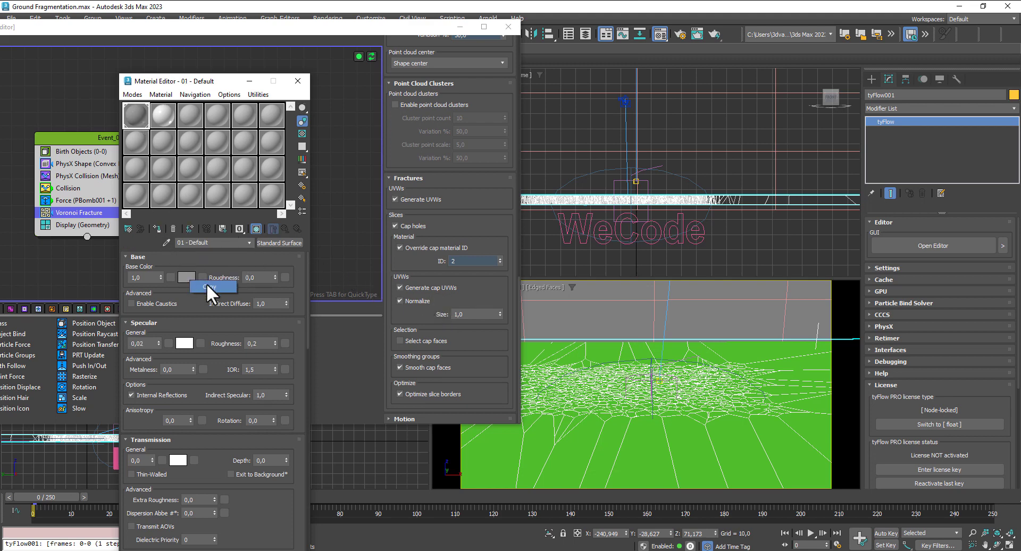
left_click(164, 116)
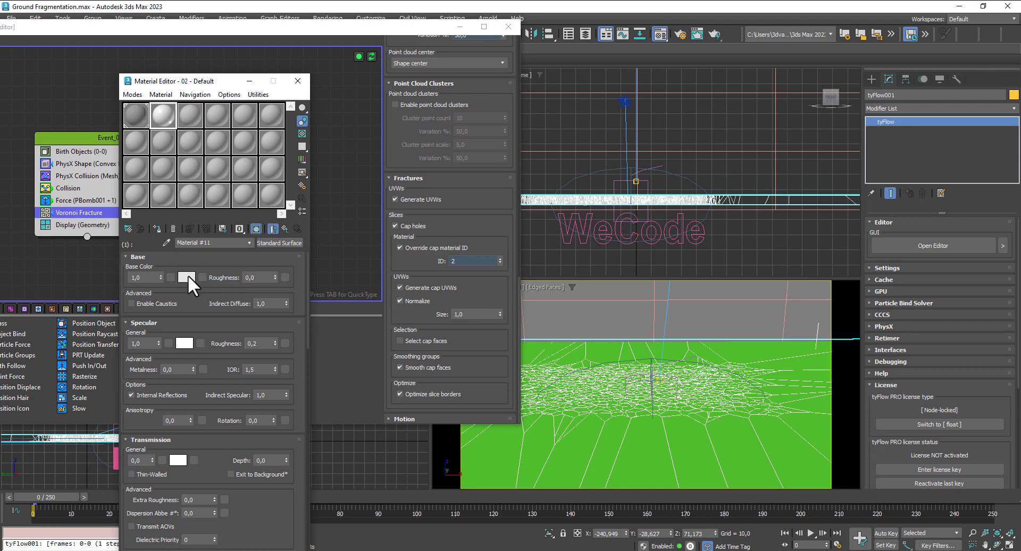
left_click_drag(158, 343, 155, 433)
left_click(282, 230)
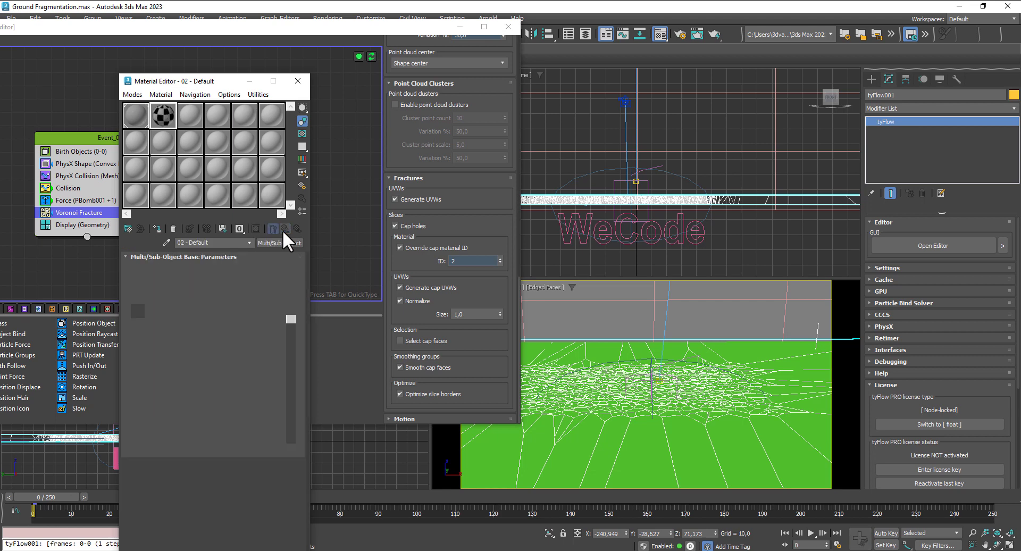
- Assign an Arnold Standard Surface to sub-material 2
left_click(243, 324)
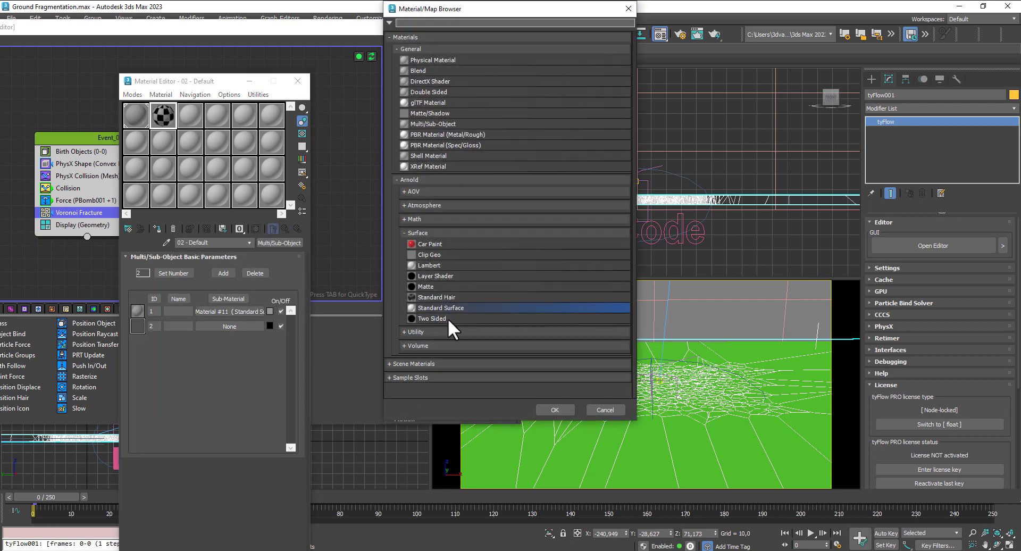
double_click(448, 309)
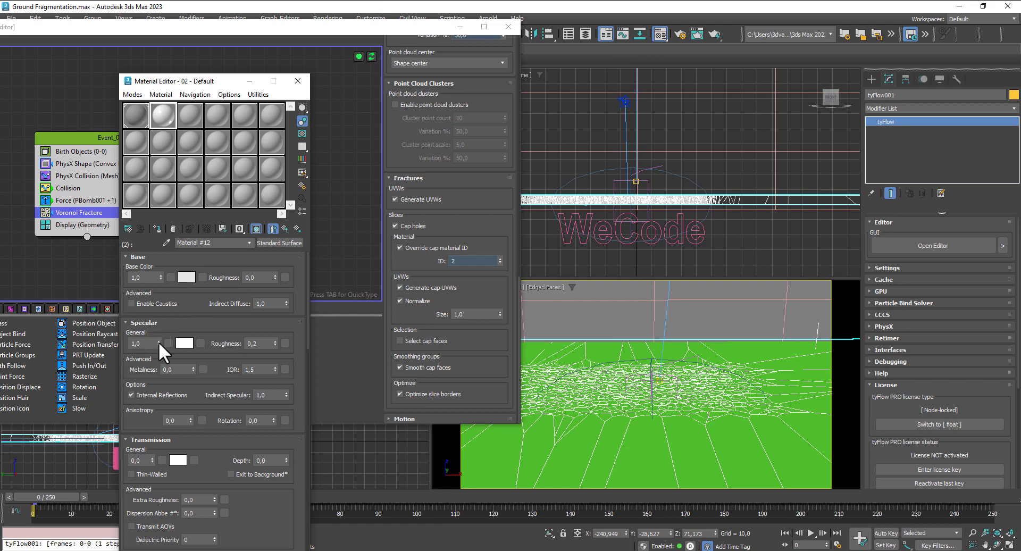
- Lower sub-material 2's specular weight to 0 and assign the 02 - Default Multi/Sub-Object material to the tyFlow object
left_click_drag(159, 346, 159, 426)
left_click(284, 228)
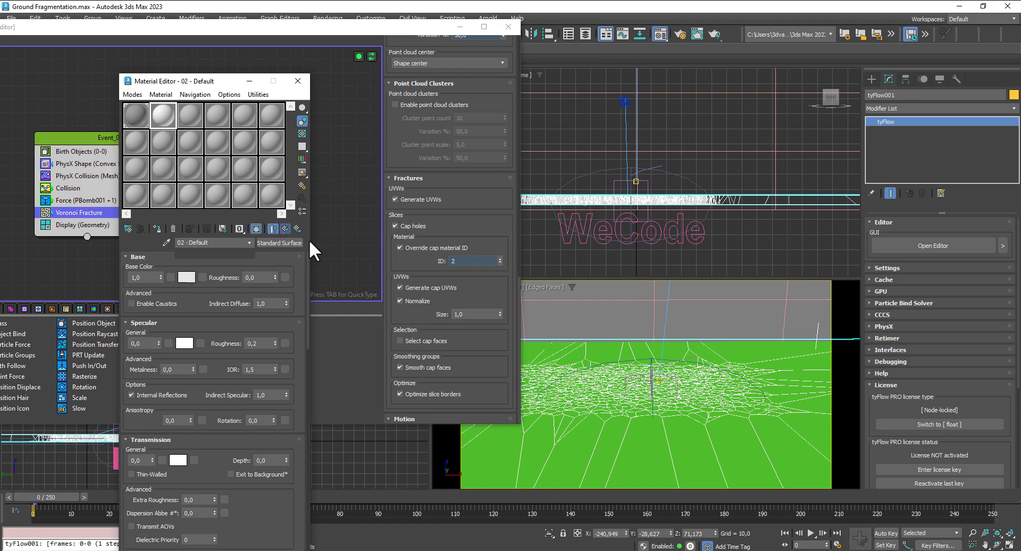
middle_click_drag(615, 127, 738, 126)
scroll(645, 145, "down", 5)
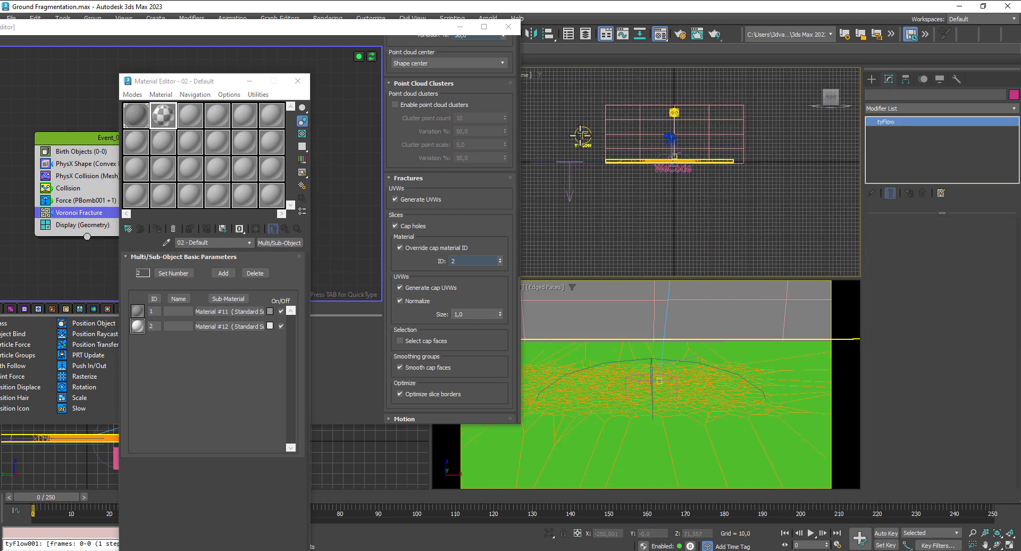
left_click(158, 224)
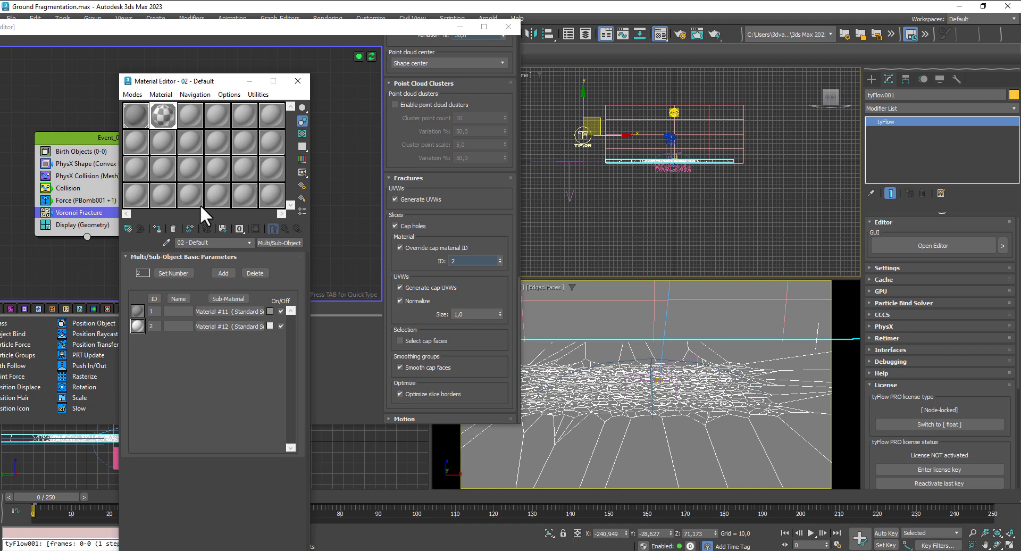
left_click(298, 82)
- Advance the tyFlow simulation to frame 61 and return to the first frame
left_click(275, 496)
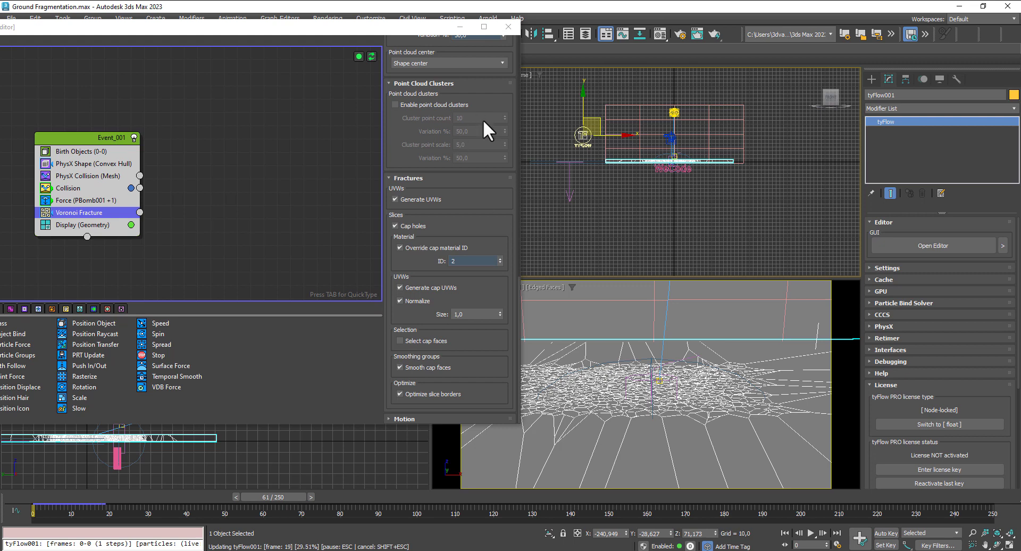
left_click(784, 533)
- Assign the 03 - Default material to the WeCode text and convert it to an Arnold Standard Surface
left_click(675, 193)
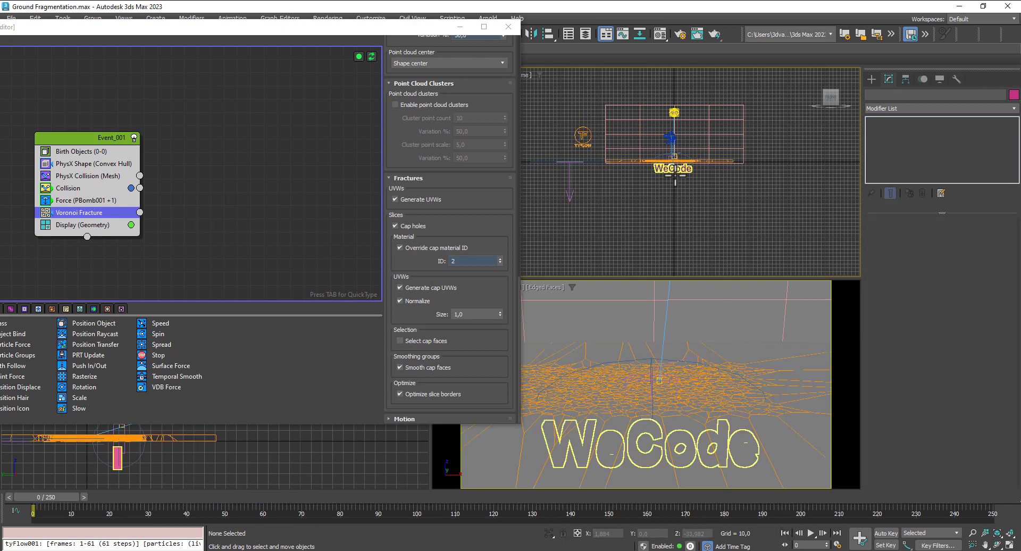
left_click(667, 171)
left_click(508, 26)
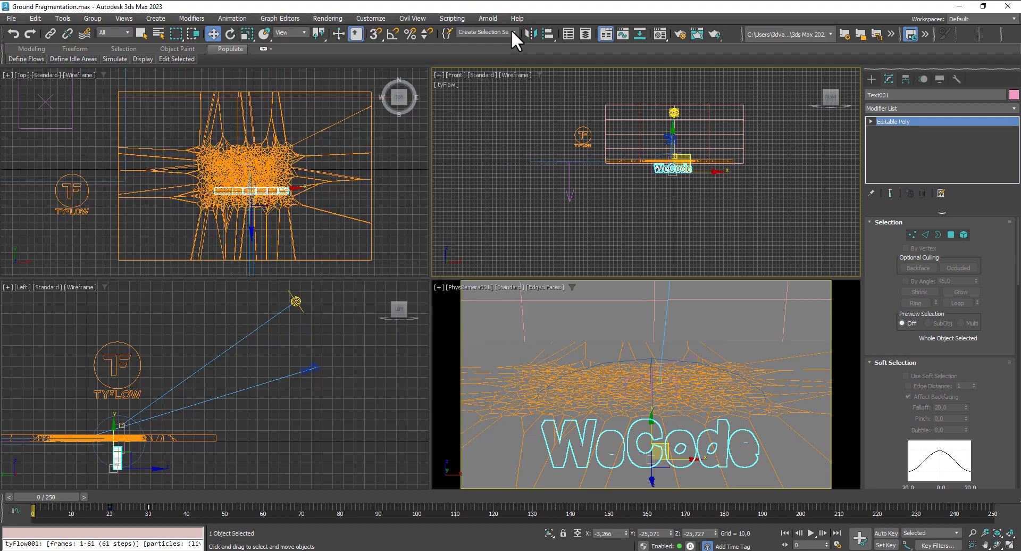
left_click(659, 33)
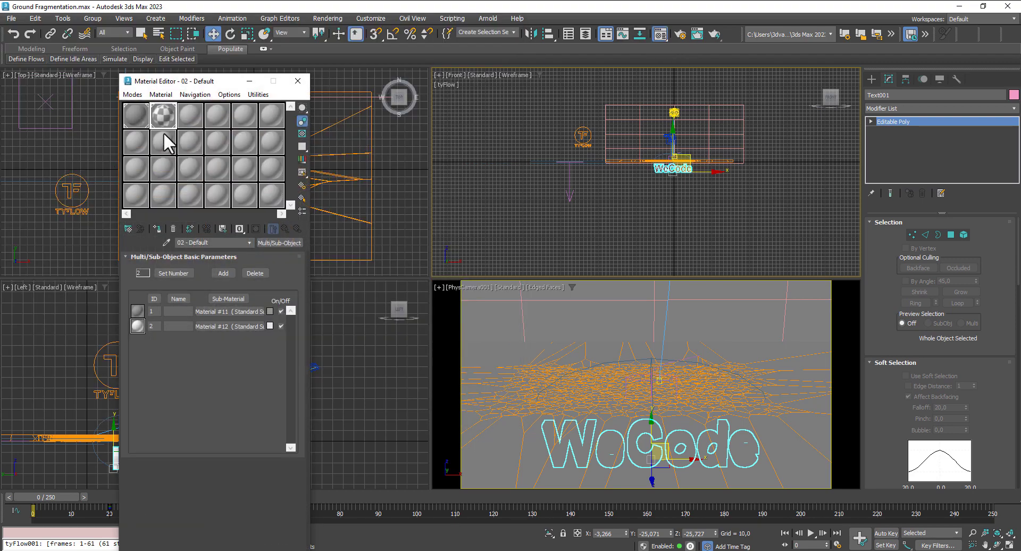
left_click(187, 112)
left_click(255, 229)
left_click(259, 243)
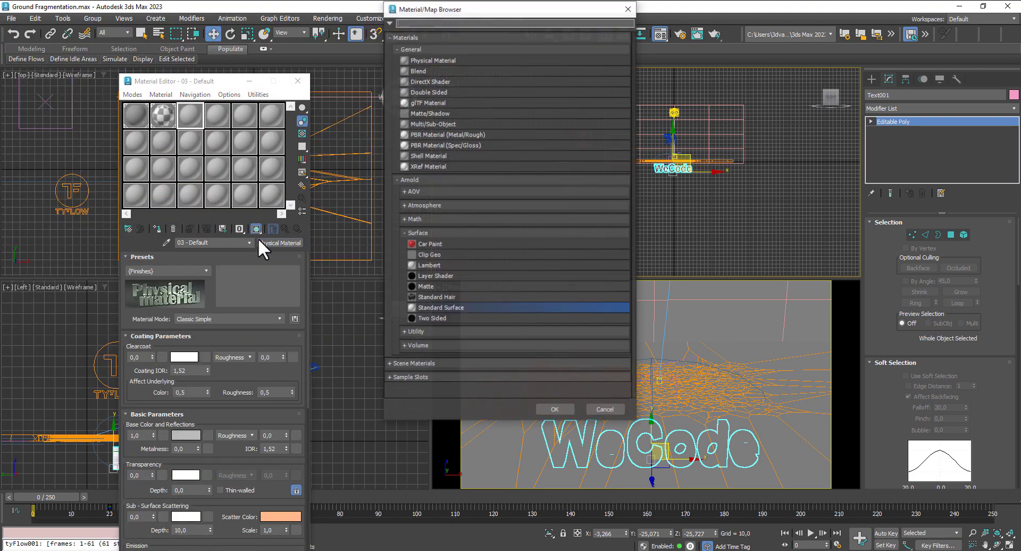
double_click(425, 307)
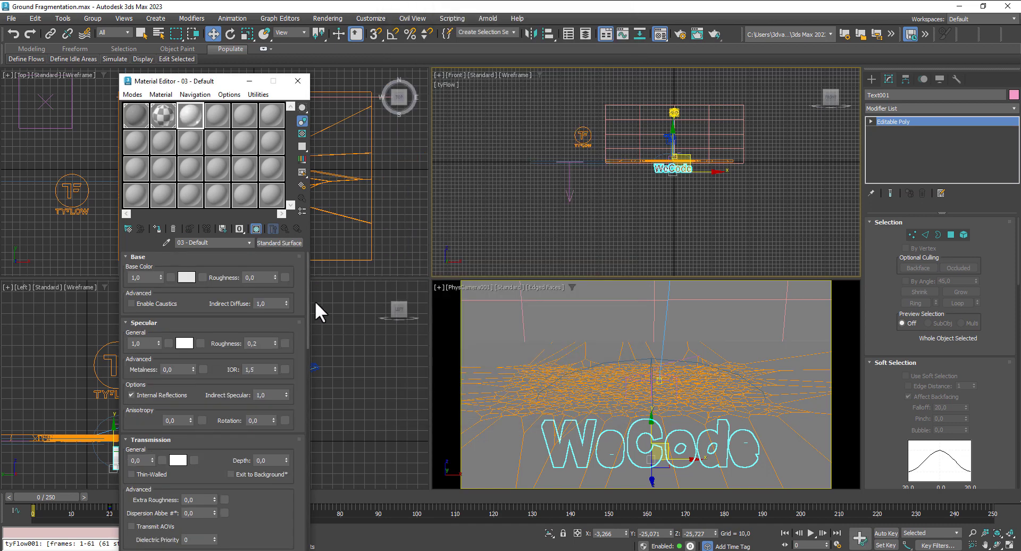
- Set the text material's base colour to pure saturated red and close the Material Editor
left_click(180, 274)
left_click_drag(25, 173, 18, 162)
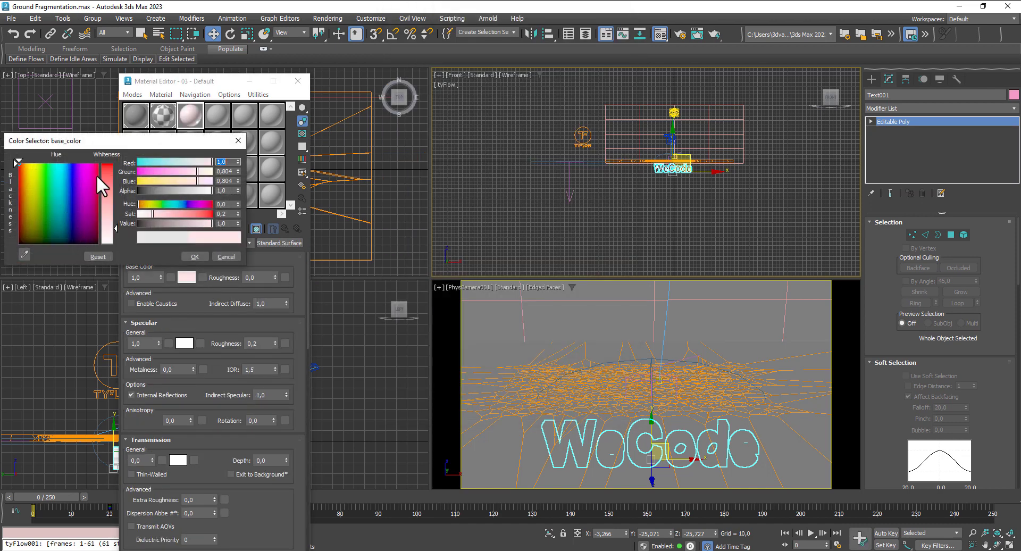
left_click_drag(102, 171, 105, 162)
left_click(195, 256)
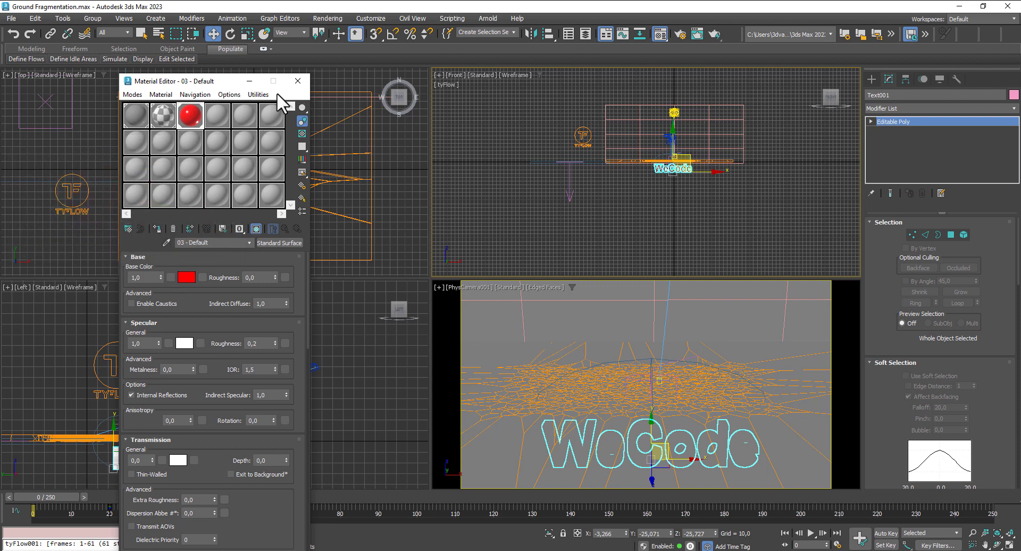
left_click(297, 81)
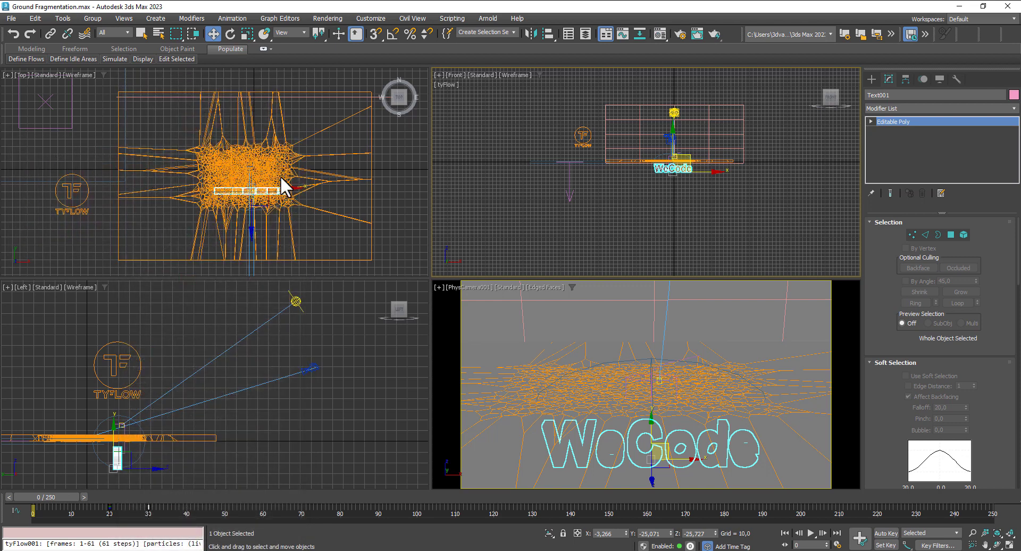
- Enable motion blur on the physical camera
left_click(311, 368)
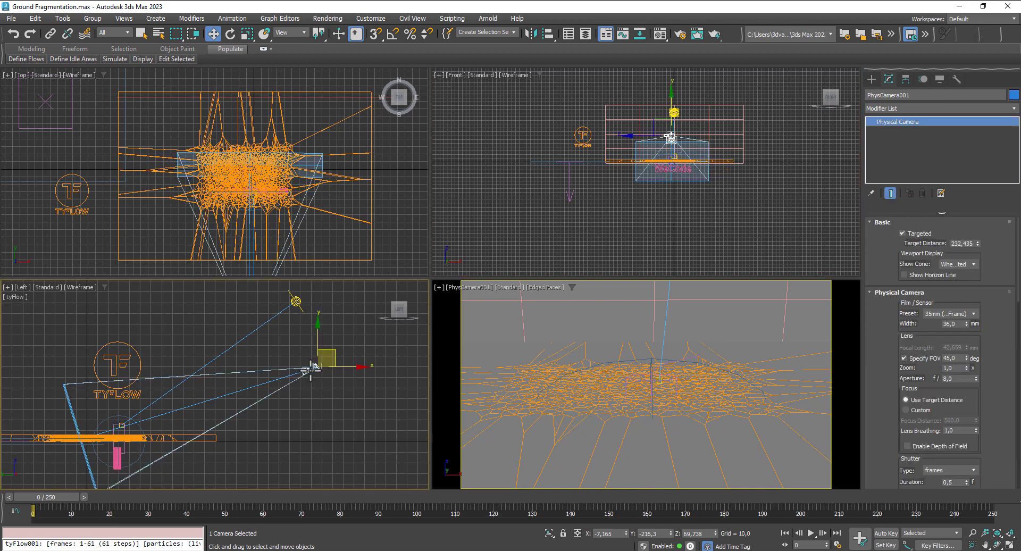
scroll(890, 378, "down", 5)
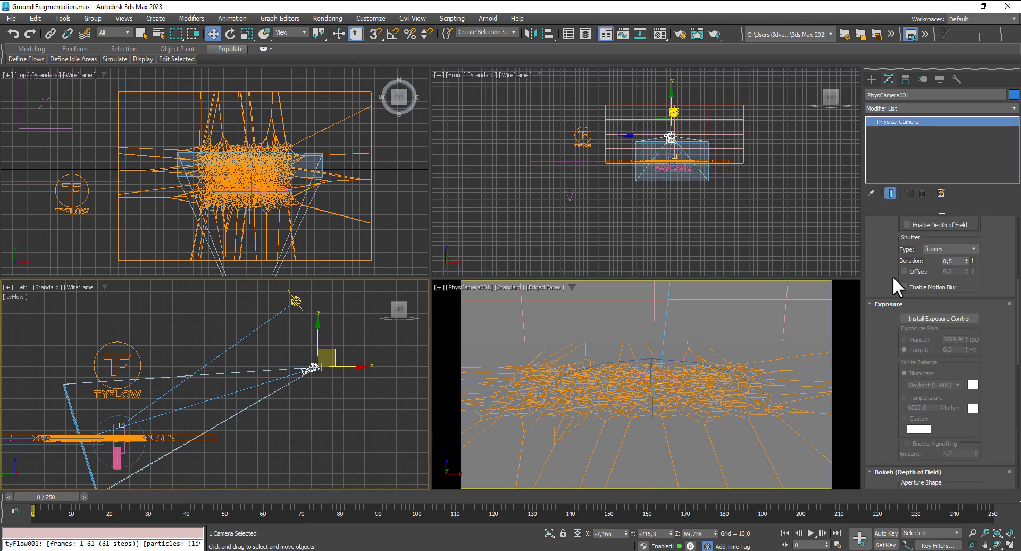
scroll(875, 331, "down", 8)
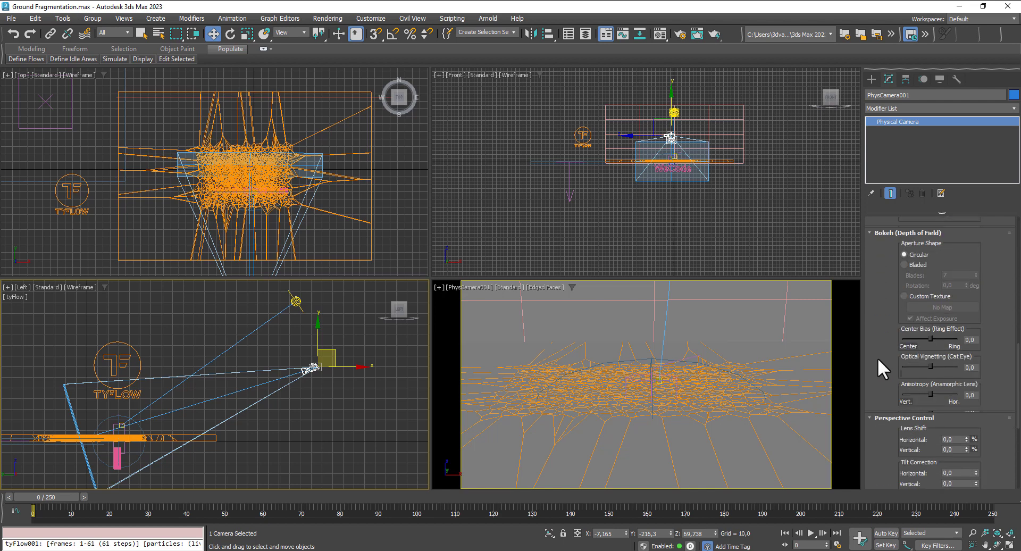
scroll(877, 357, "down", 6)
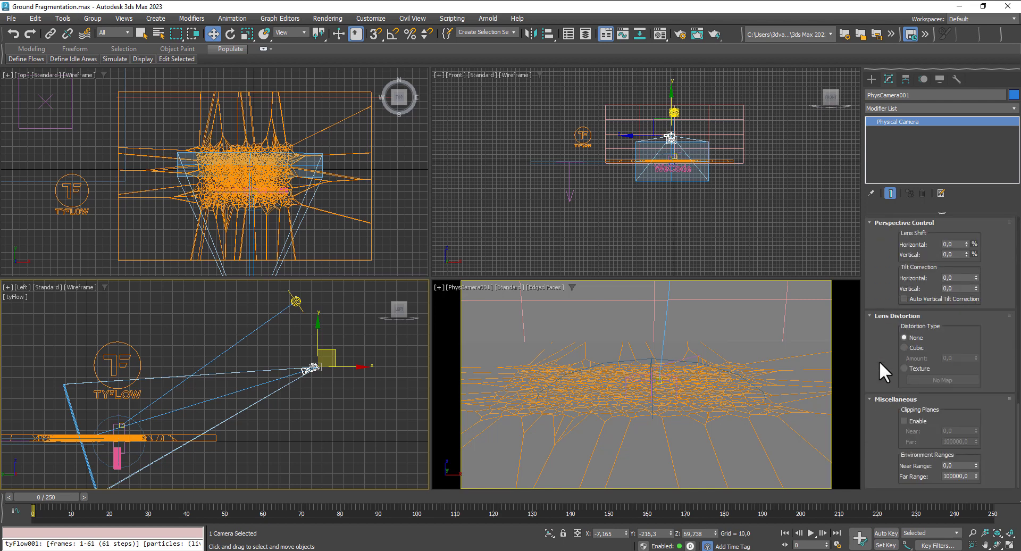
scroll(896, 377, "up", 1)
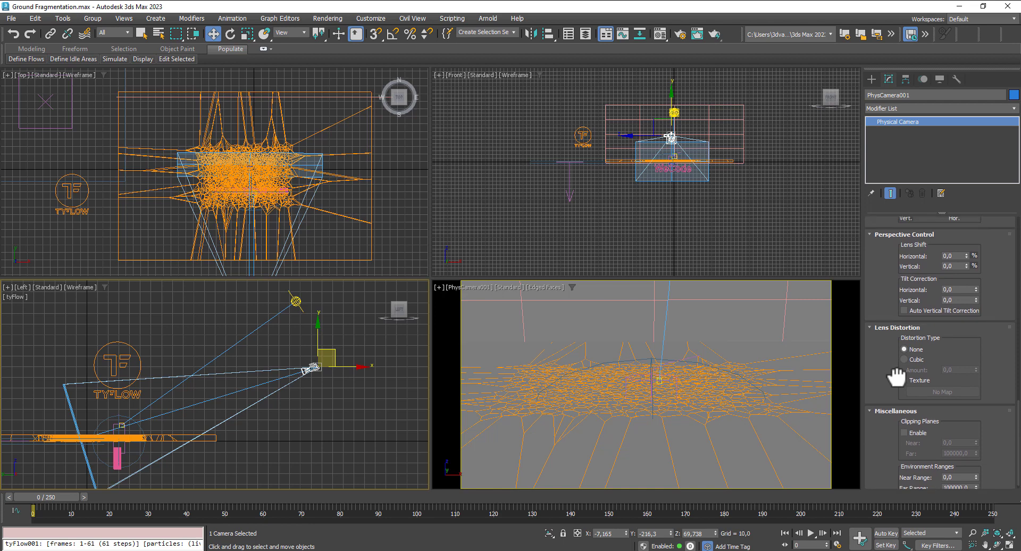
scroll(904, 351, "up", 8)
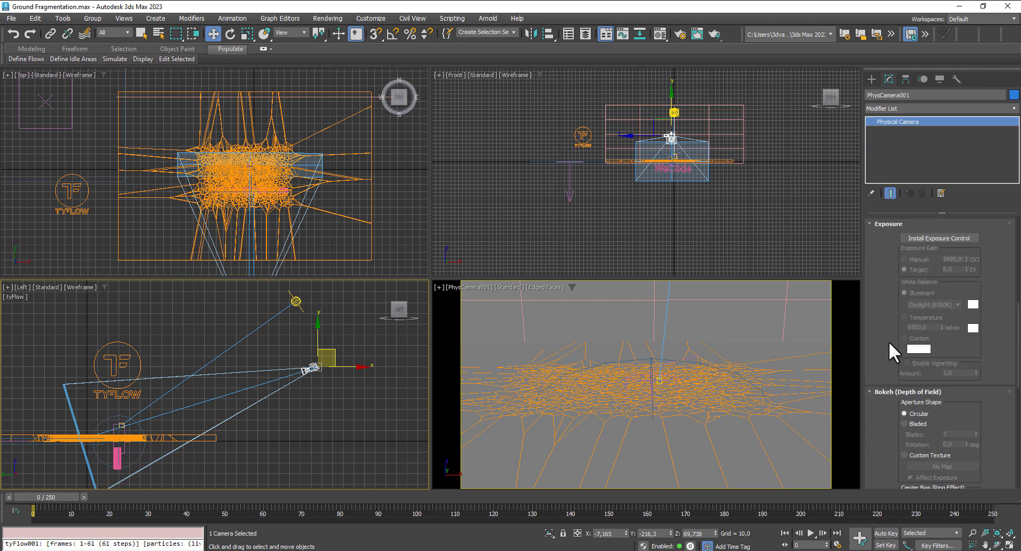
scroll(888, 340, "up", 5)
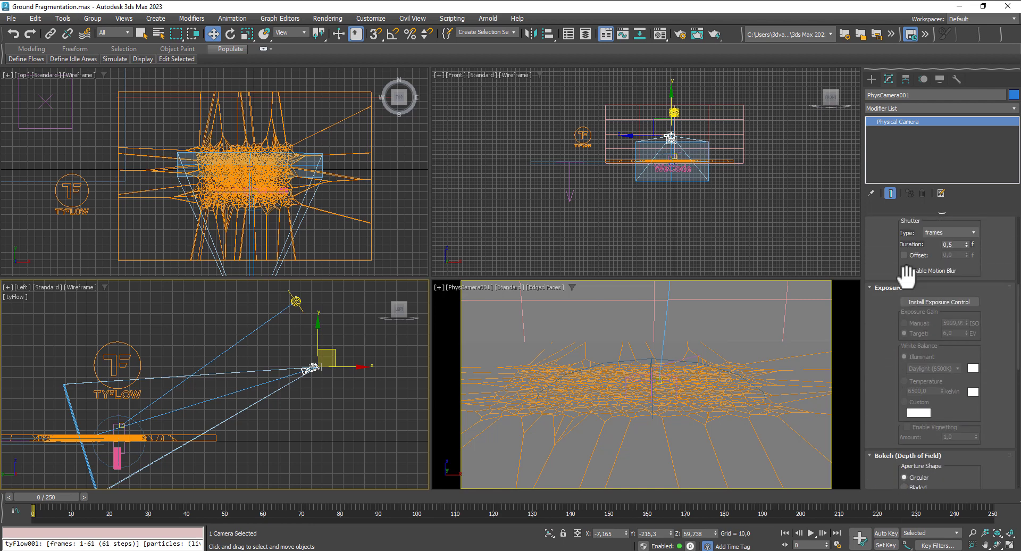
left_click_drag(885, 262, 877, 414)
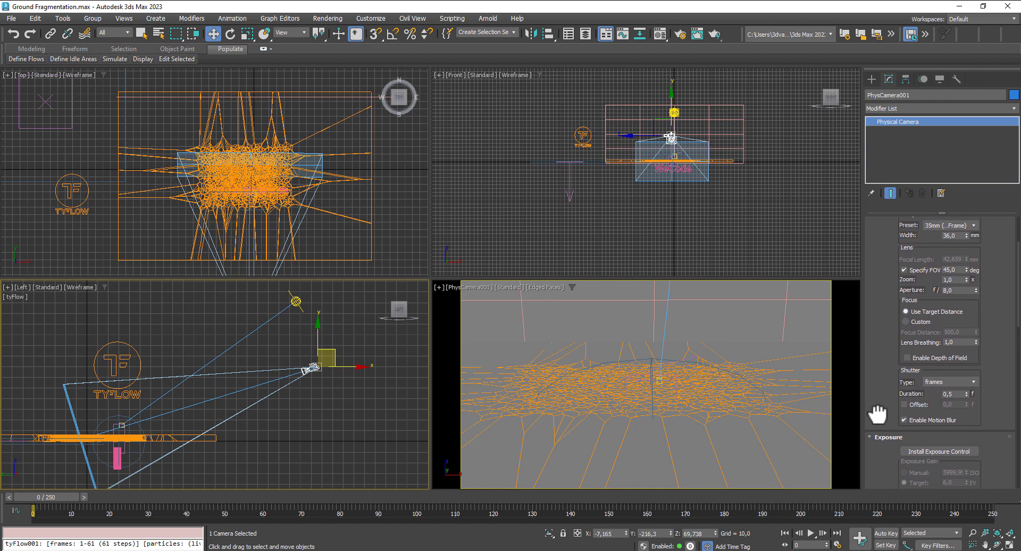
- Set the camera to a custom focus distance of 100 and enable depth of field
left_click(908, 320)
left_click(964, 331)
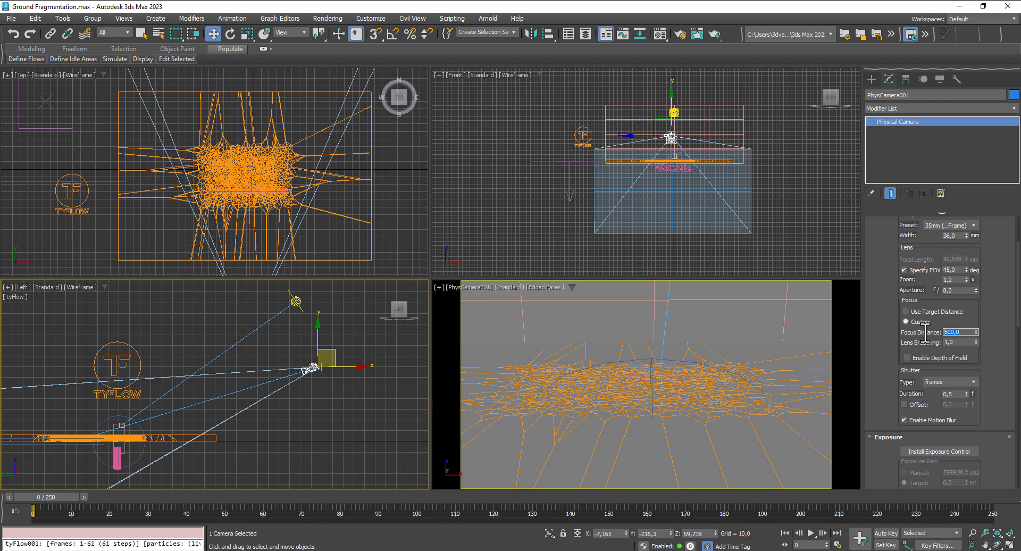
type("100")
left_click(907, 357)
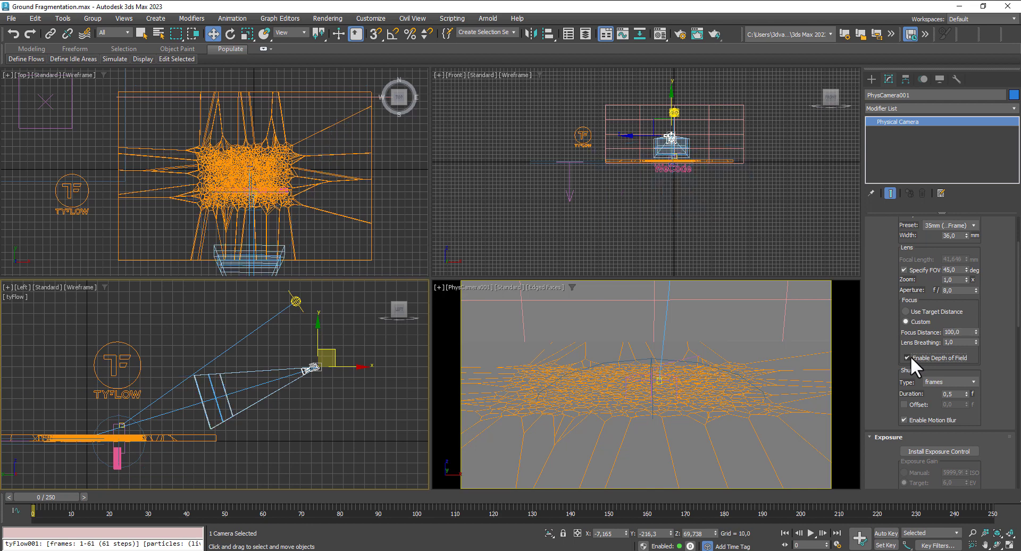
- Advance the animation to frame 33, where the text breaks through the ground
left_click(129, 496)
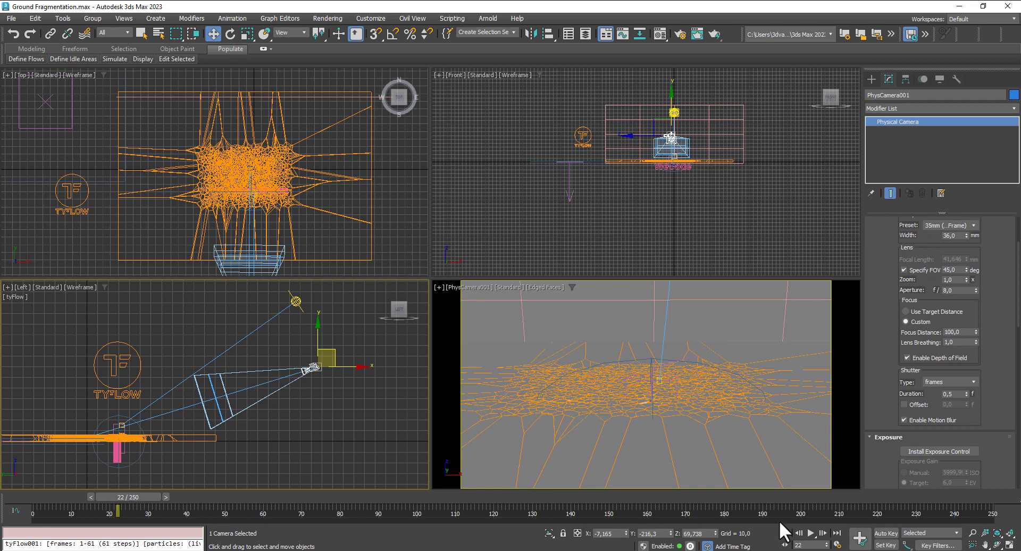
left_click_drag(808, 544, 786, 547)
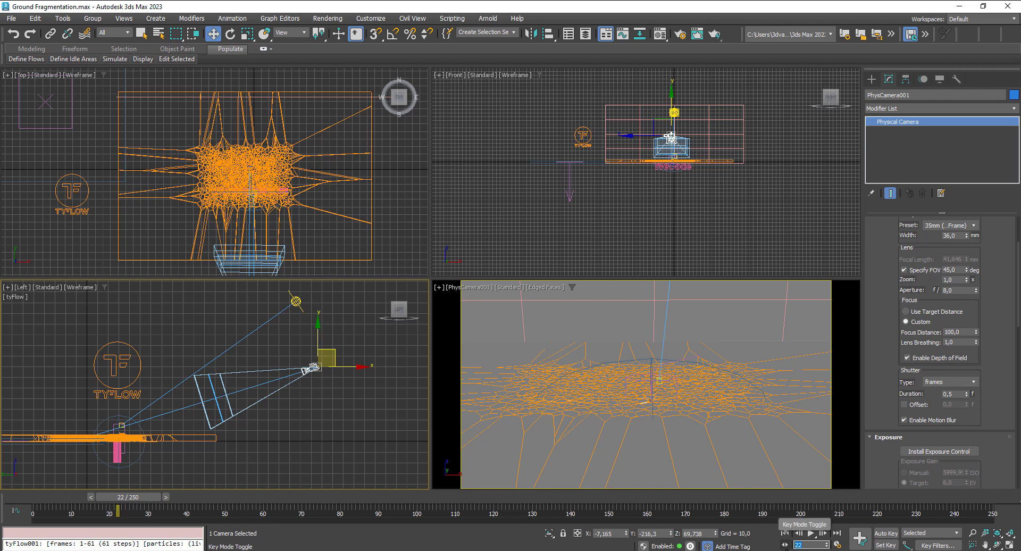
type("30")
key("Return")
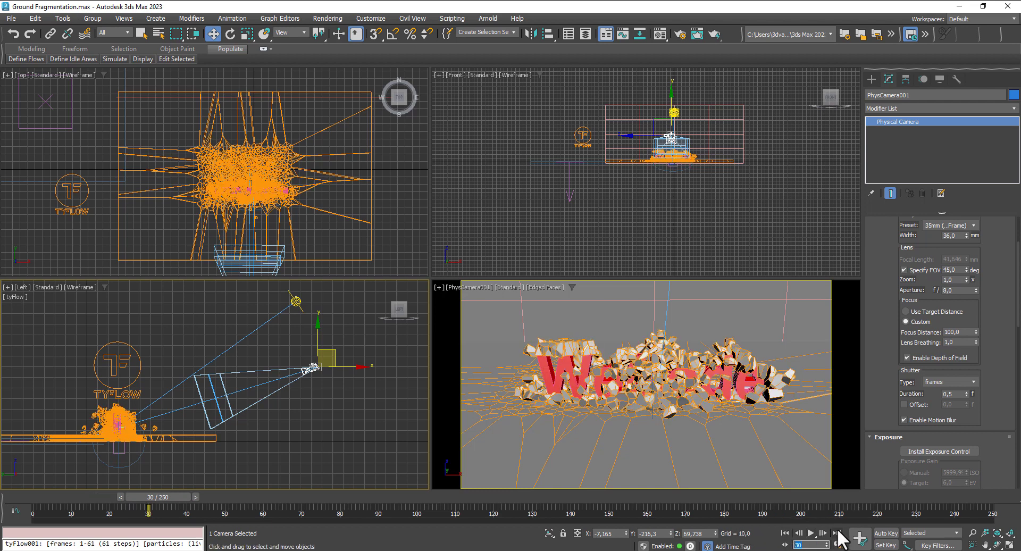
left_click(821, 533)
left_click(821, 532)
left_click(821, 533)
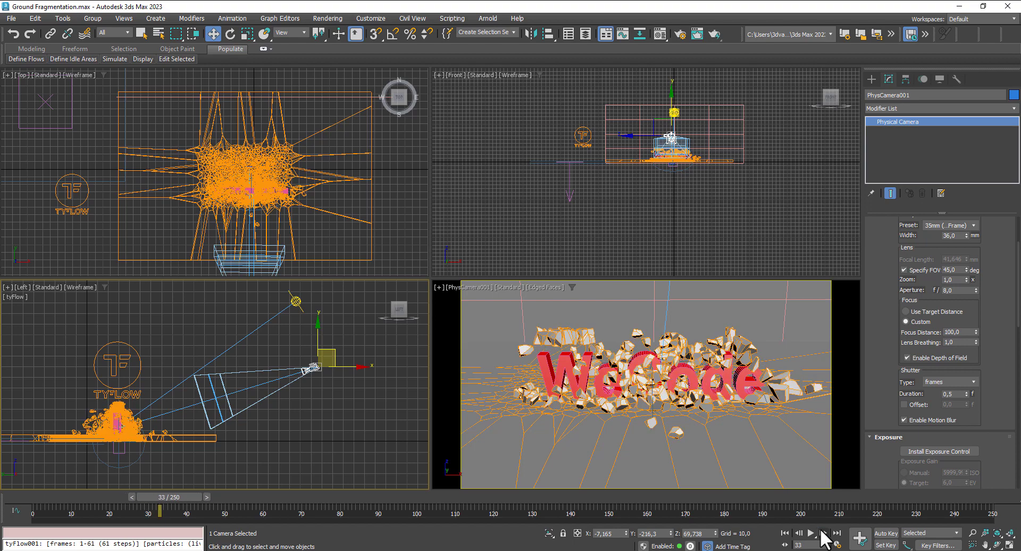
- Test-render the camera view at frame 33, cancel the render and close the rendered frame
right_click(705, 466)
key("shift+q")
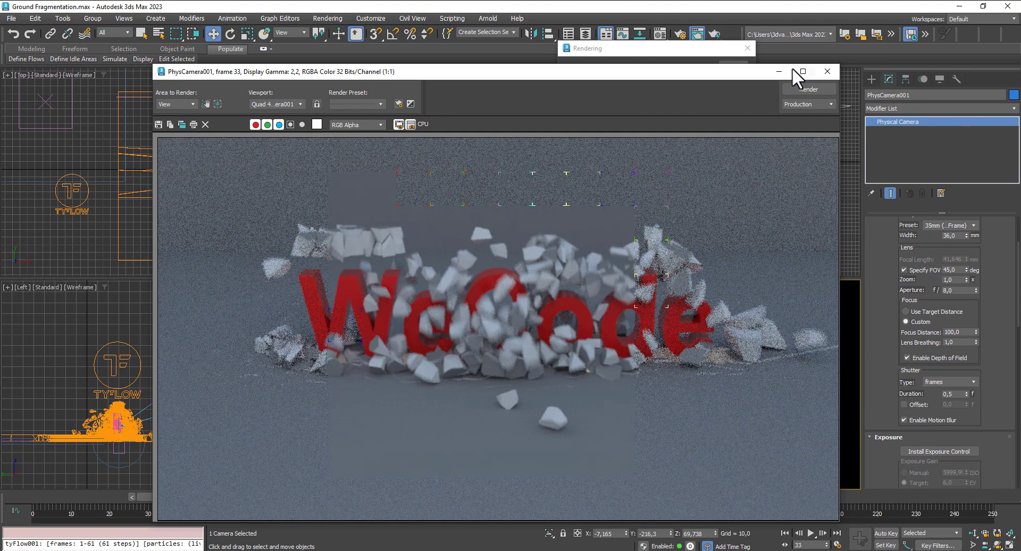
left_click(729, 59)
left_click(731, 66)
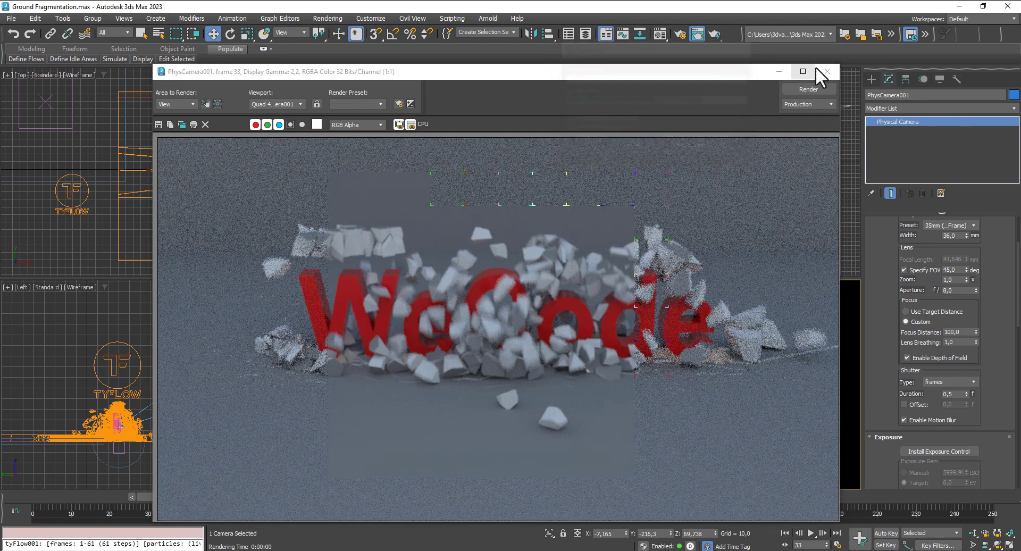
left_click(821, 72)
- Apply Physical Camera Exposure Control with -1,2 EV compensation and a global exposure value of 7 EV, and render the camera view
left_click(326, 18)
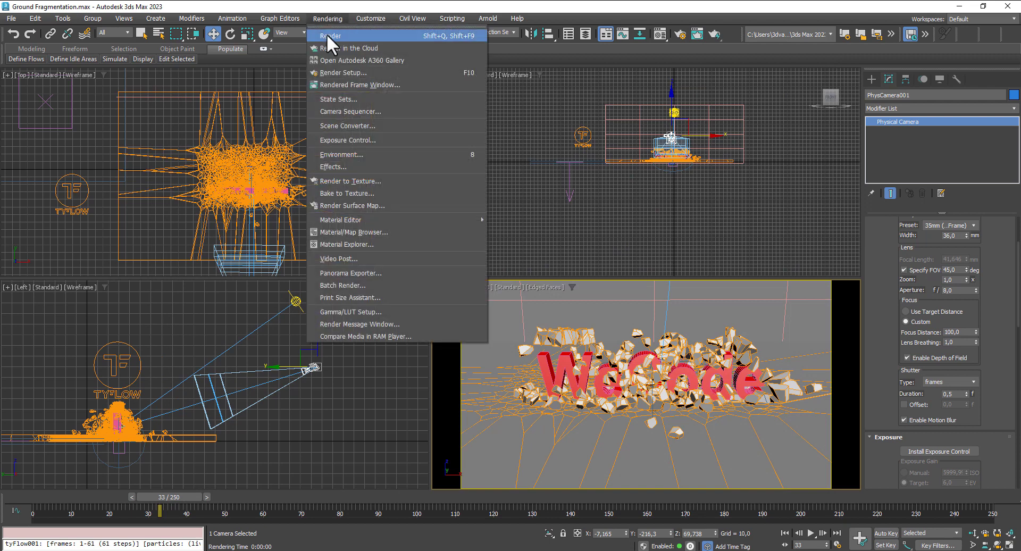
left_click(365, 153)
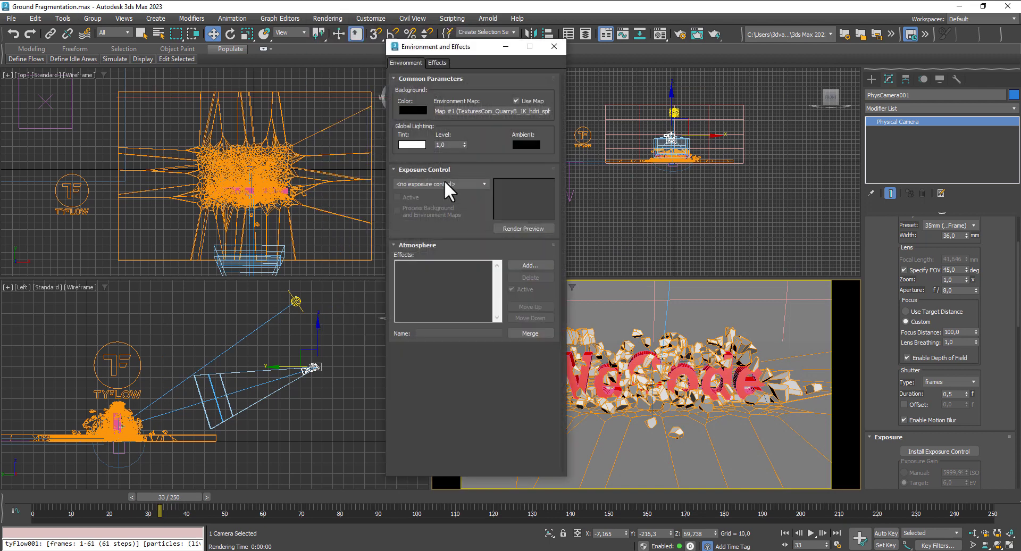
left_click(444, 182)
left_click(426, 221)
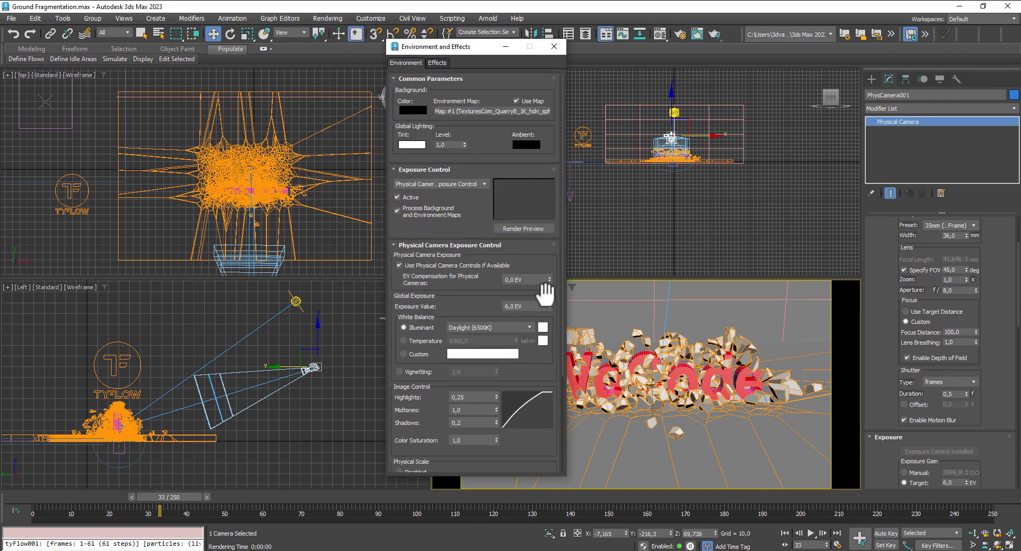
left_click_drag(549, 279, 352, 285)
type("7")
key("Return")
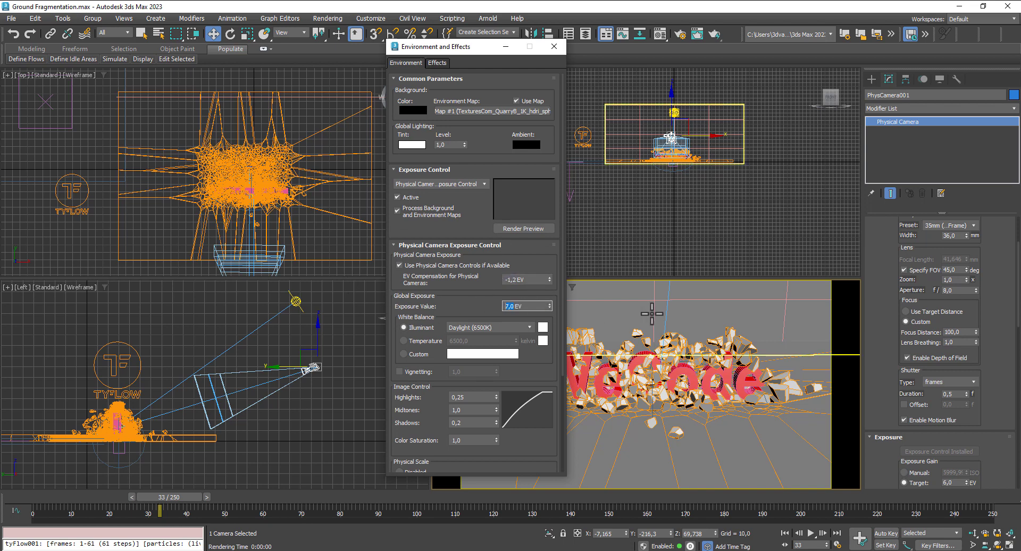
key("shift+q")
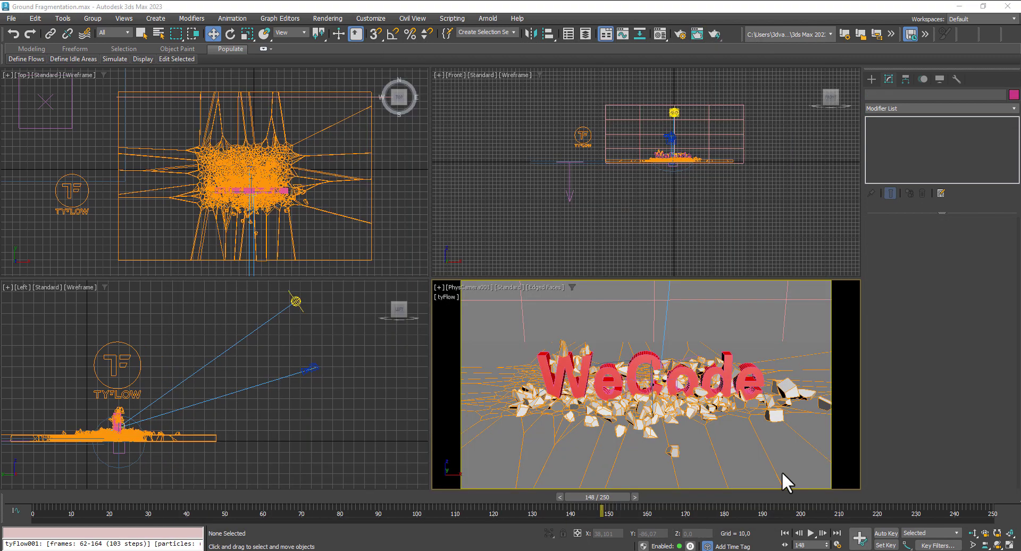
- Maximize the camera viewport and return the animation to frame 0
right_click(782, 471)
key("alt+w")
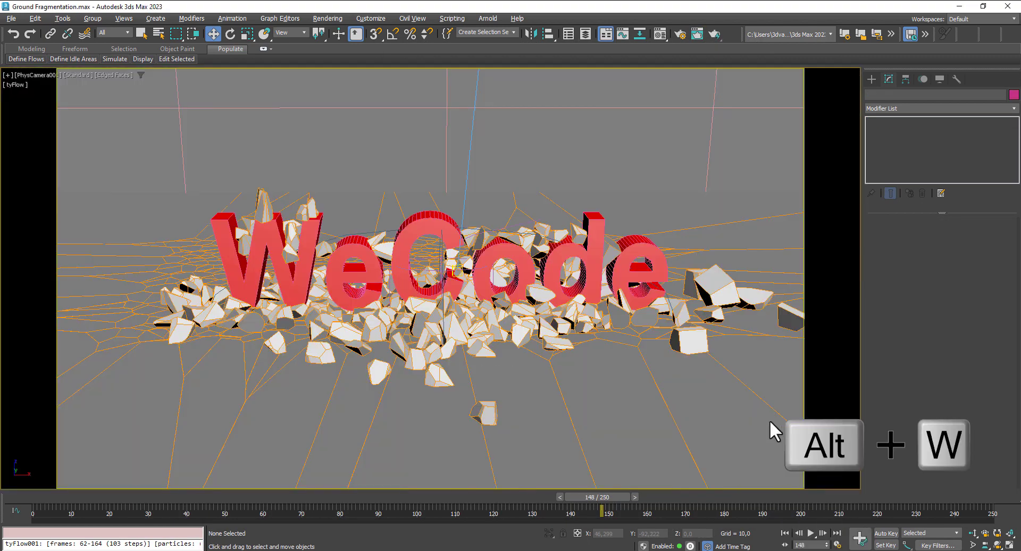
left_click(784, 532)
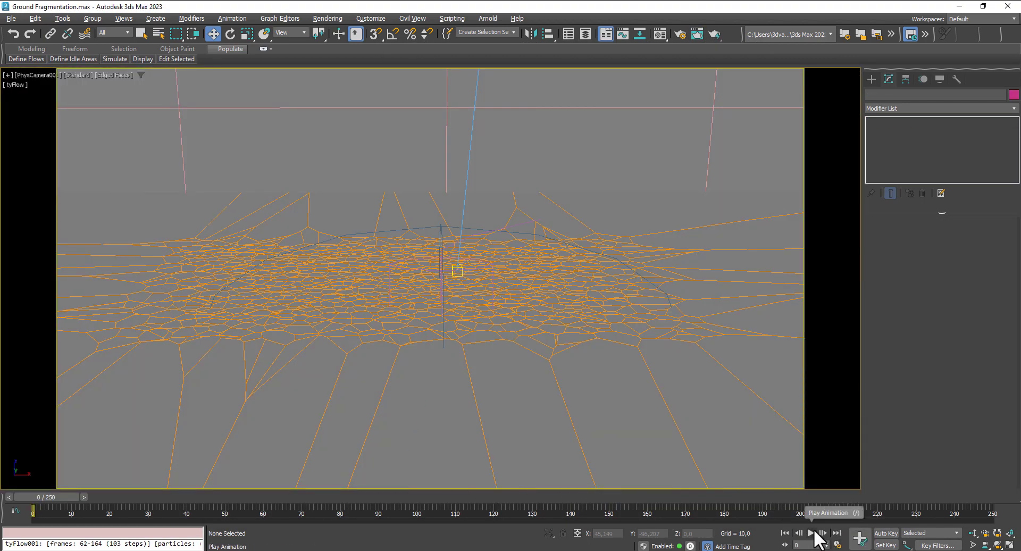
- Play the animation in the camera view, stop it, and examine the shattered ground from an angled perspective view
left_click(812, 533)
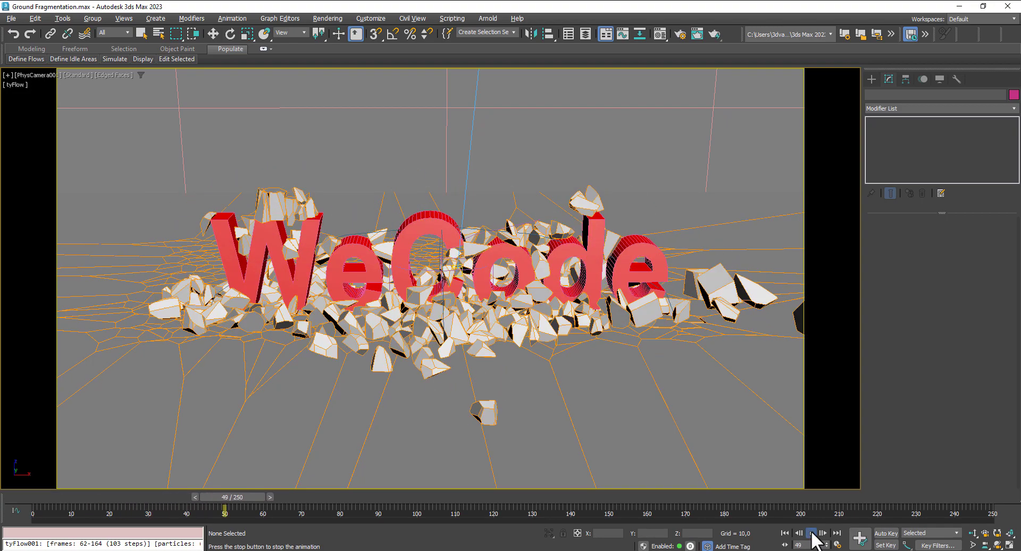
right_click(560, 417)
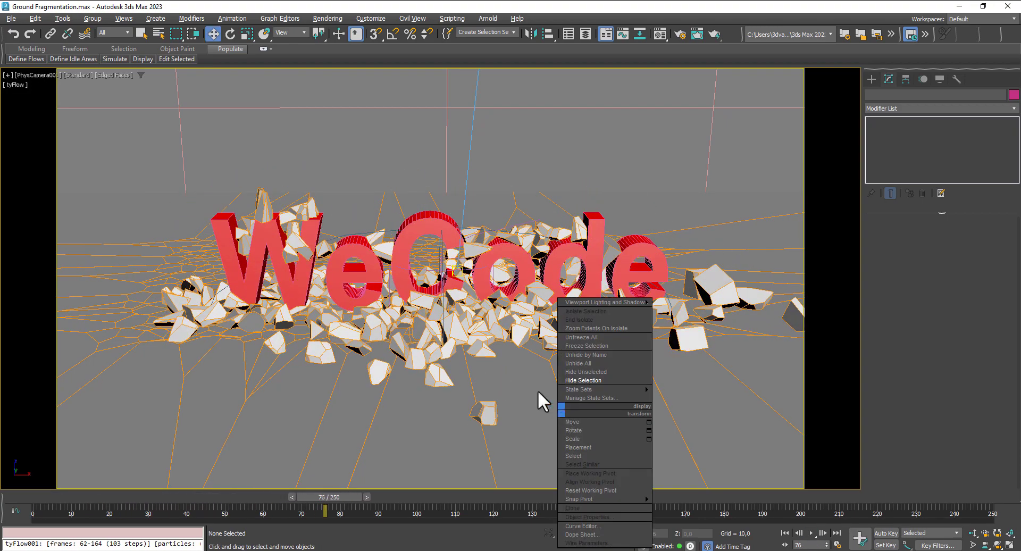
key("p")
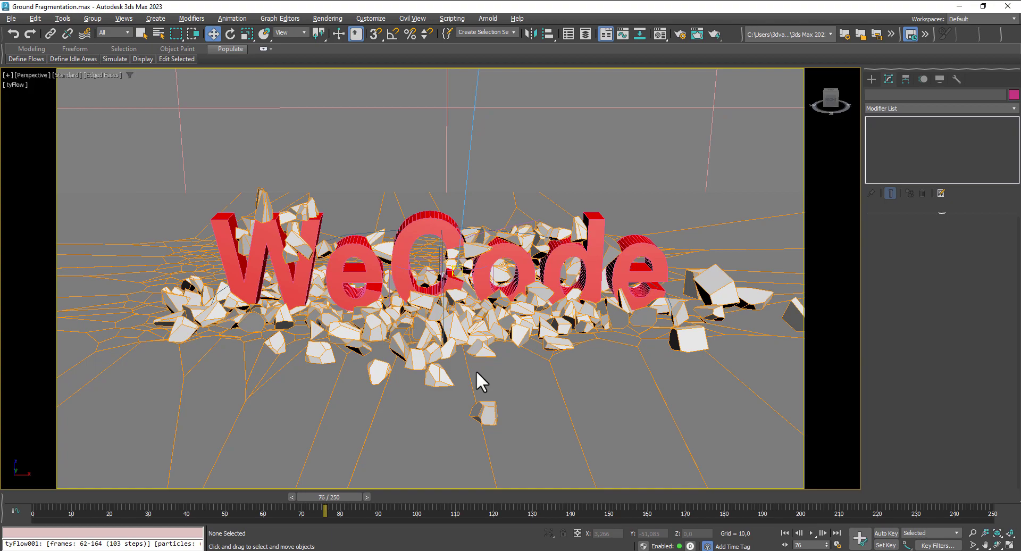
middle_click_drag(476, 370, 568, 366, "alt")
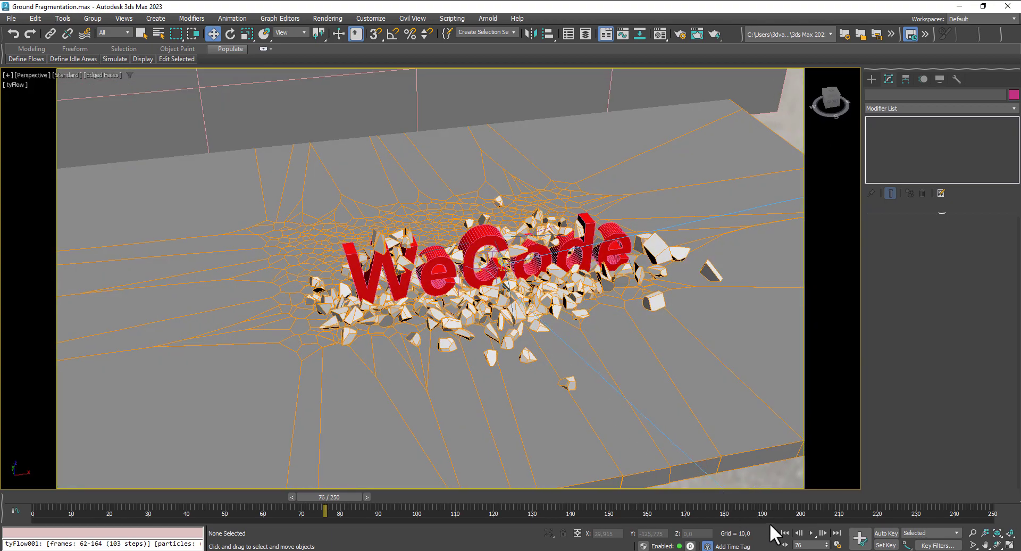
- Replay the animation from frame 0 in the perspective view with edged faces hidden, and examine the debris around the text
left_click(785, 533)
left_click(811, 533)
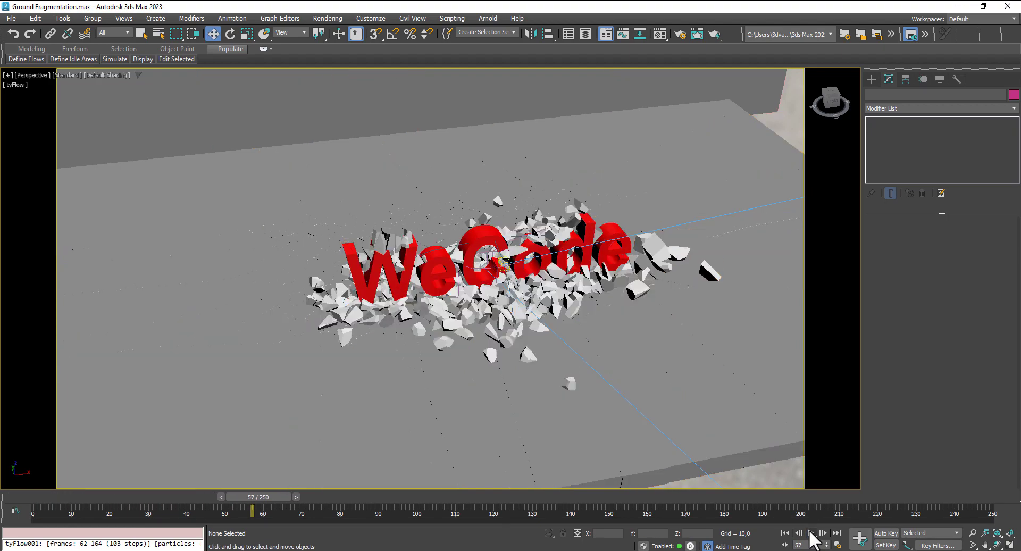
key("F4")
left_click(784, 532)
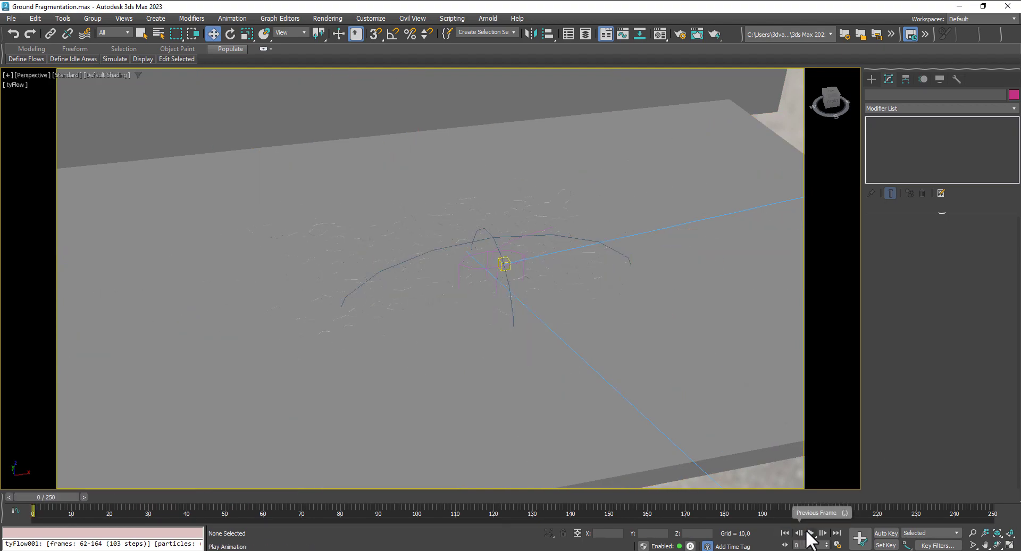
left_click(810, 533)
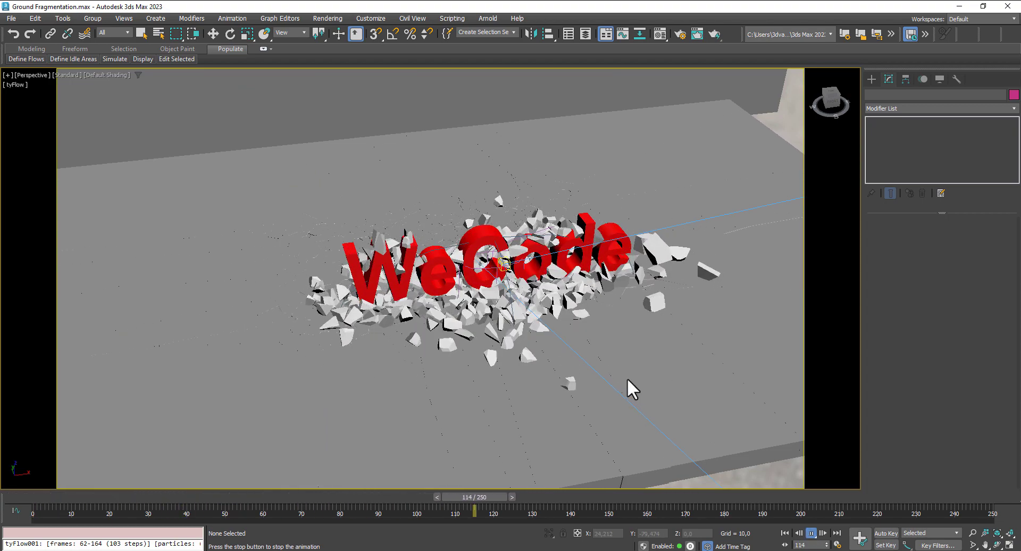
middle_click_drag(629, 387, 604, 374, "alt")
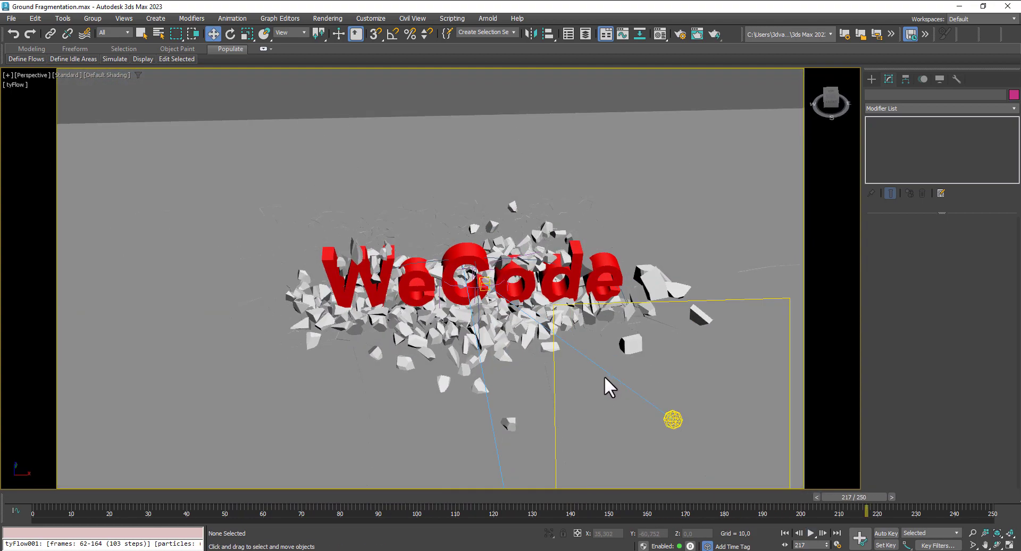
- Restore the camera view and four-viewport layout, and create a box over the slab, about 220 long, 337 wide and -4,9 high
key("c")
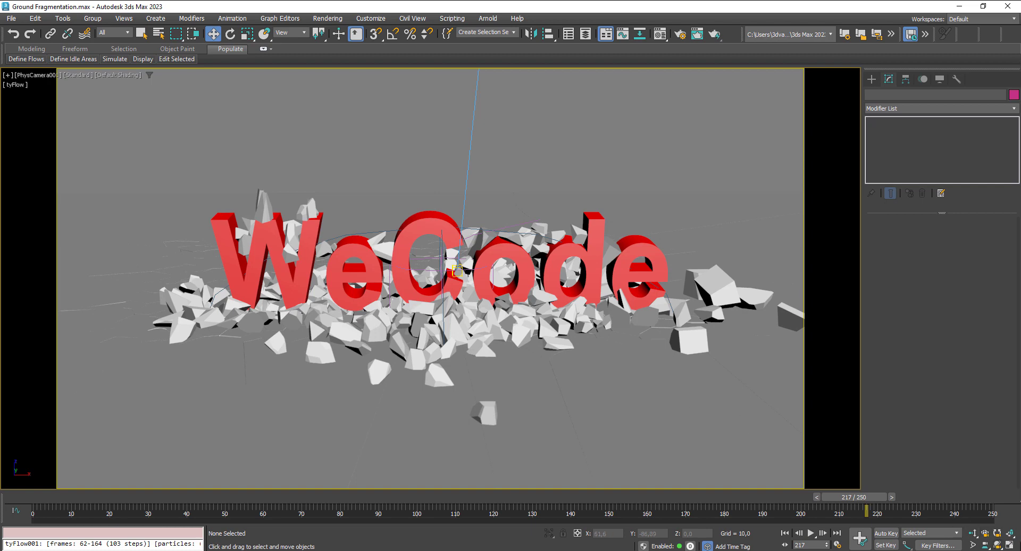
left_click(1009, 544)
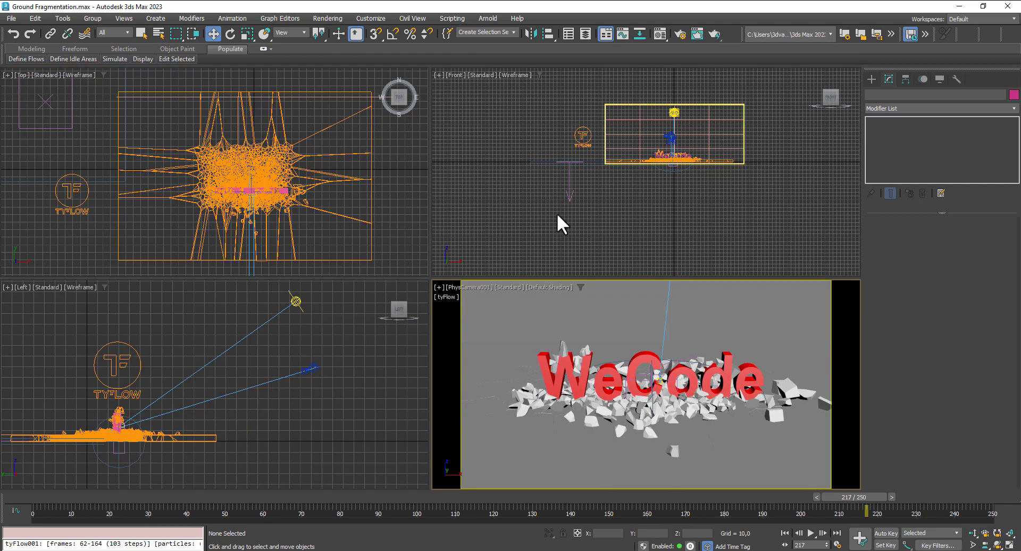
left_click(871, 79)
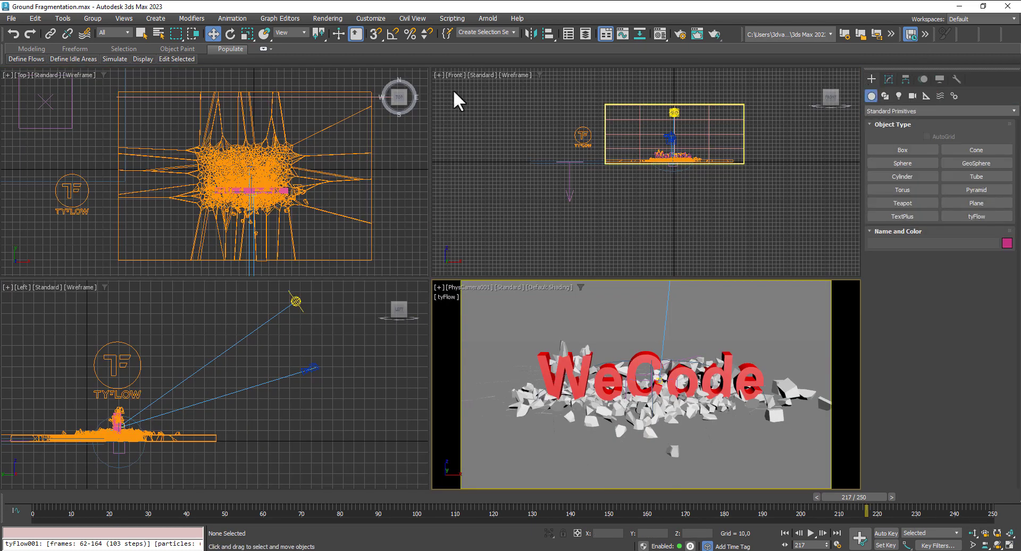
left_click(904, 151)
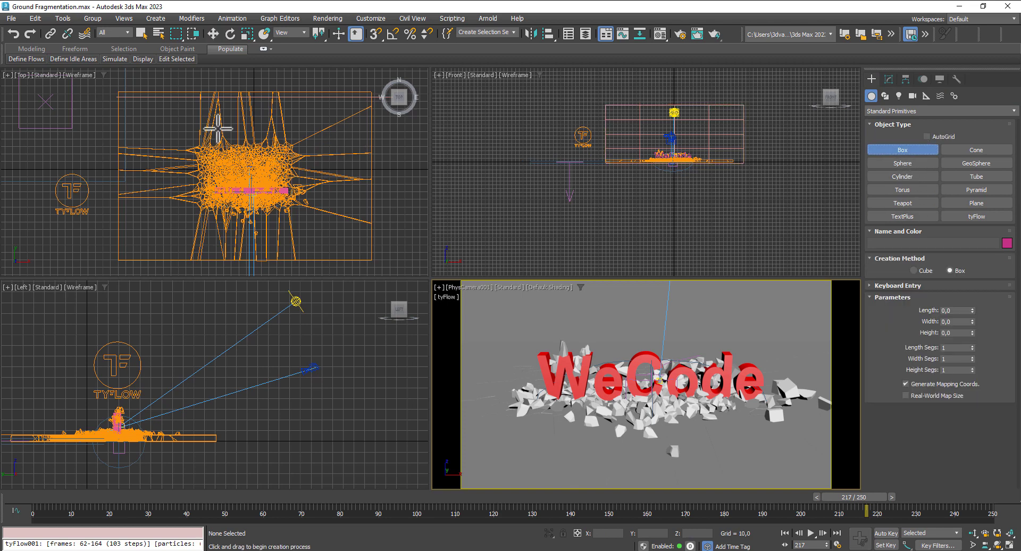
left_click_drag(120, 93, 374, 259)
left_click(374, 264)
key("w")
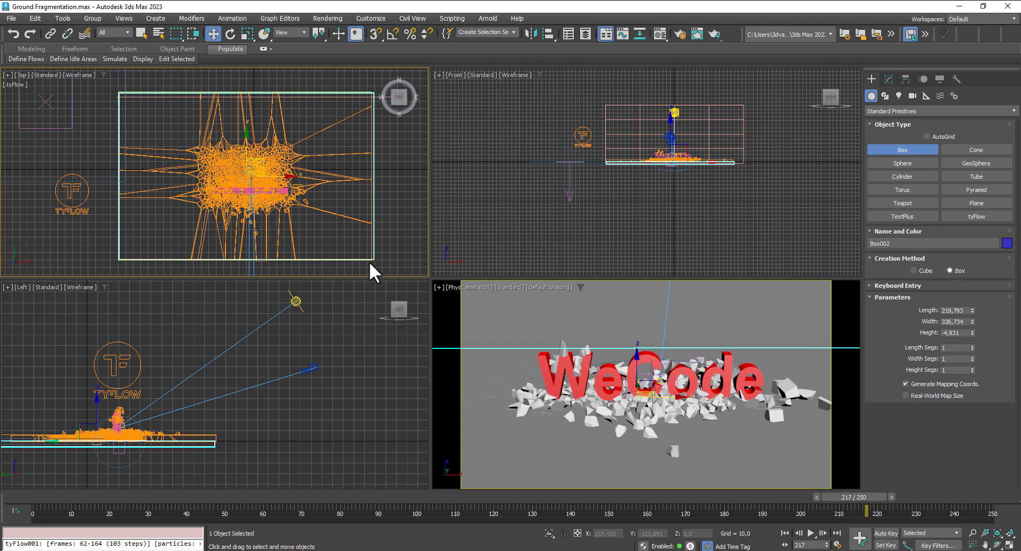
- Position the new box directly beneath the fractured slab in the Front view, at about Z -1
right_click(678, 182)
scroll(679, 182, "up", 5)
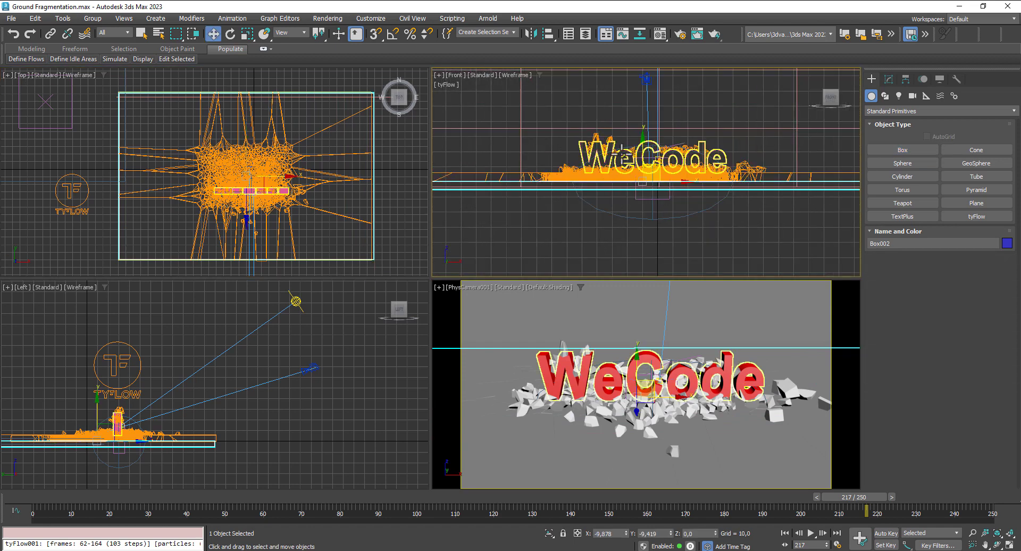
left_click_drag(644, 142, 641, 151)
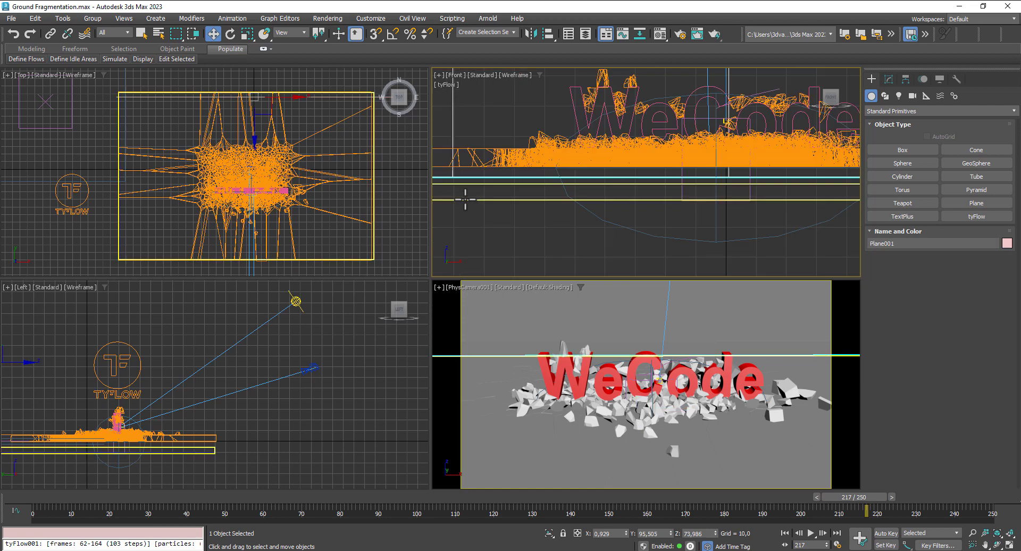
left_click(465, 200)
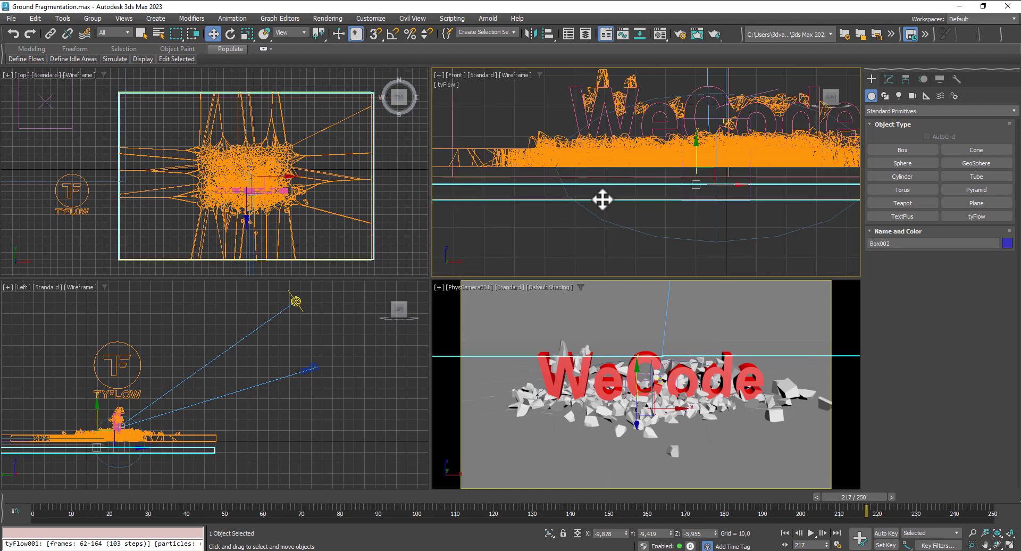
left_click_drag(696, 159, 698, 145)
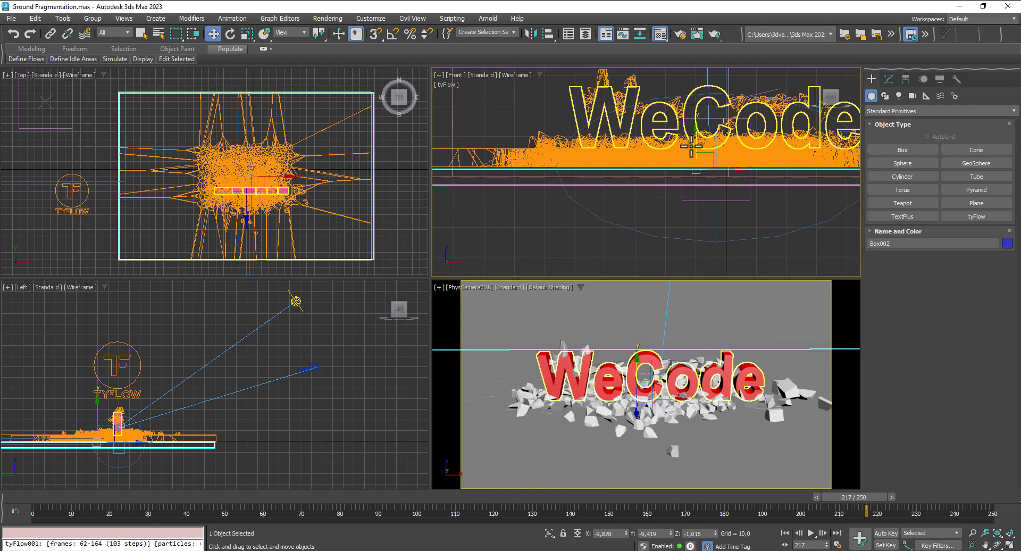
- Give the new box an Arnold Standard Surface material with a black base color and a specular weight of 0
key("m")
left_click(210, 113)
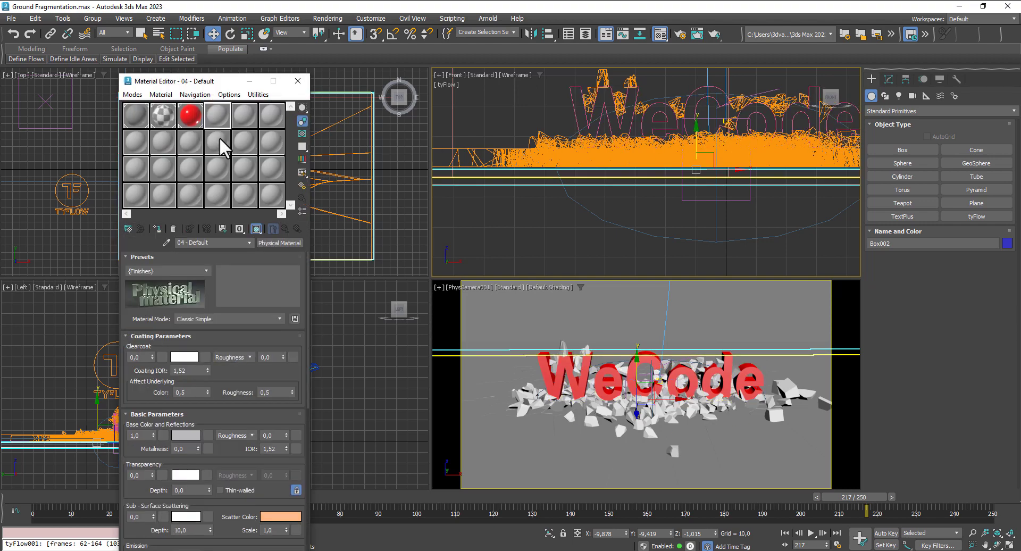
left_click(285, 243)
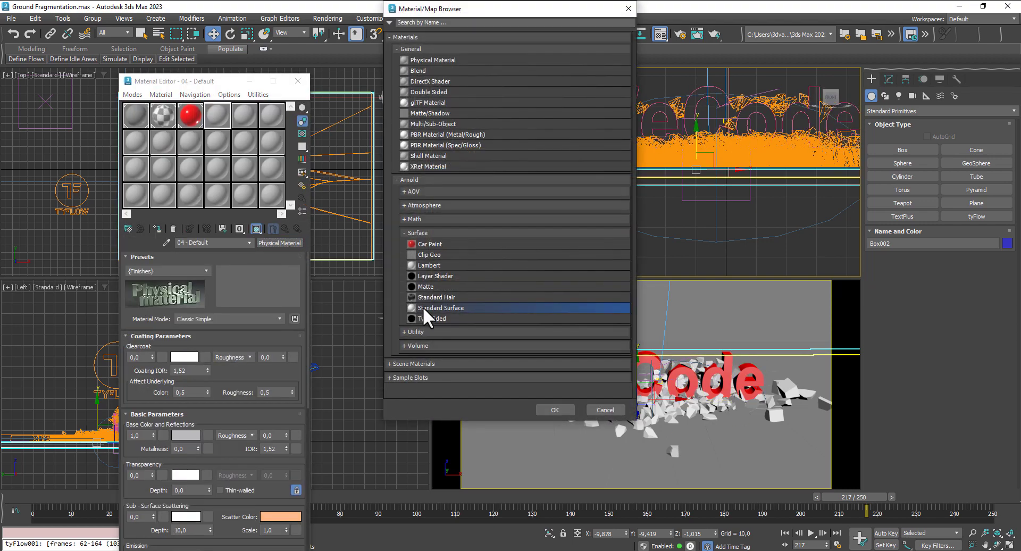
double_click(422, 308)
left_click(187, 279)
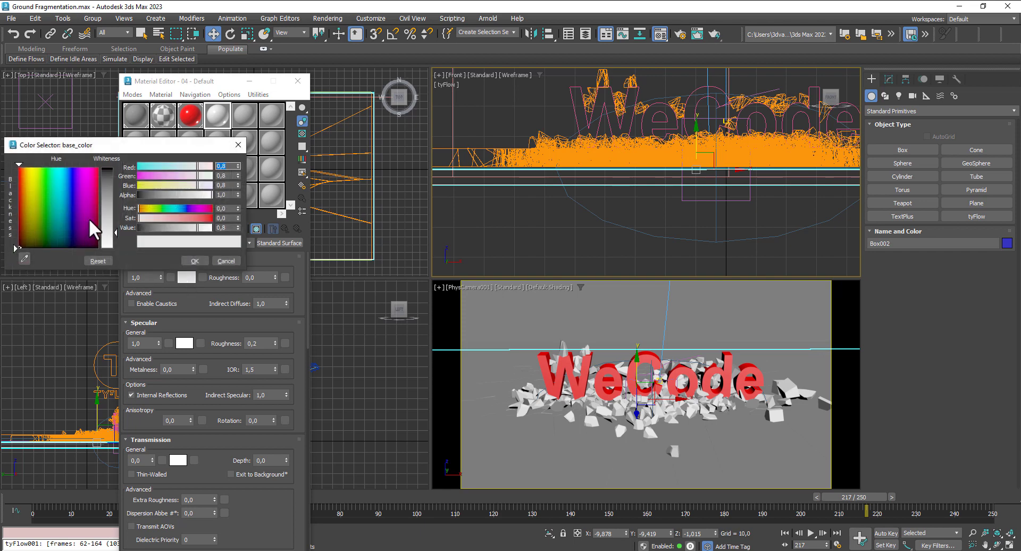
left_click(193, 260)
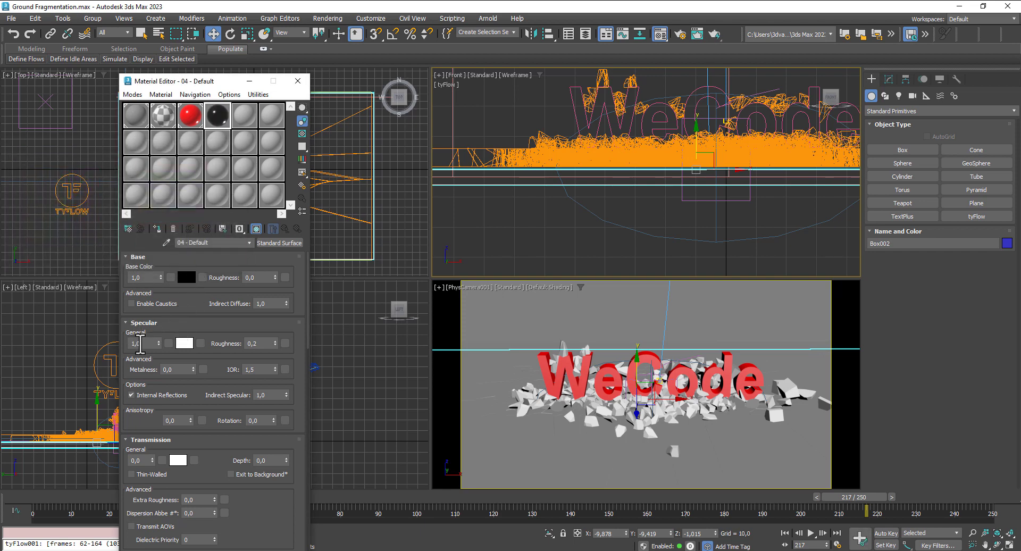
right_click(159, 345)
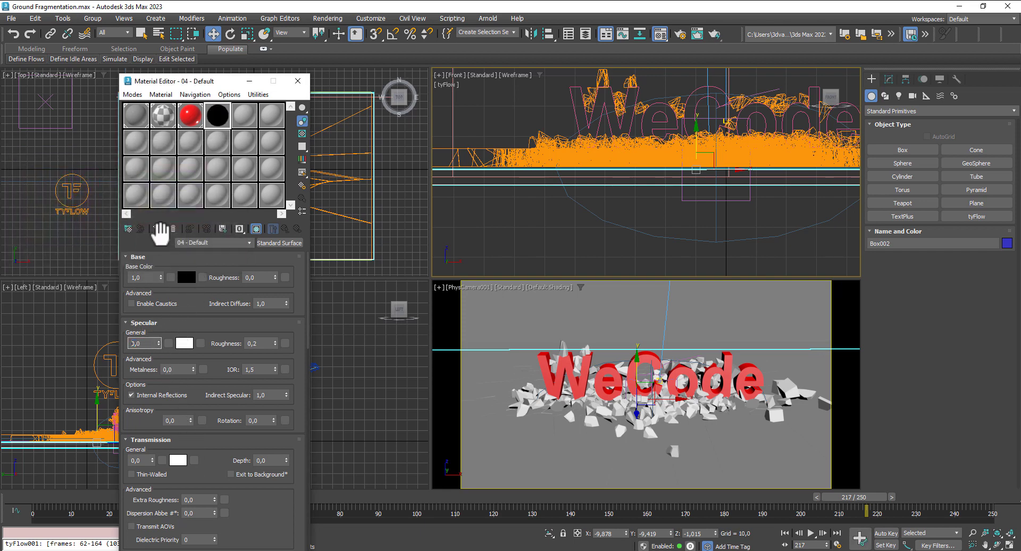
left_click(298, 81)
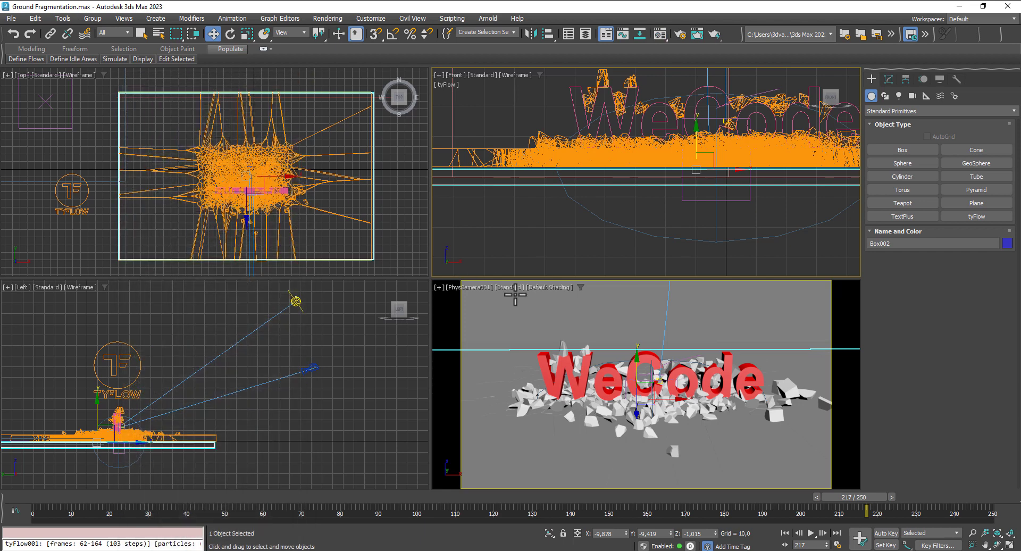
- Save the scene with the camera view active and set the render's time output to the active time segment
left_click(514, 299)
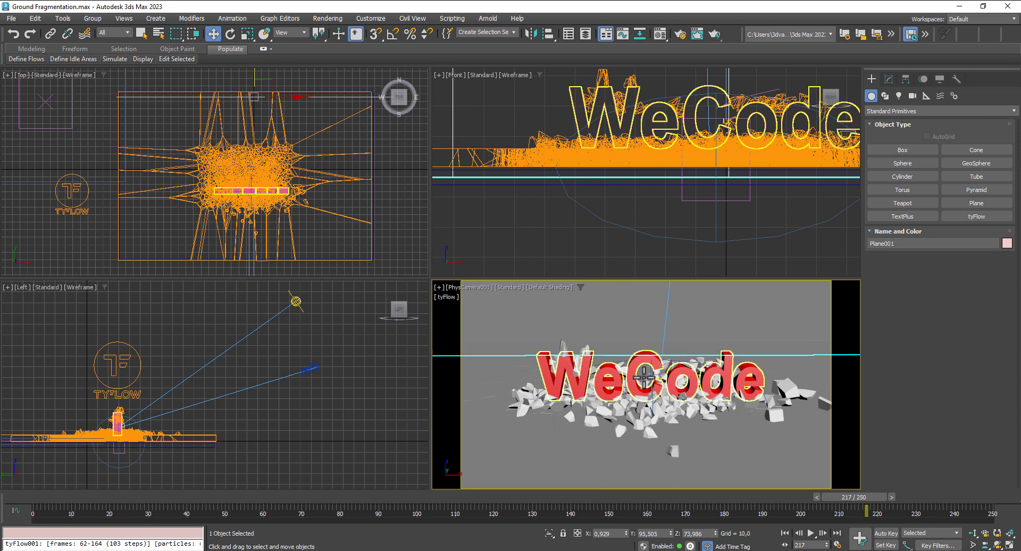
key("ctrl+s")
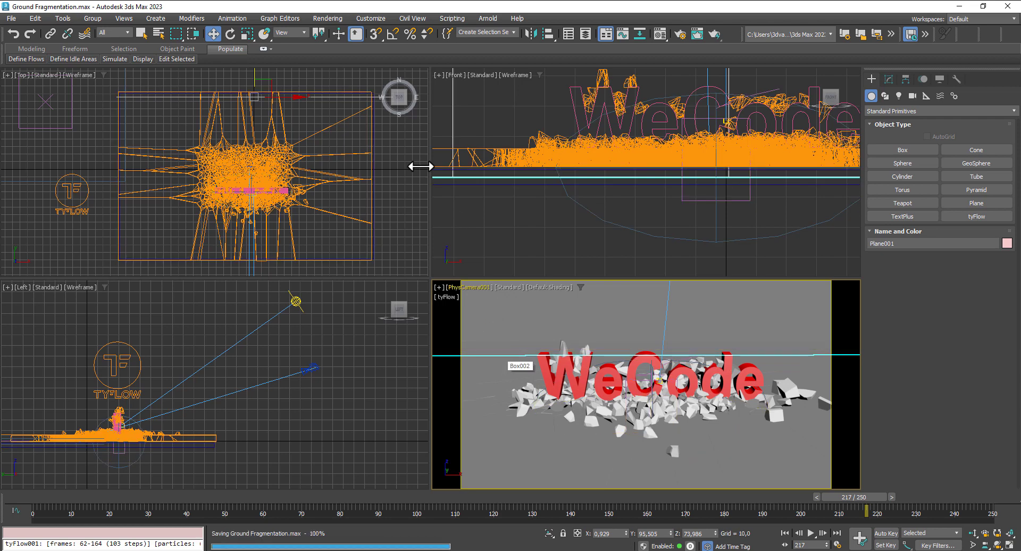
left_click(327, 18)
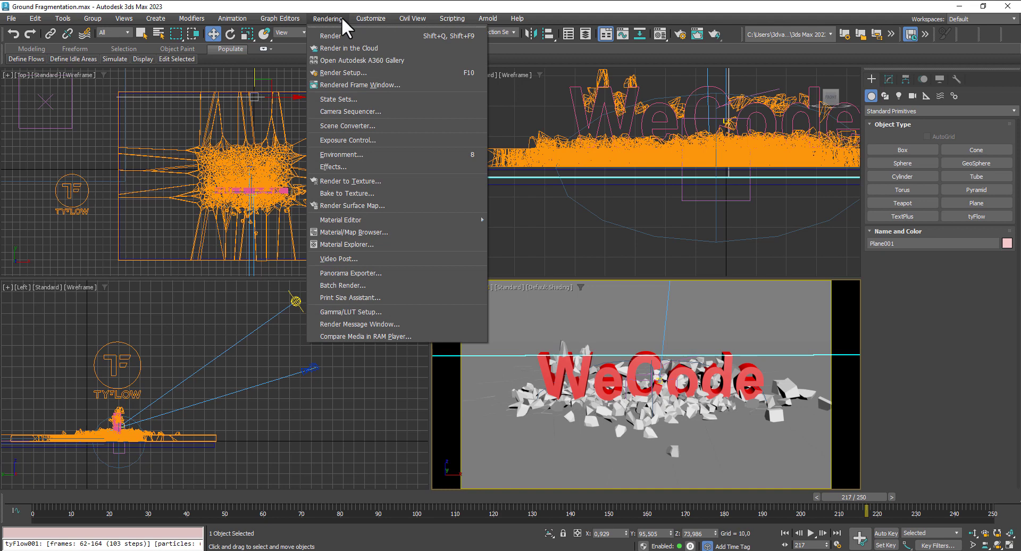
left_click(362, 73)
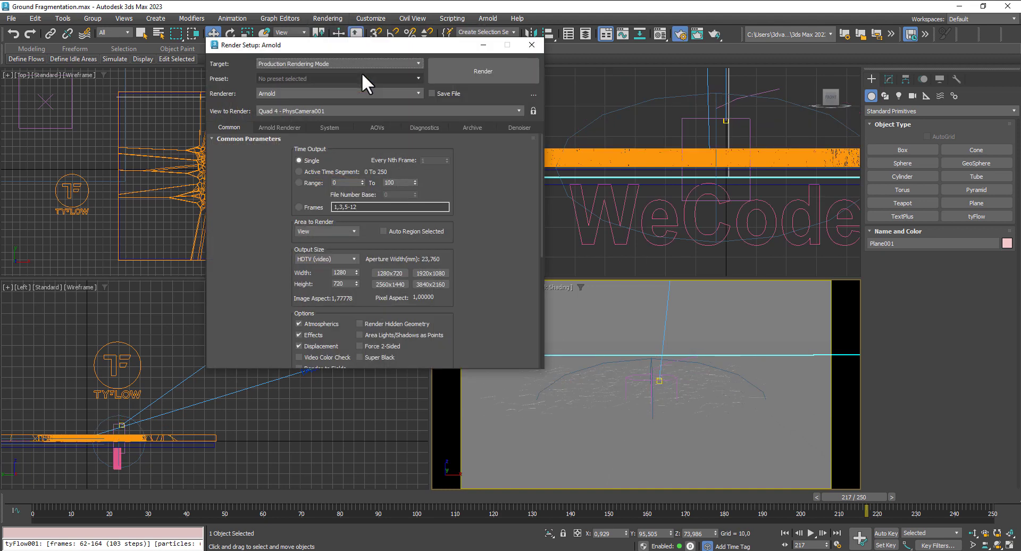
left_click(299, 172)
left_click_drag(498, 306, 425, 164)
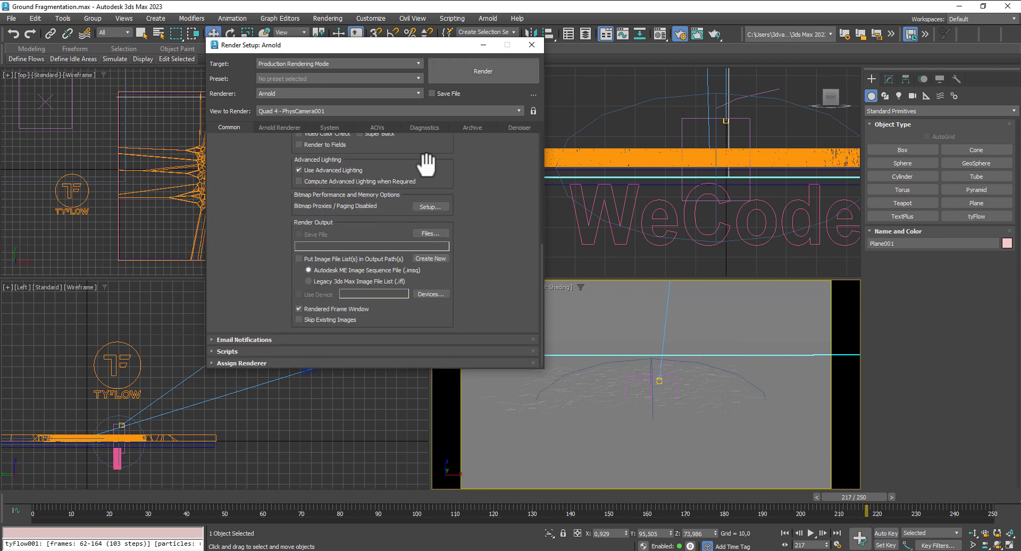
- Create a folder named Render inside TW--25 for the render output files and open it
left_click(430, 233)
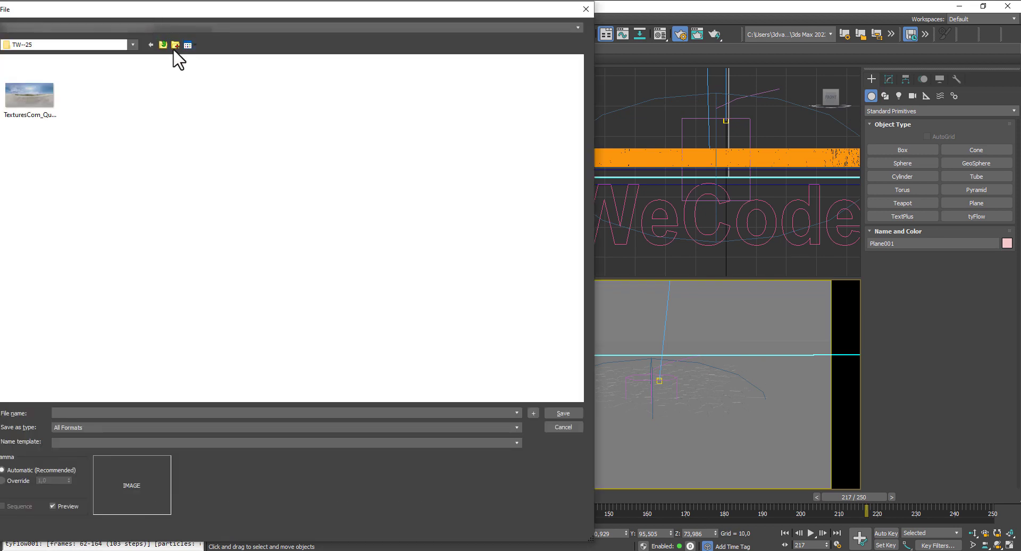
left_click(175, 46)
type("Render")
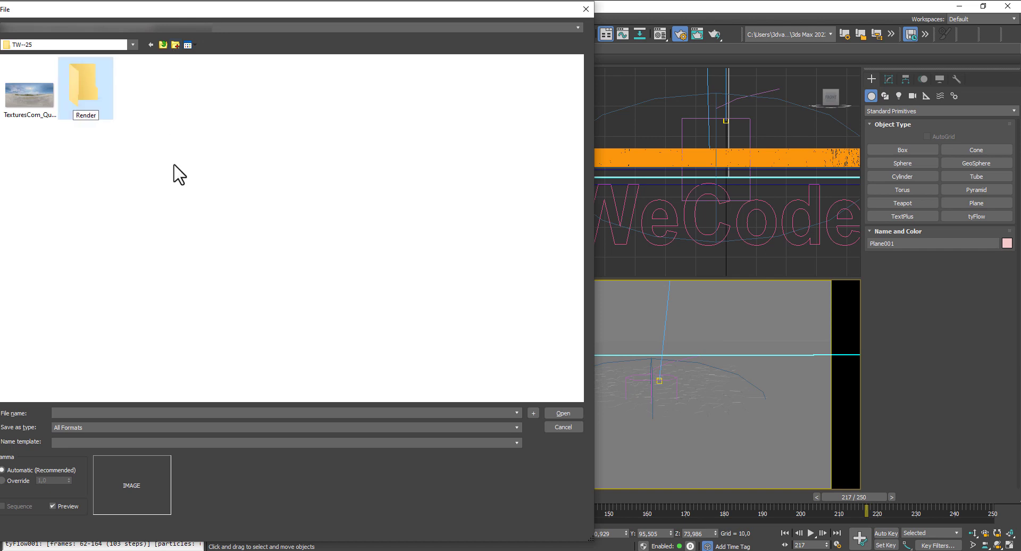
left_click(80, 82)
double_click(79, 81)
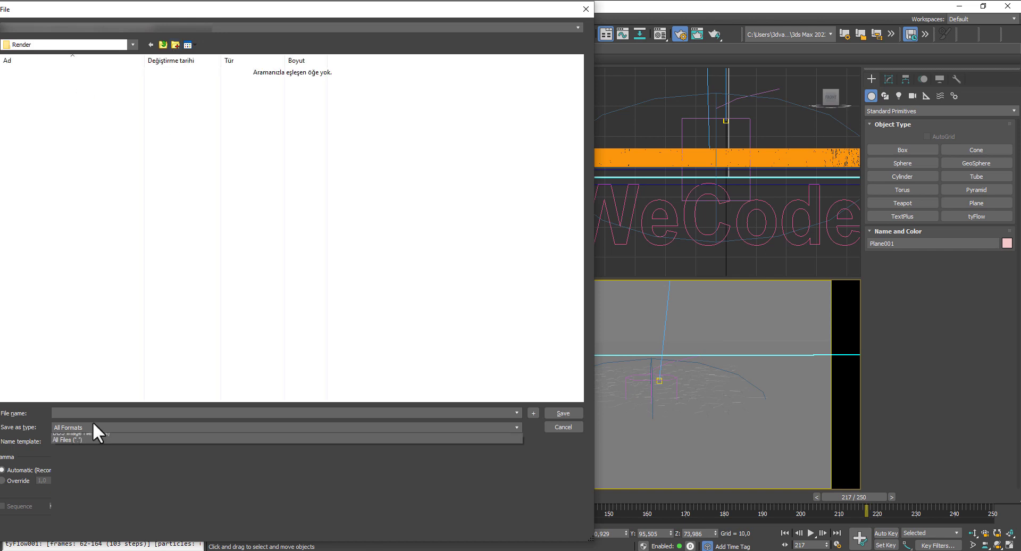
- Set the render output to a PNG file named RenderProject and start rendering the animation
left_click(94, 426)
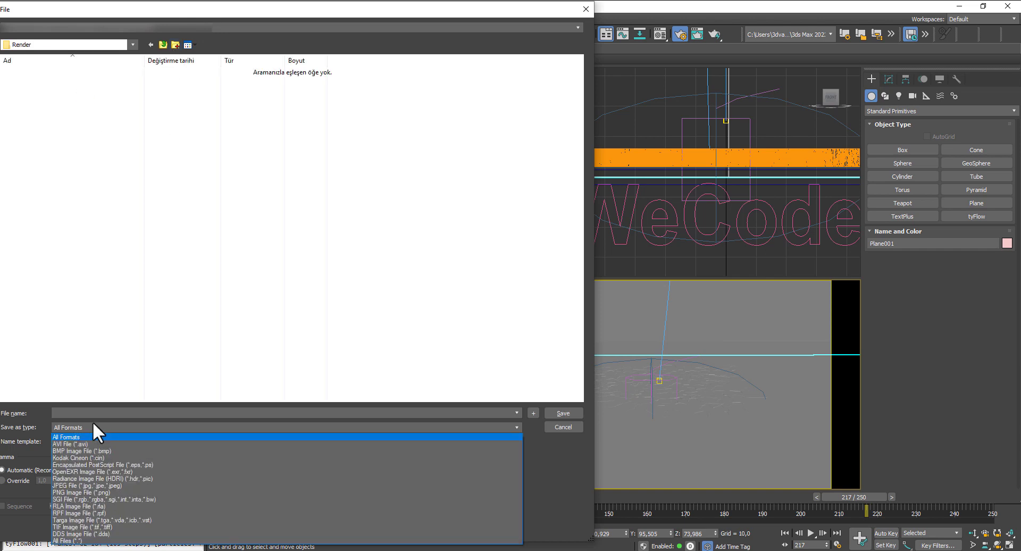
left_click(71, 493)
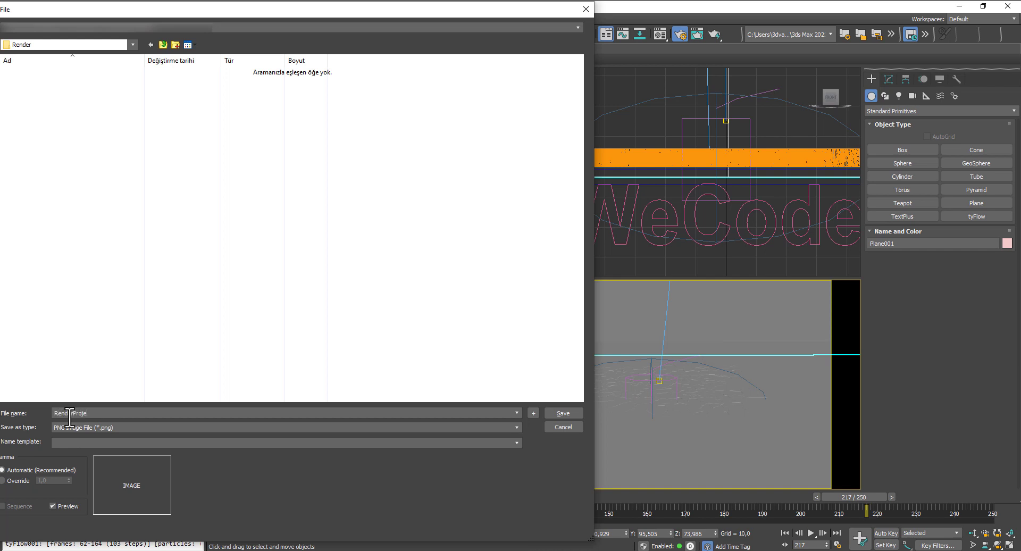
left_click(553, 414)
left_click(70, 123)
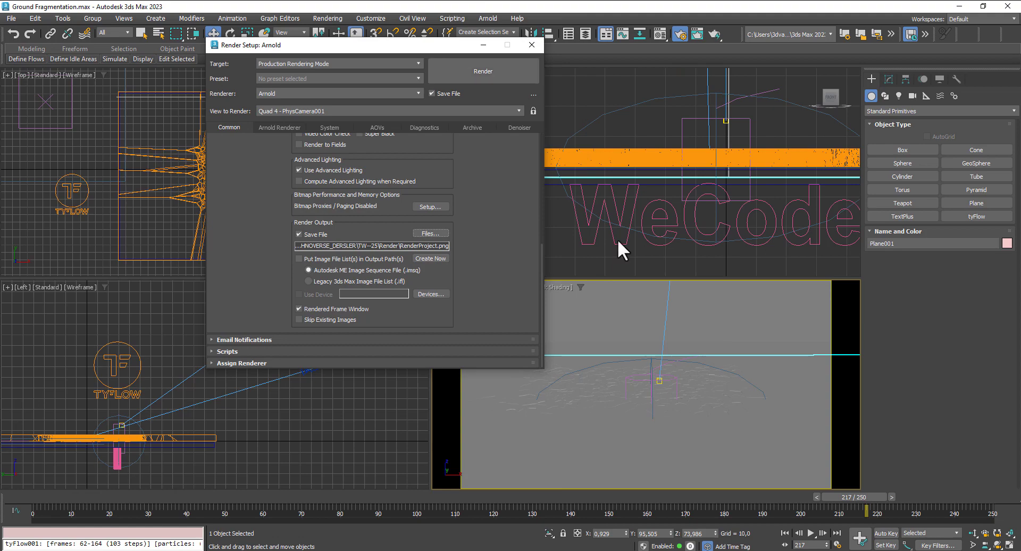
left_click(498, 72)
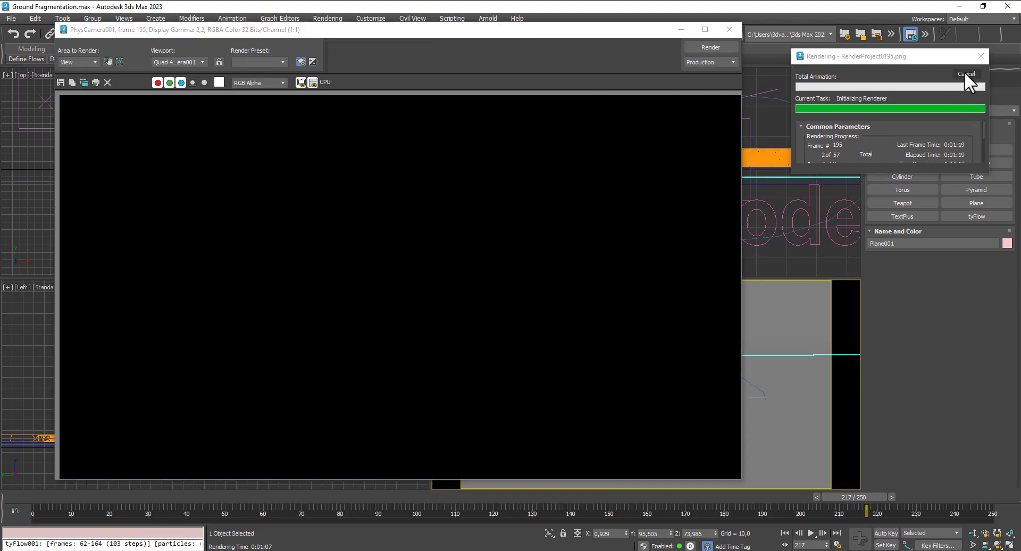
- Cancel the running animation render and close the rendered frame and render setup windows
left_click(965, 71)
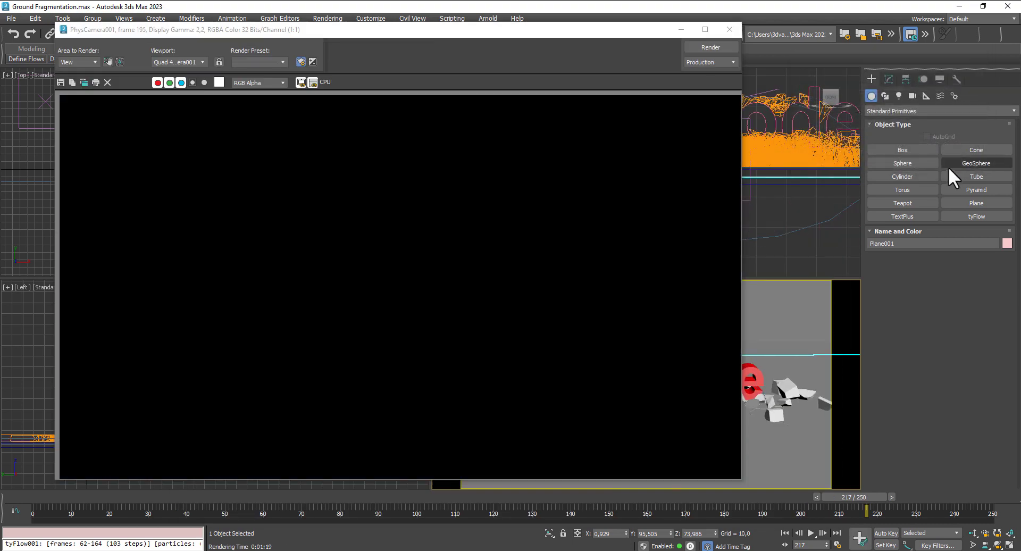
left_click(728, 29)
left_click(532, 44)
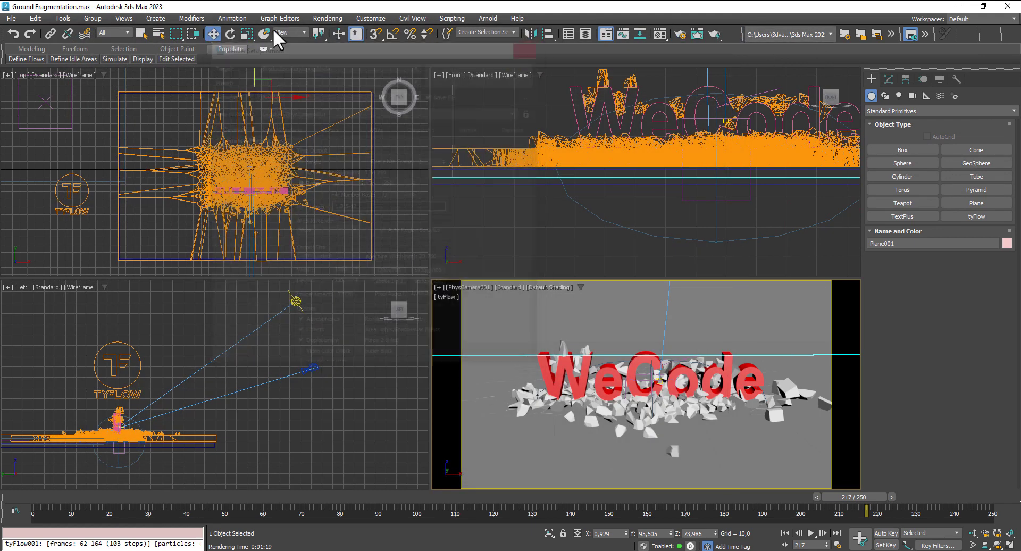
- Open the RAM Player and browse the rendered PNG frames in the Render folder for channel A
left_click(320, 18)
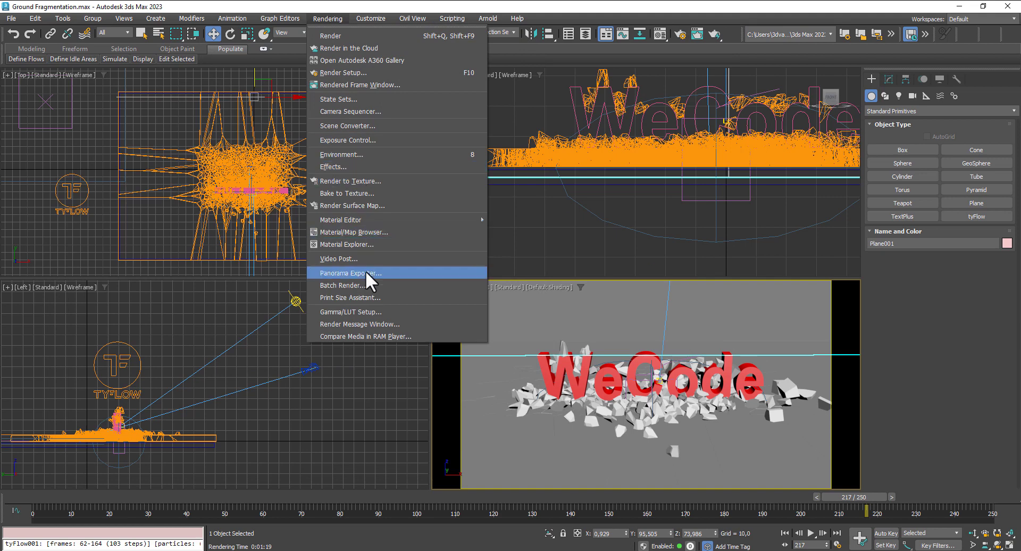
left_click(385, 337)
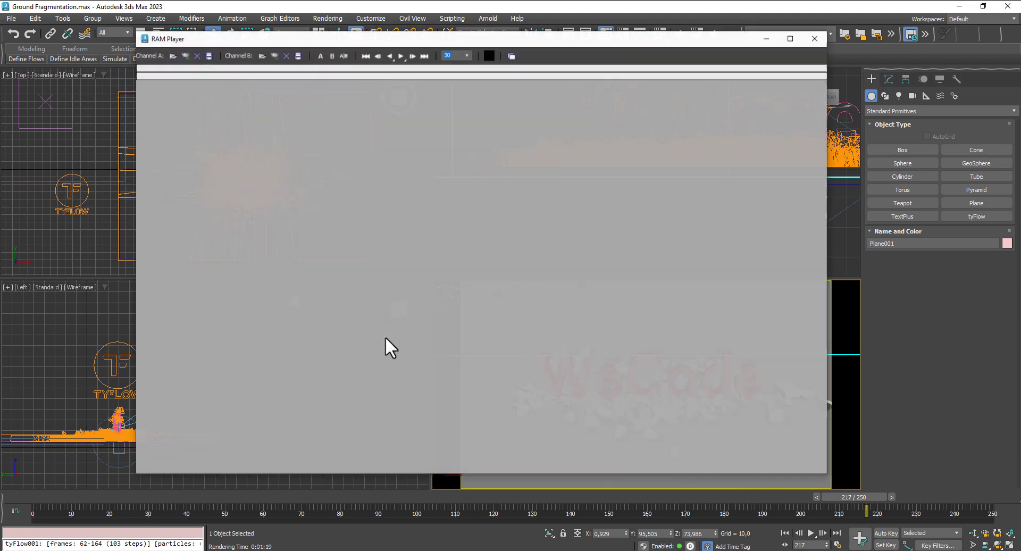
left_click(172, 56)
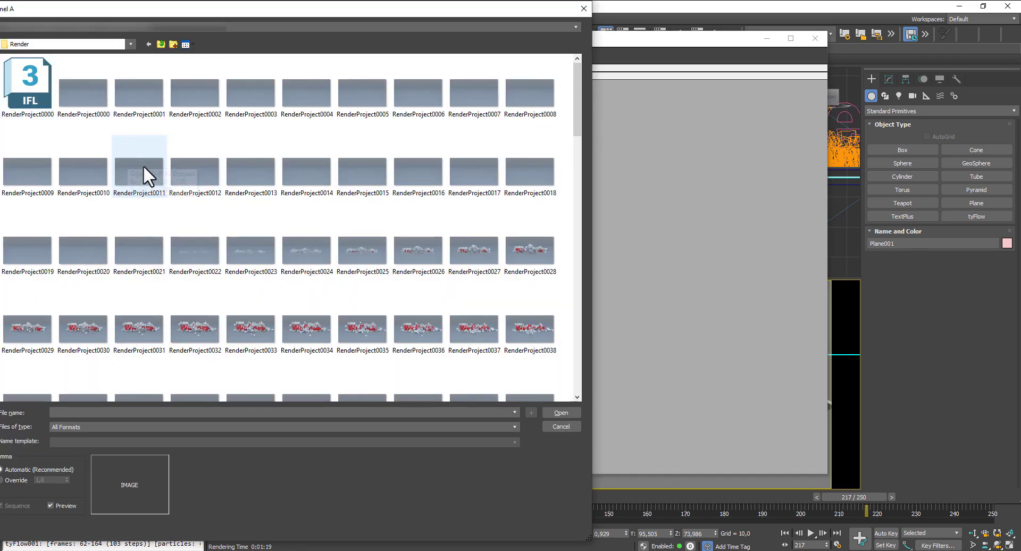
scroll(155, 181, "down", 6)
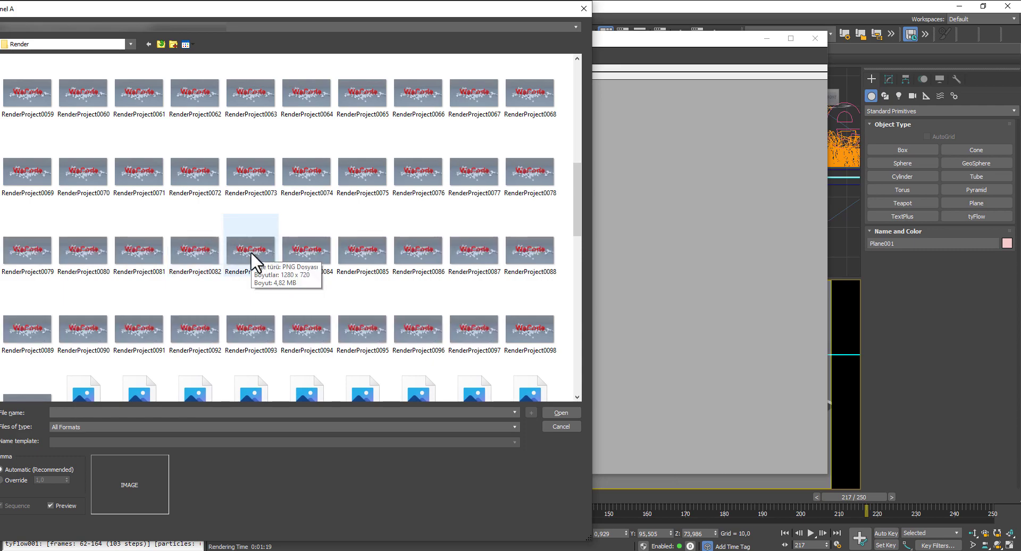
scroll(251, 251, "down", 3)
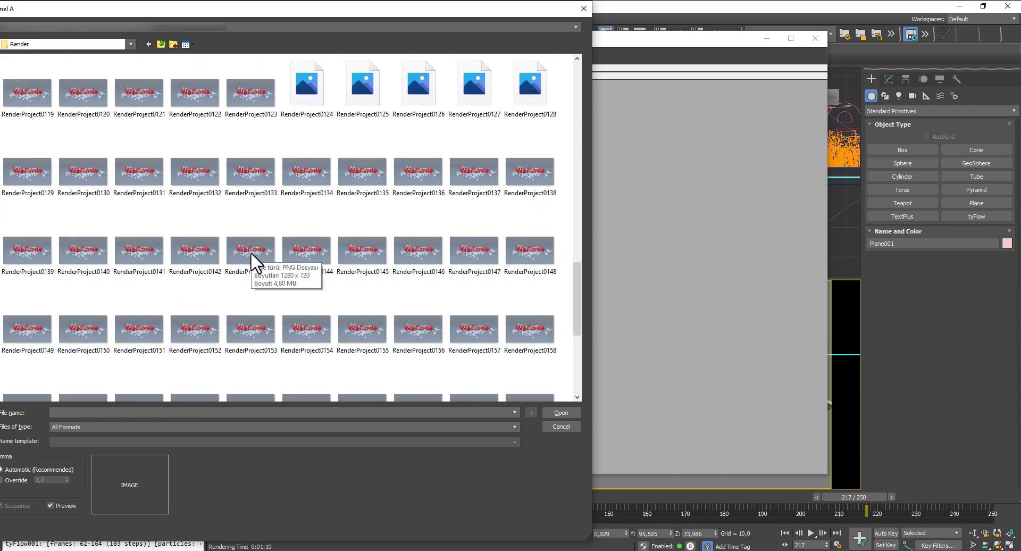
scroll(256, 235, "up", 3)
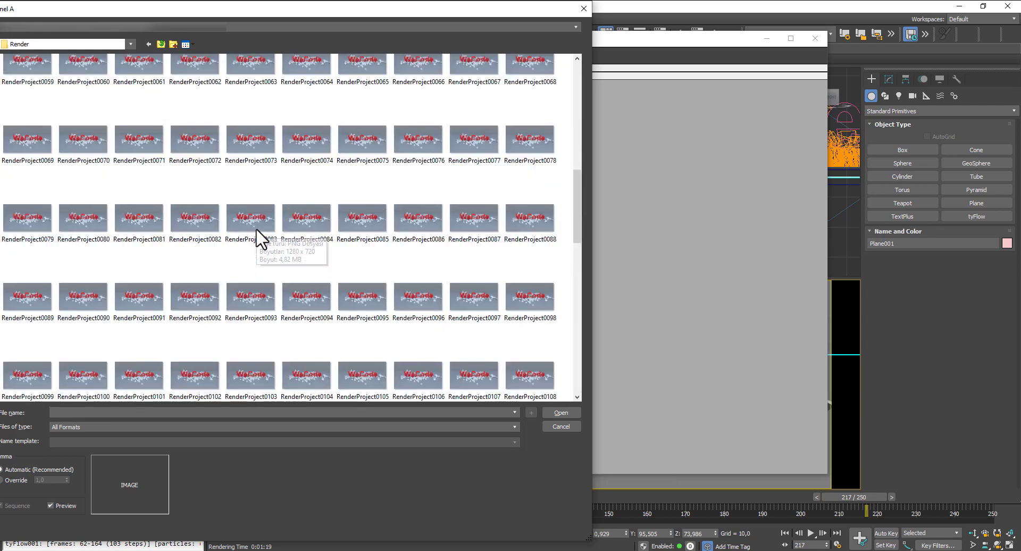
scroll(259, 239, "up", 3)
- Load the rendered PNG frames into channel A as a sequence starting from RenderProject0000, and play back the animation
left_click(87, 95)
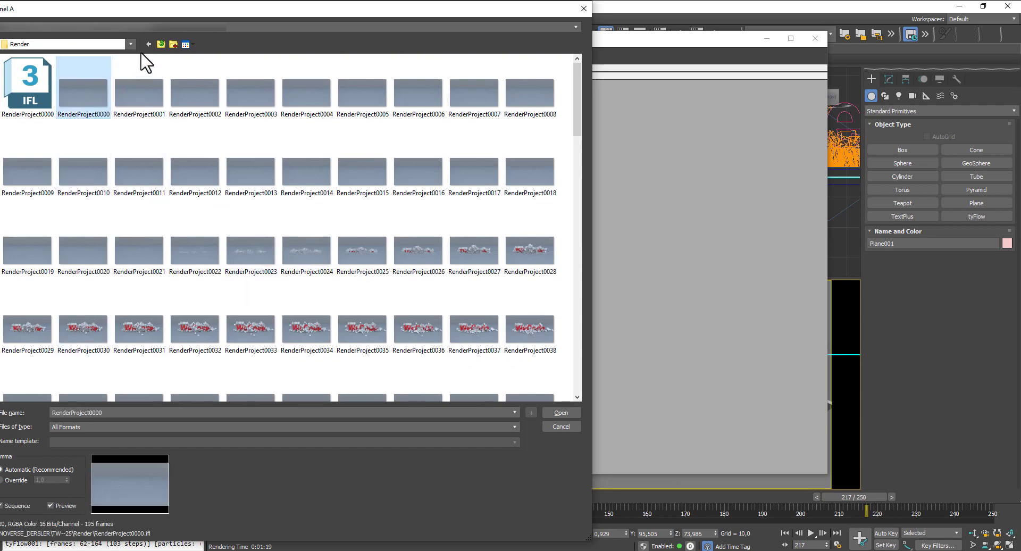
left_click_drag(174, 10, 180, 10)
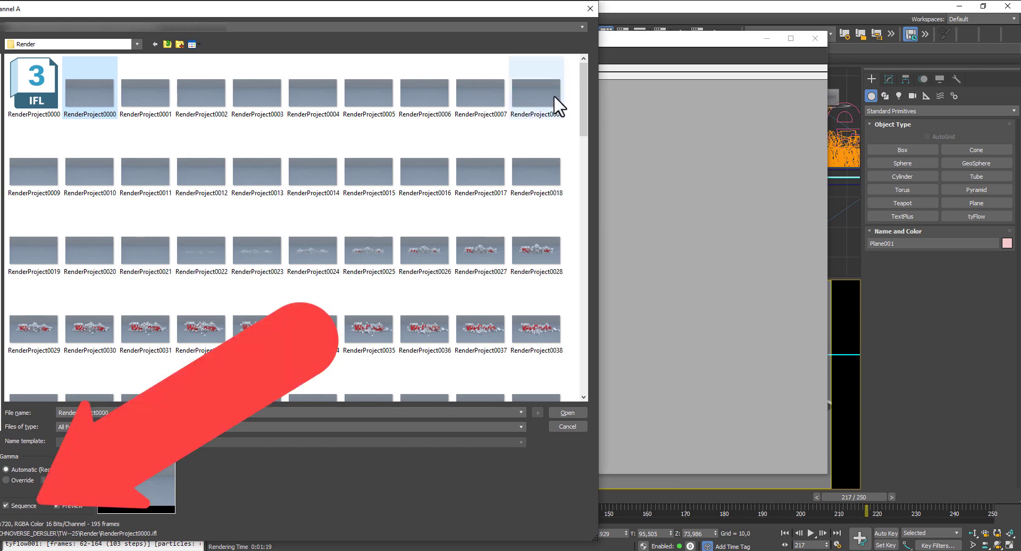
left_click(563, 412)
left_click(314, 318)
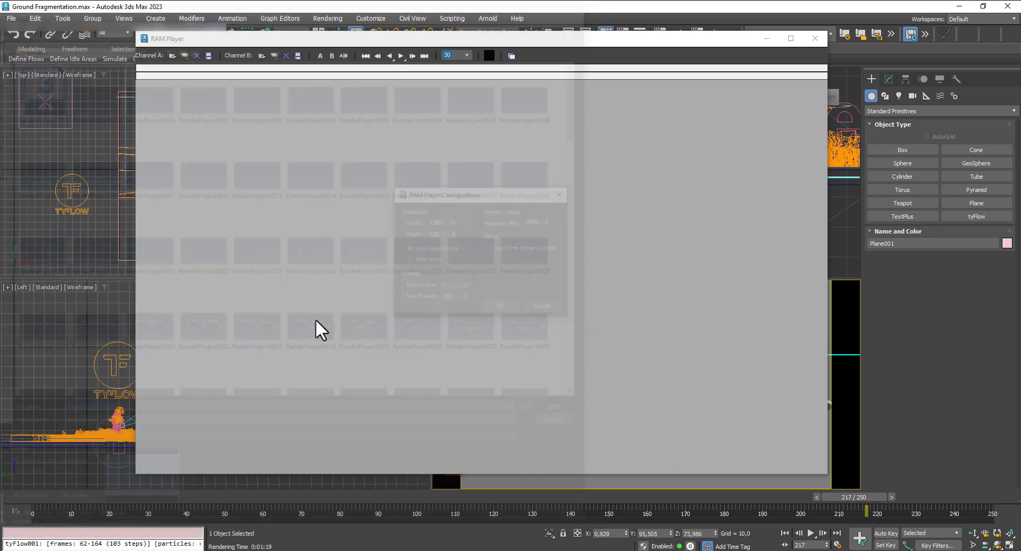
left_click(502, 309)
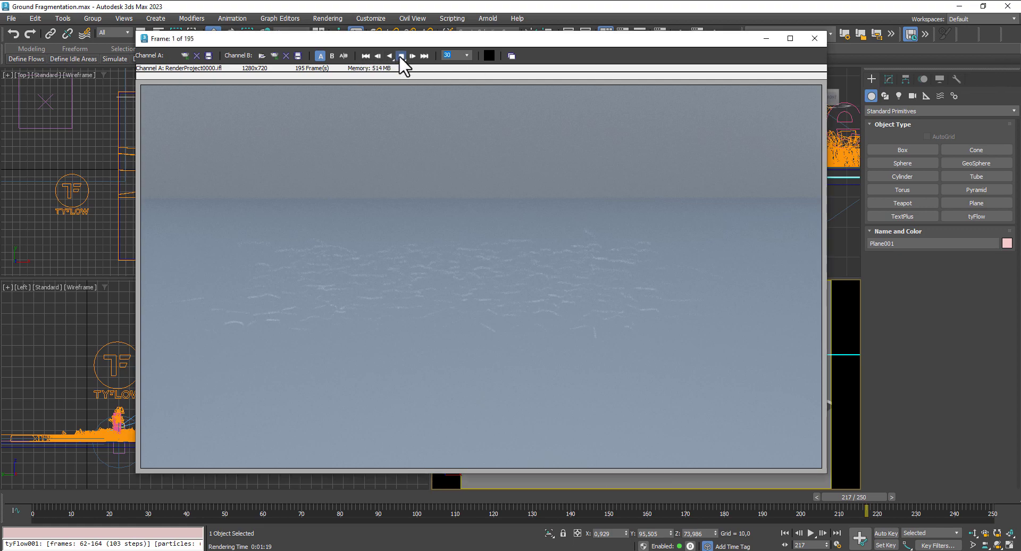
left_click(401, 56)
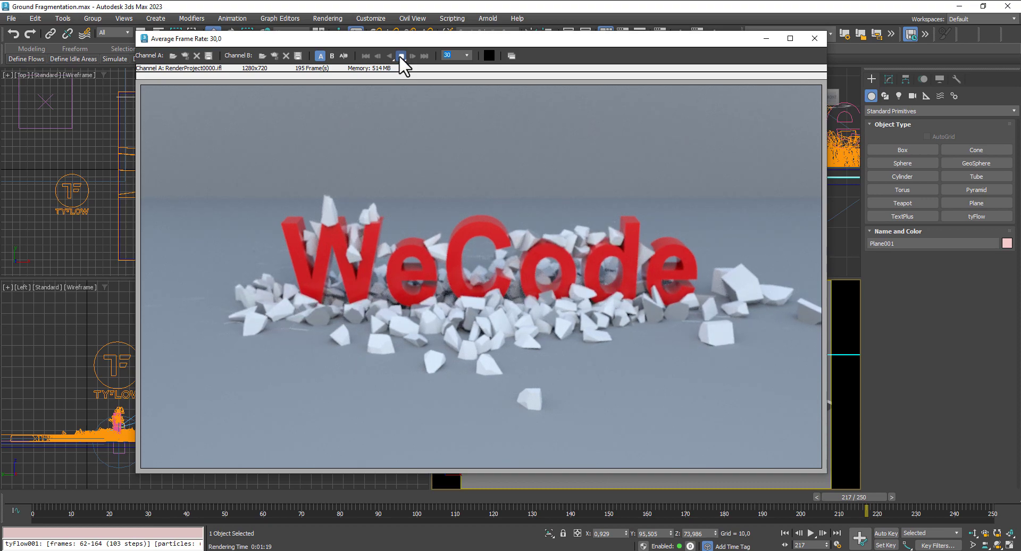
left_click_drag(497, 41, 457, 45)
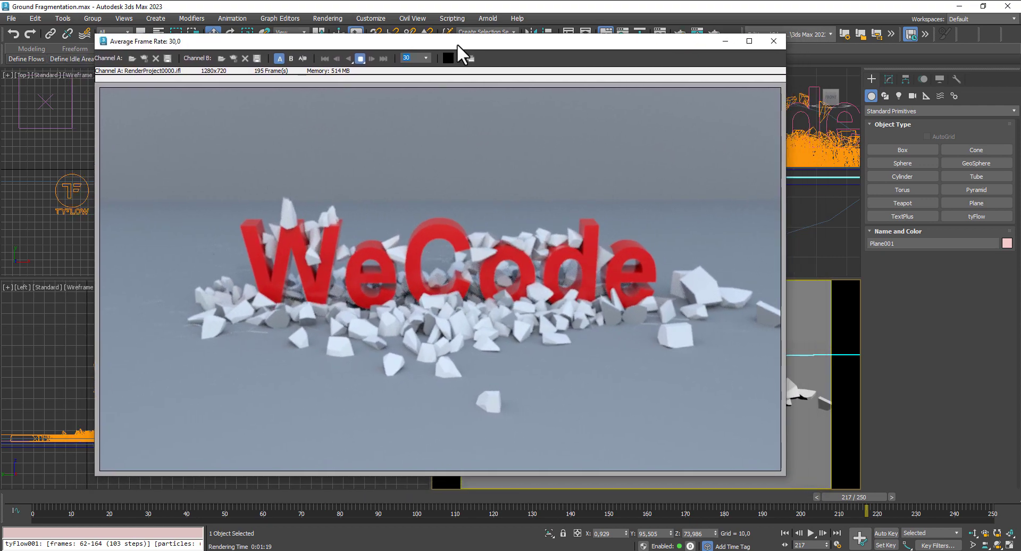